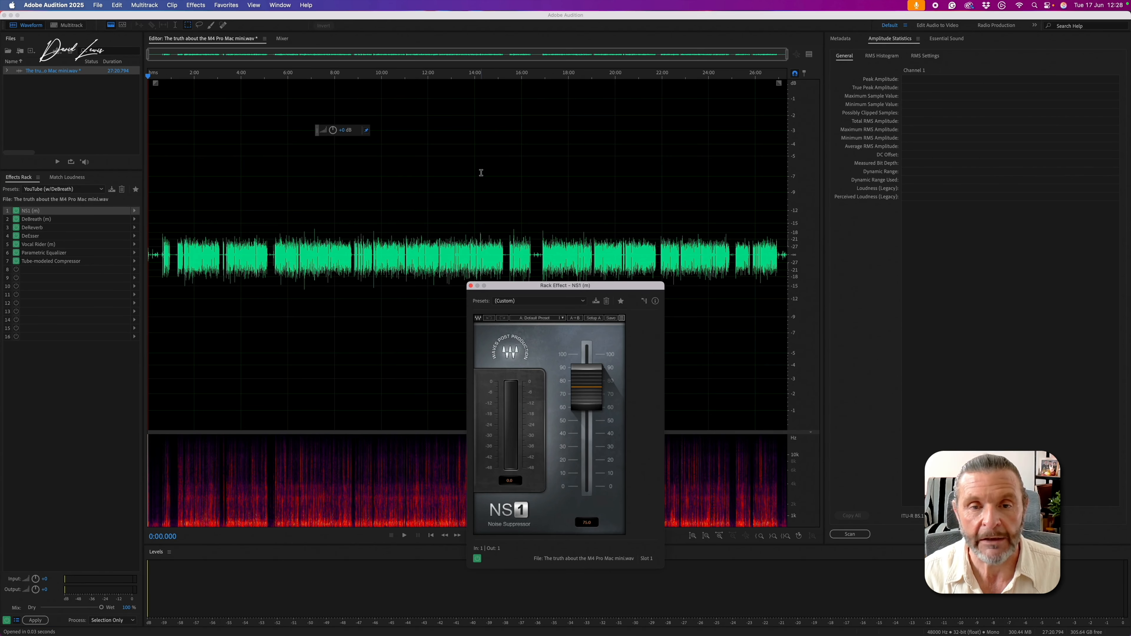
Review the settings of the NS1 noise suppressor and the DeBreath effect in the effects rack.
drag(517, 281, 500, 173)
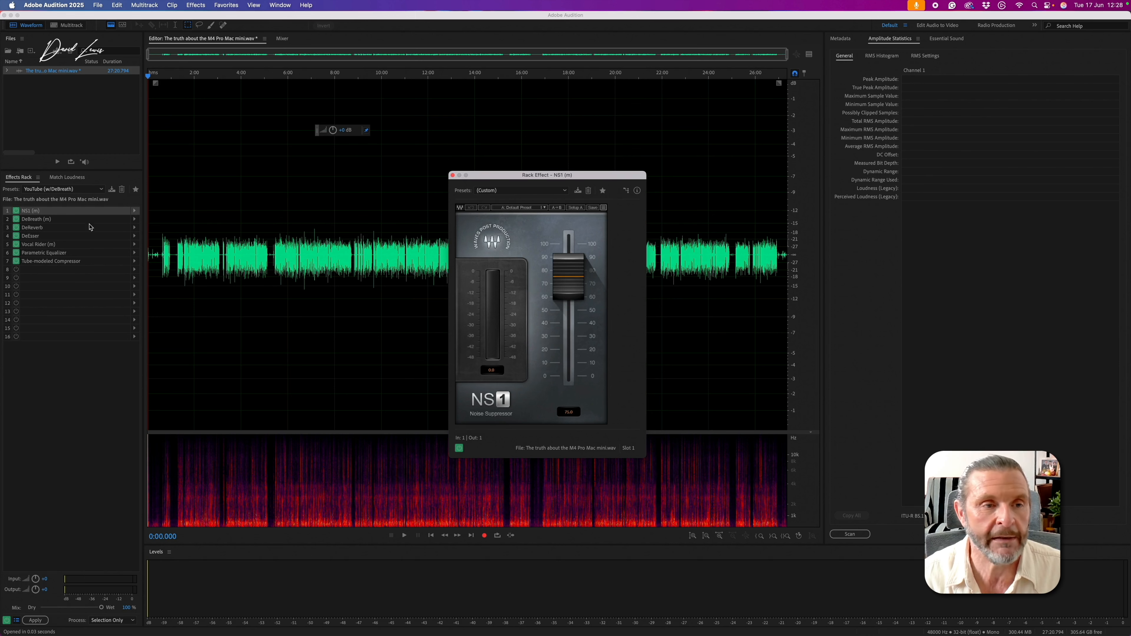
click(453, 175)
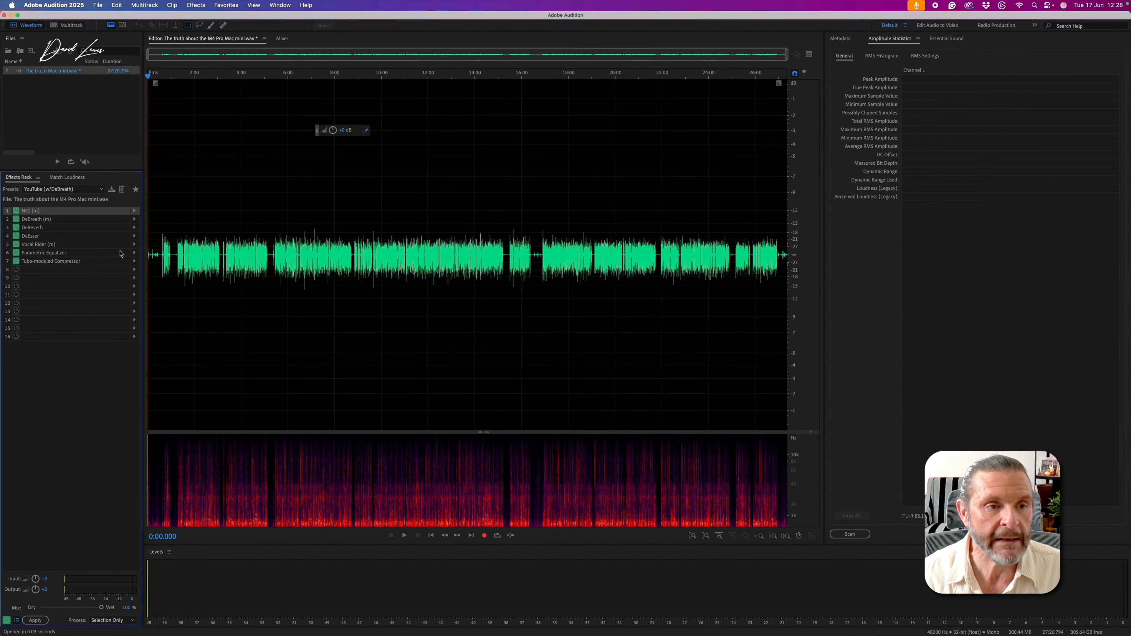
double_click(78, 220)
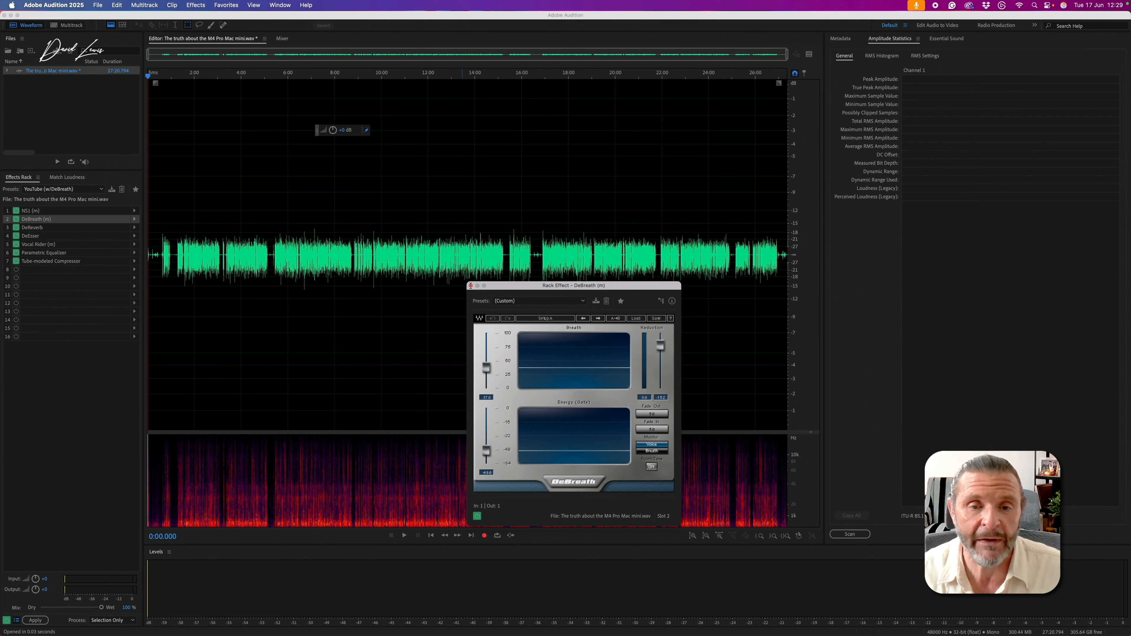
click(471, 286)
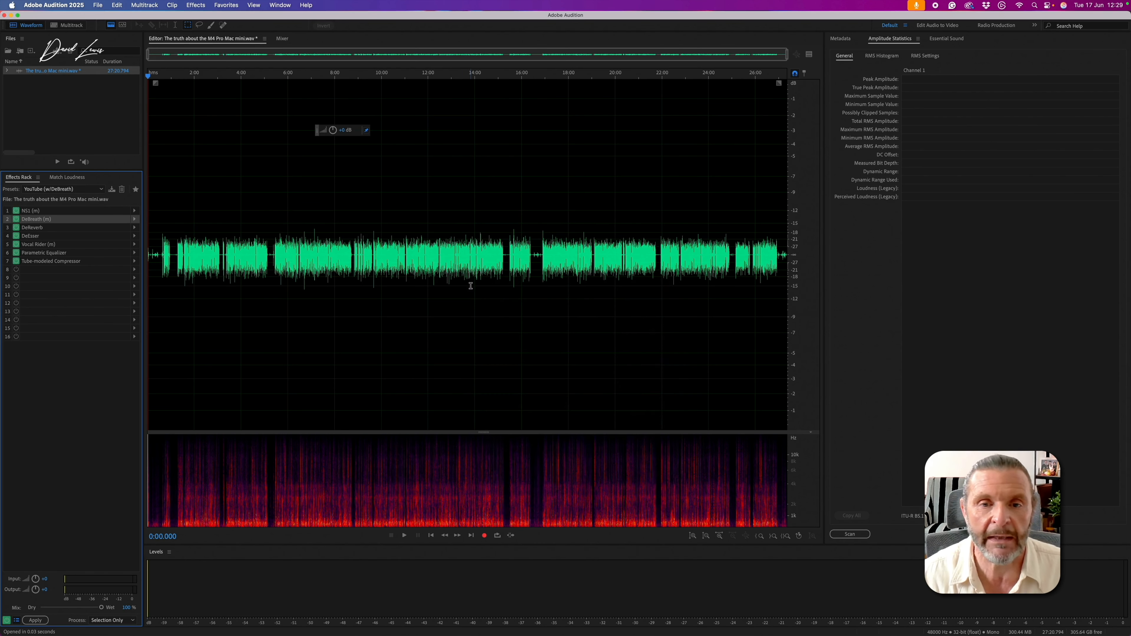
Choose a built-in preset for the DeReverb effect in the rack and close its settings.
click(65, 230)
double_click(65, 230)
click(512, 241)
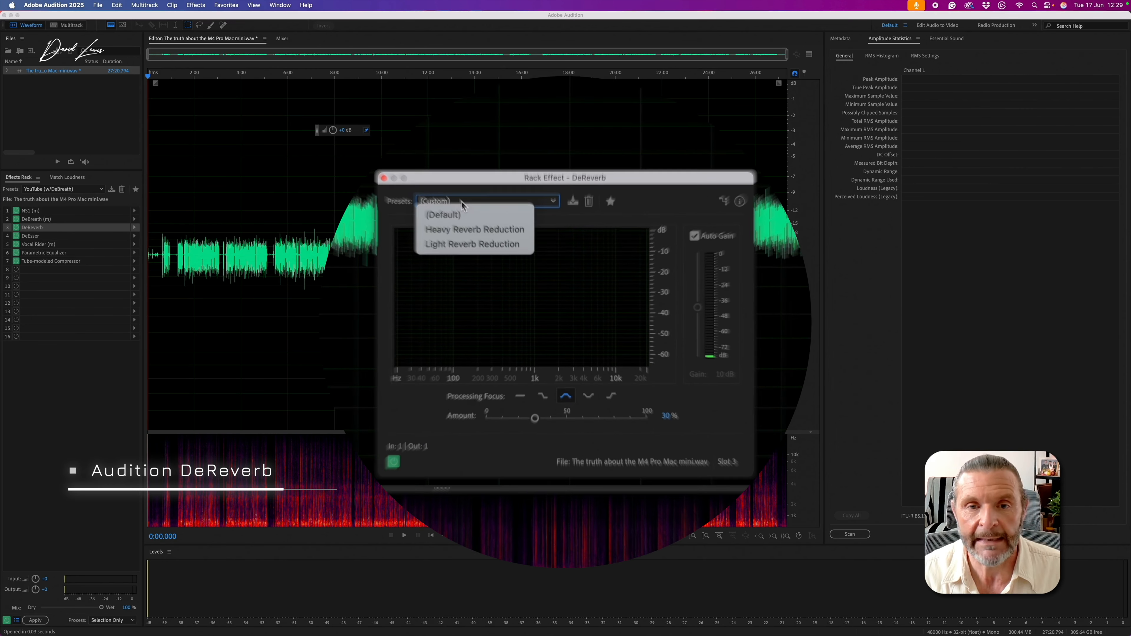
click(456, 236)
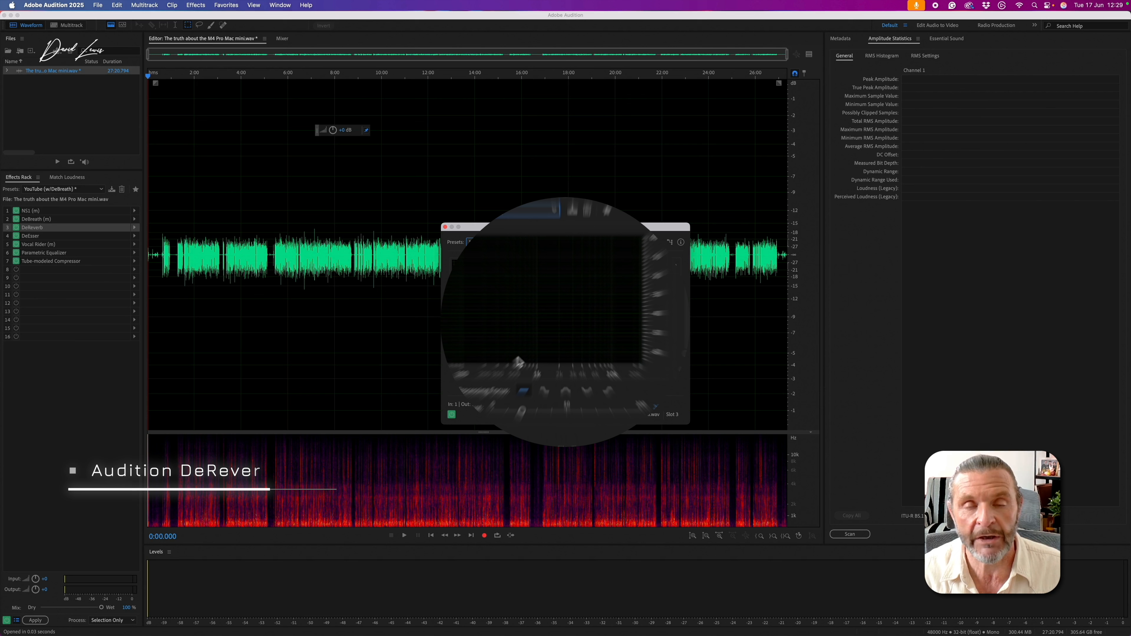
click(445, 226)
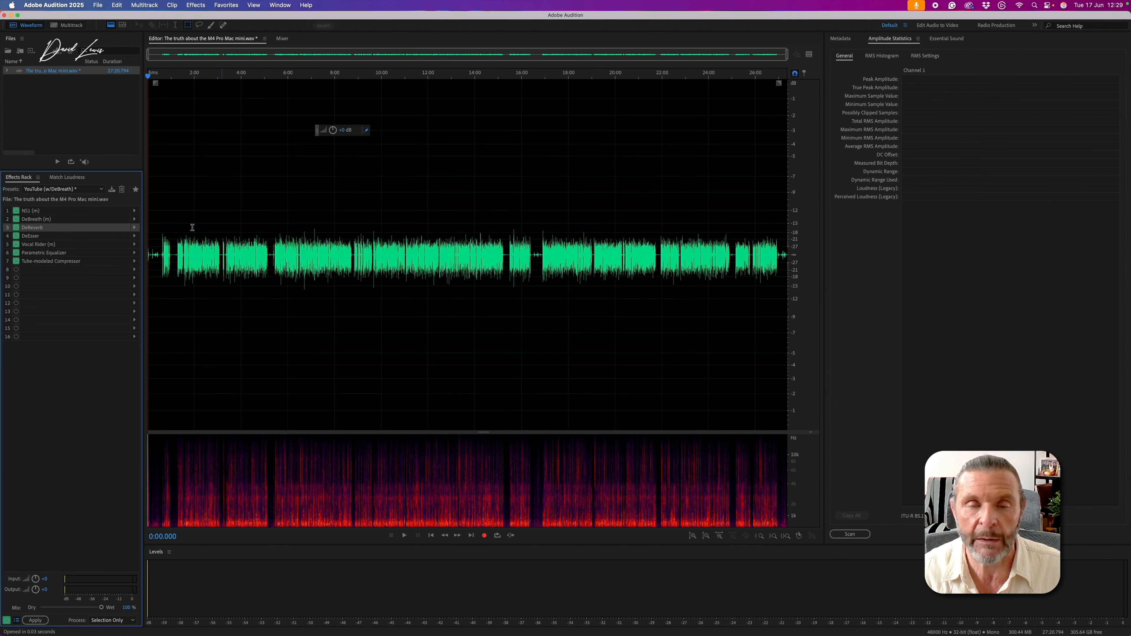
Review the settings of the DeEsser, Vocal Rider, Parametric Equalizer and Tube-modeled Compressor in the effects rack.
double_click(63, 238)
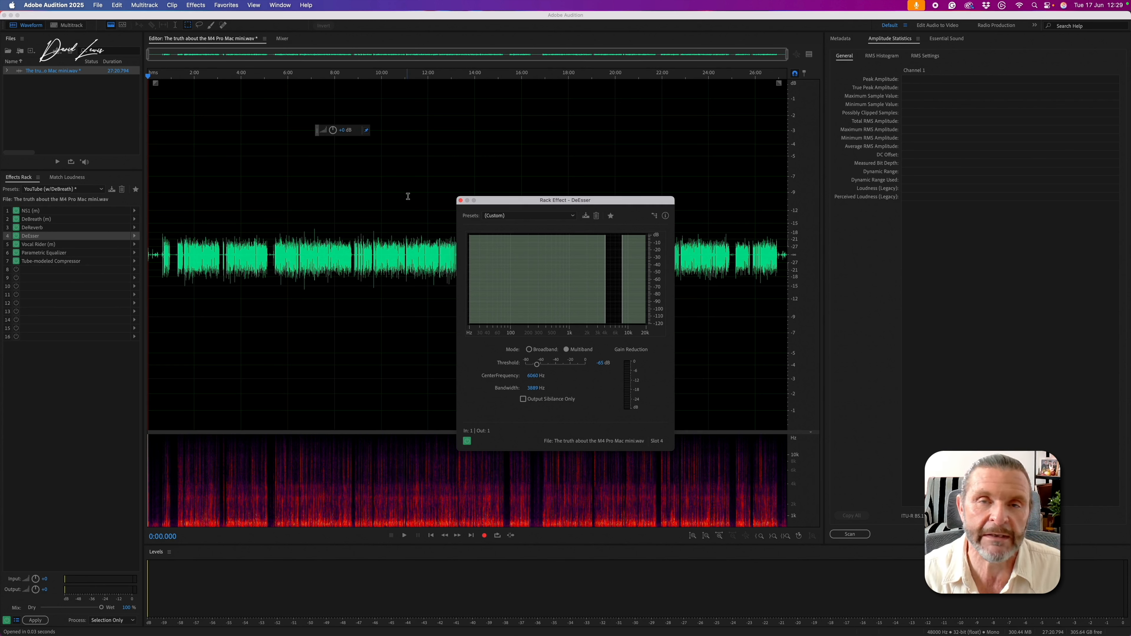
click(461, 200)
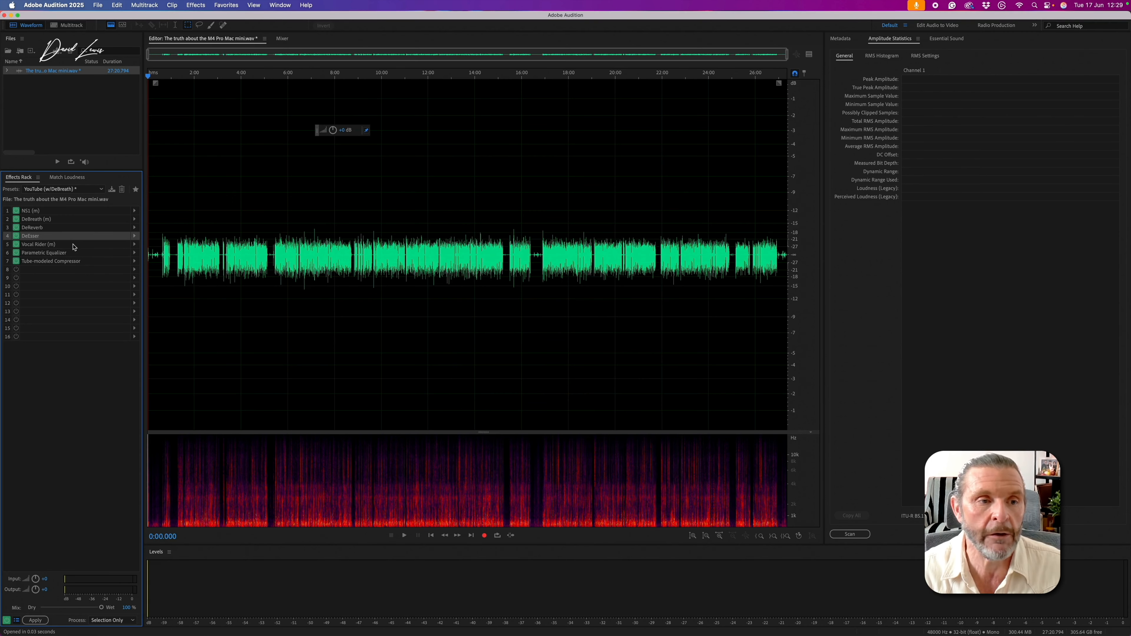
double_click(75, 245)
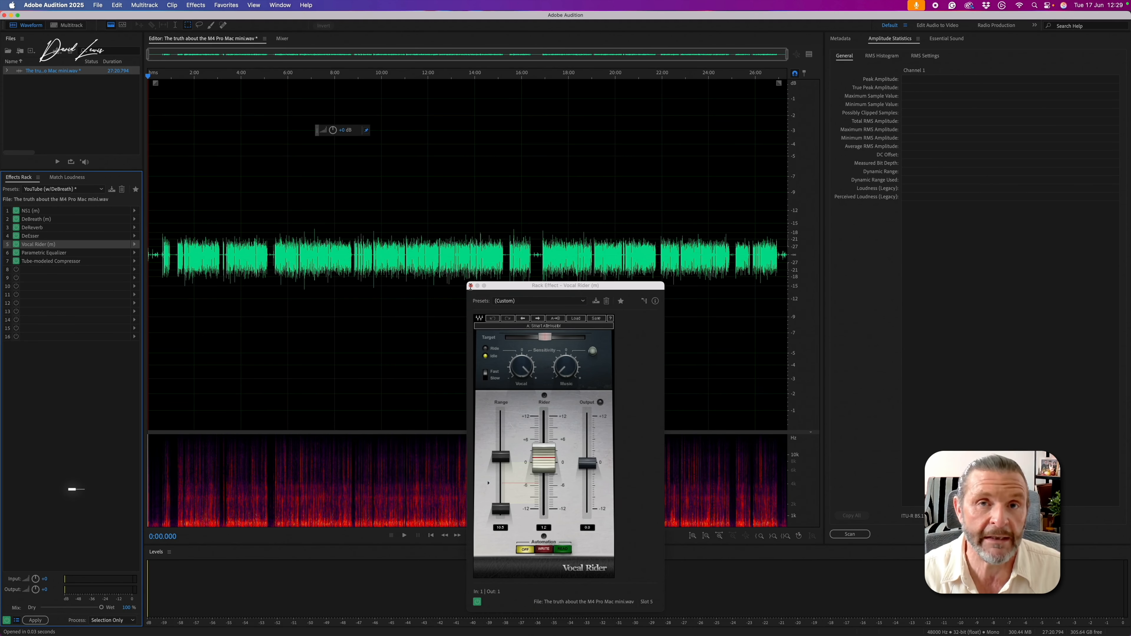
click(471, 285)
double_click(82, 251)
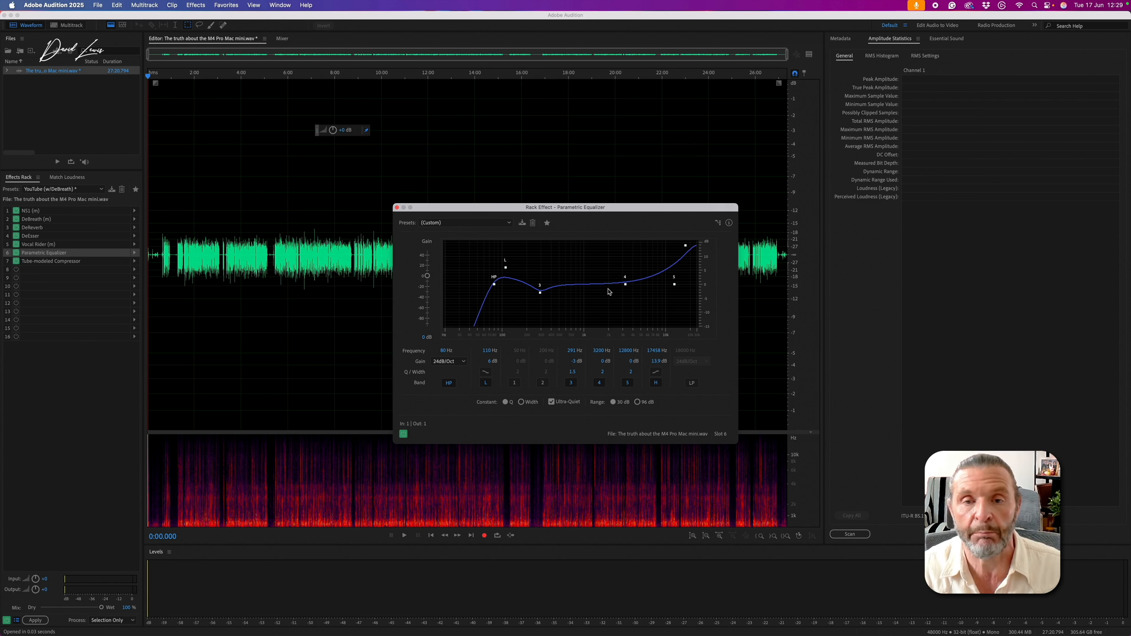
click(397, 207)
double_click(86, 263)
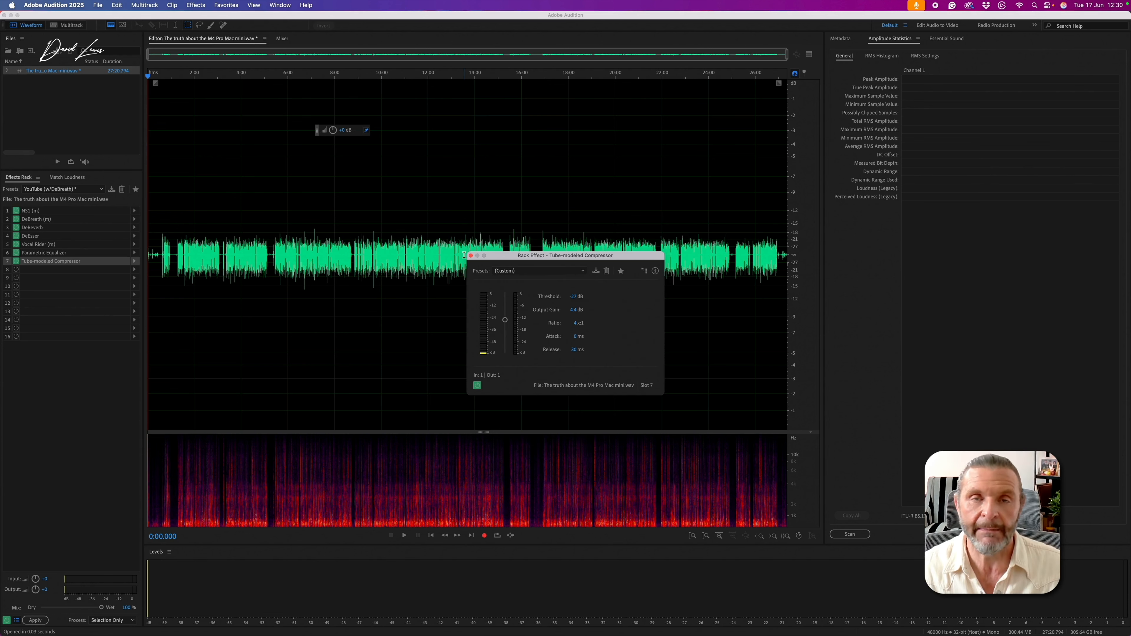
click(470, 255)
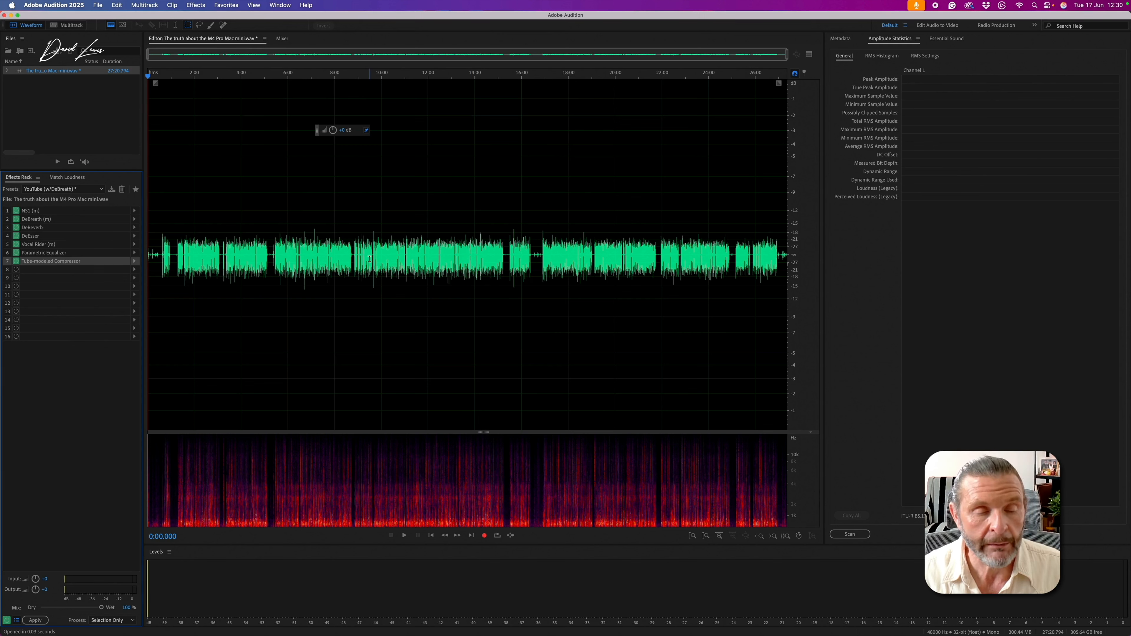
Apply the whole effects rack to the voice recording and clear the waveform selection.
click(36, 621)
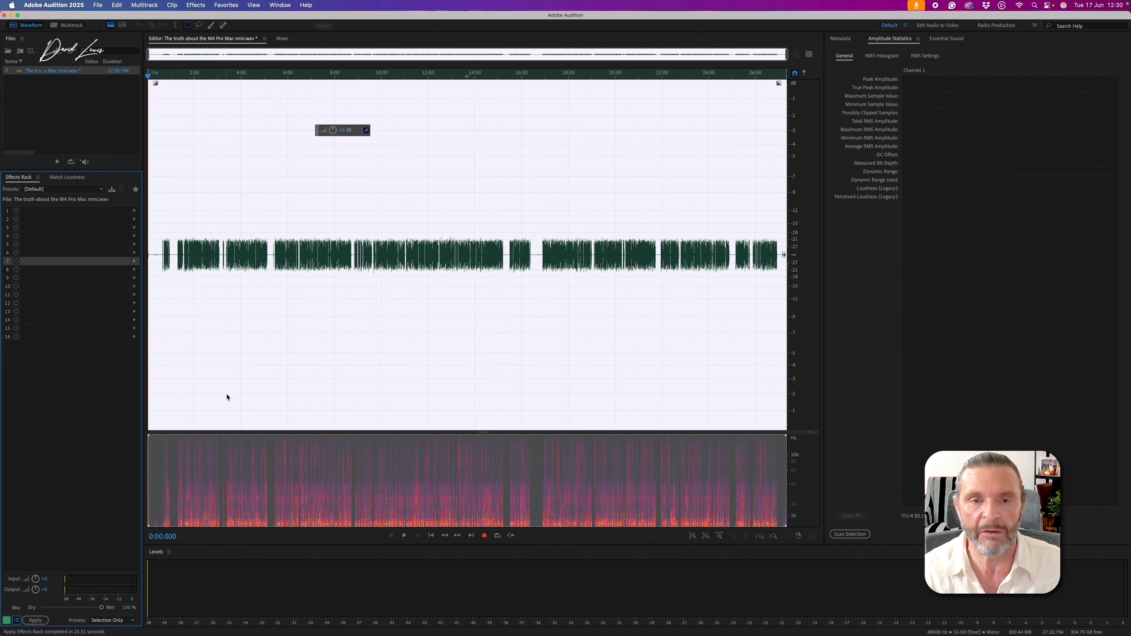
click(446, 399)
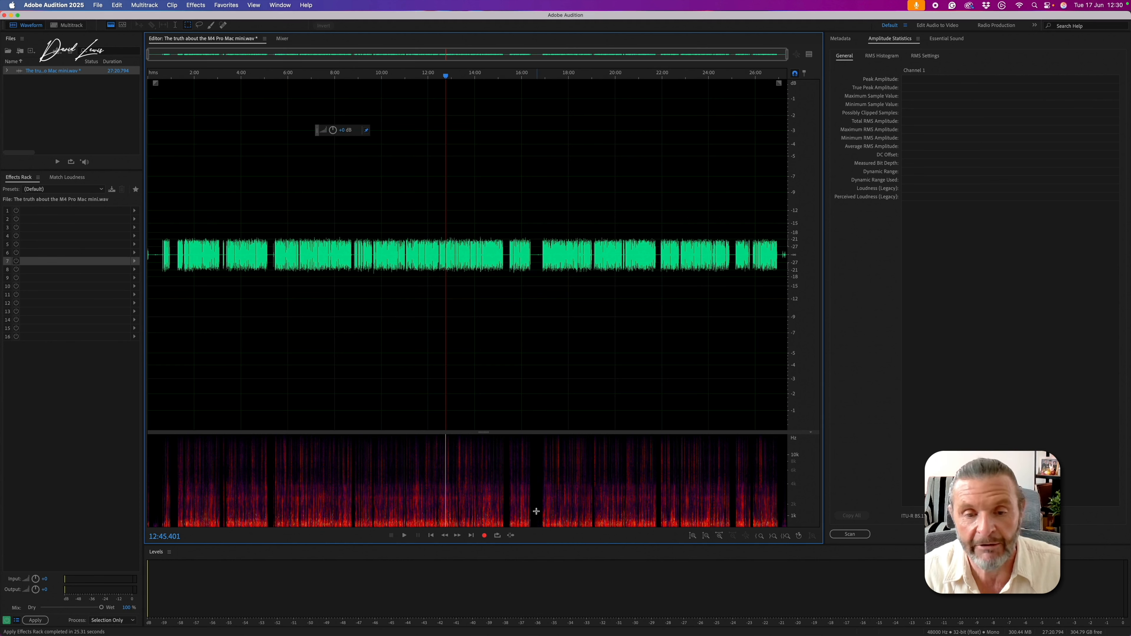
Match the recording's loudness to ITU-R BS.1770-3 at -23 LUFS, then scan its amplitude statistics and clear the selection.
click(67, 177)
drag(88, 74, 57, 236)
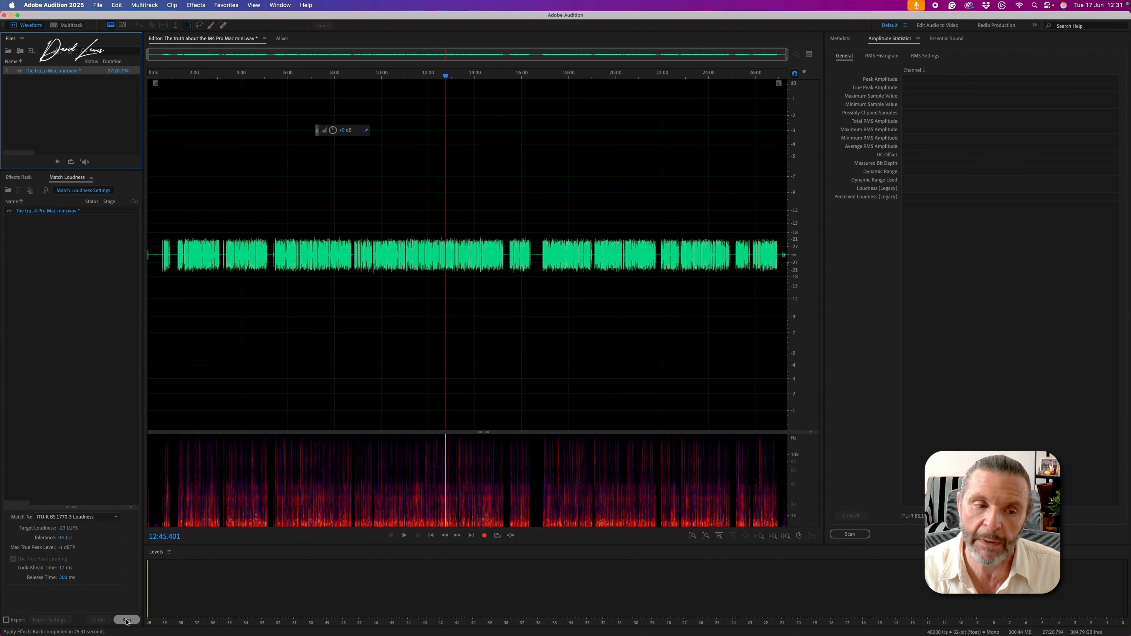
click(126, 620)
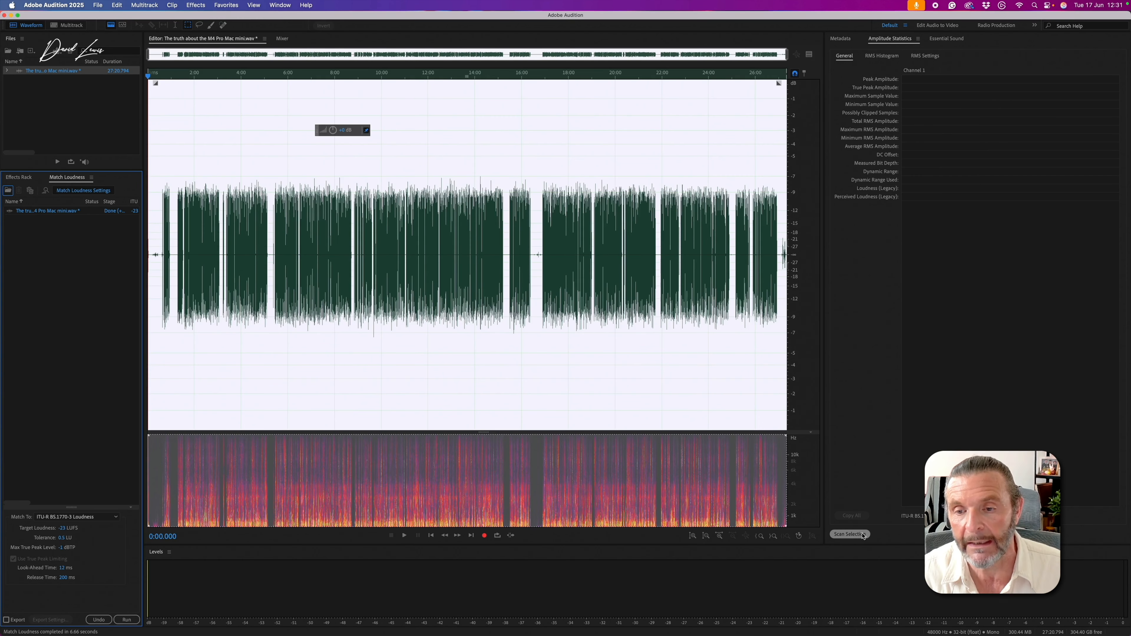
click(862, 535)
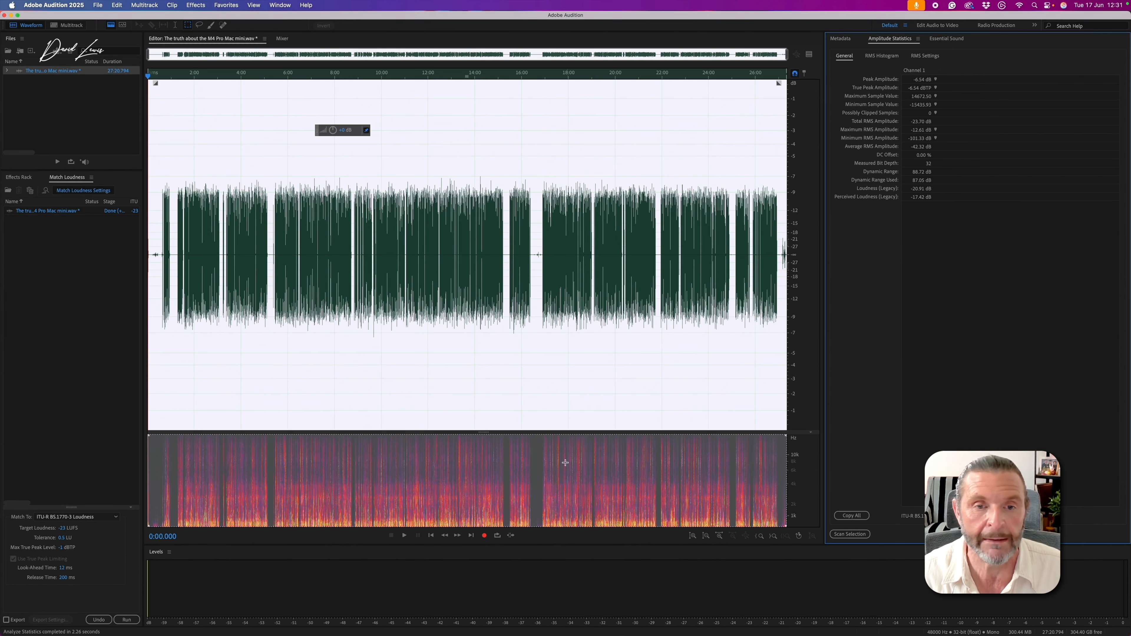
click(523, 394)
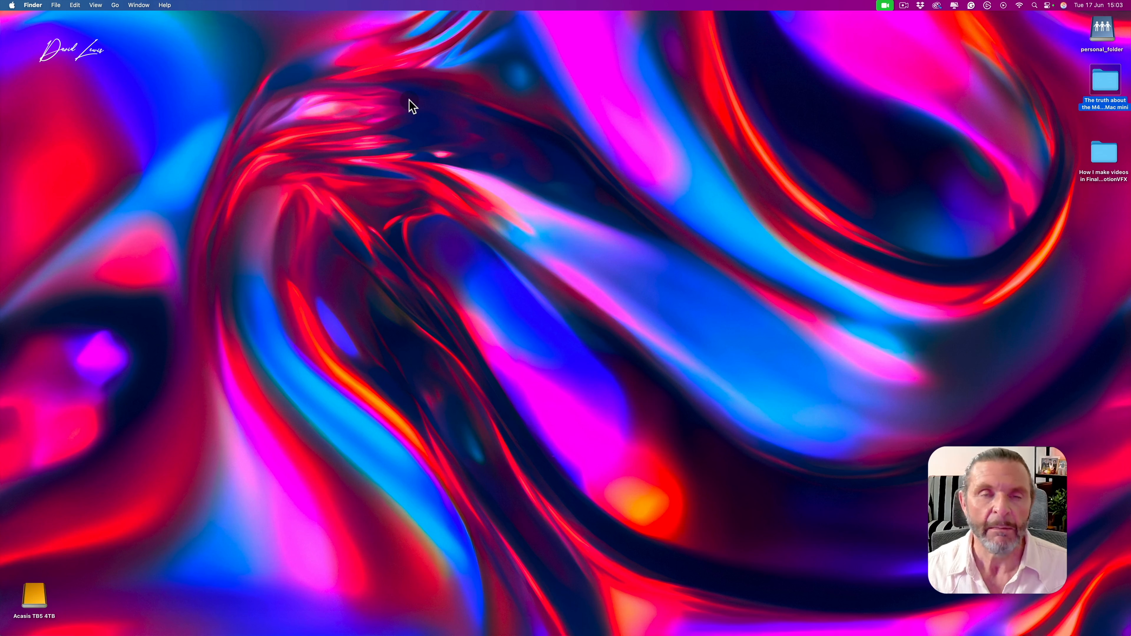
Switch to Finder and look at the FCP folder on the Acasis TB5 4TB drive, then close that window.
double_click(36, 601)
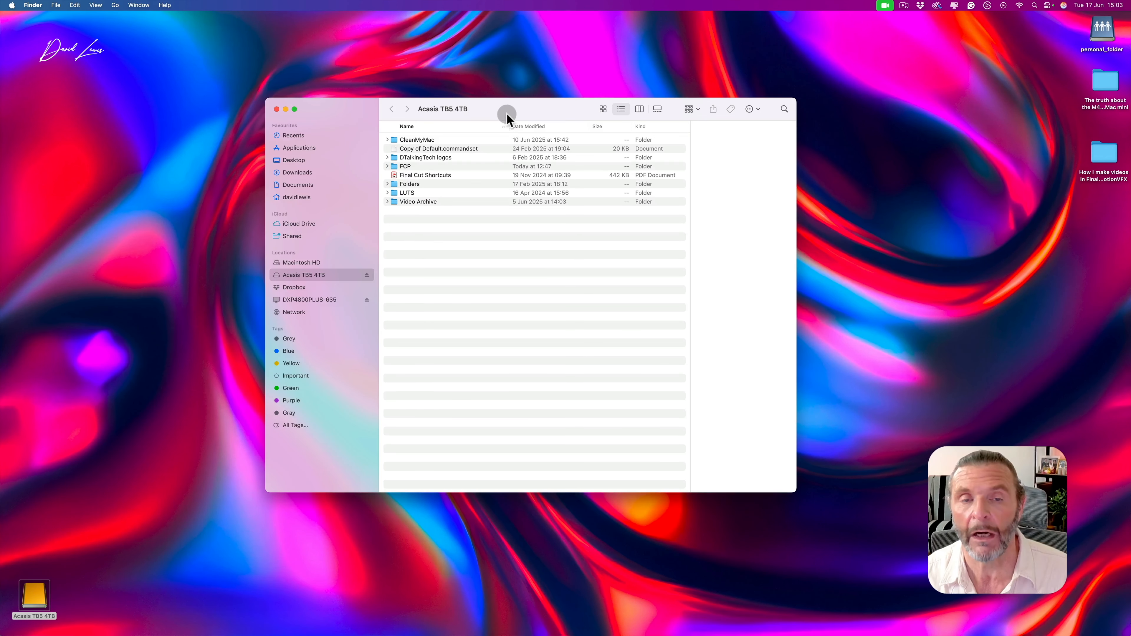
click(431, 166)
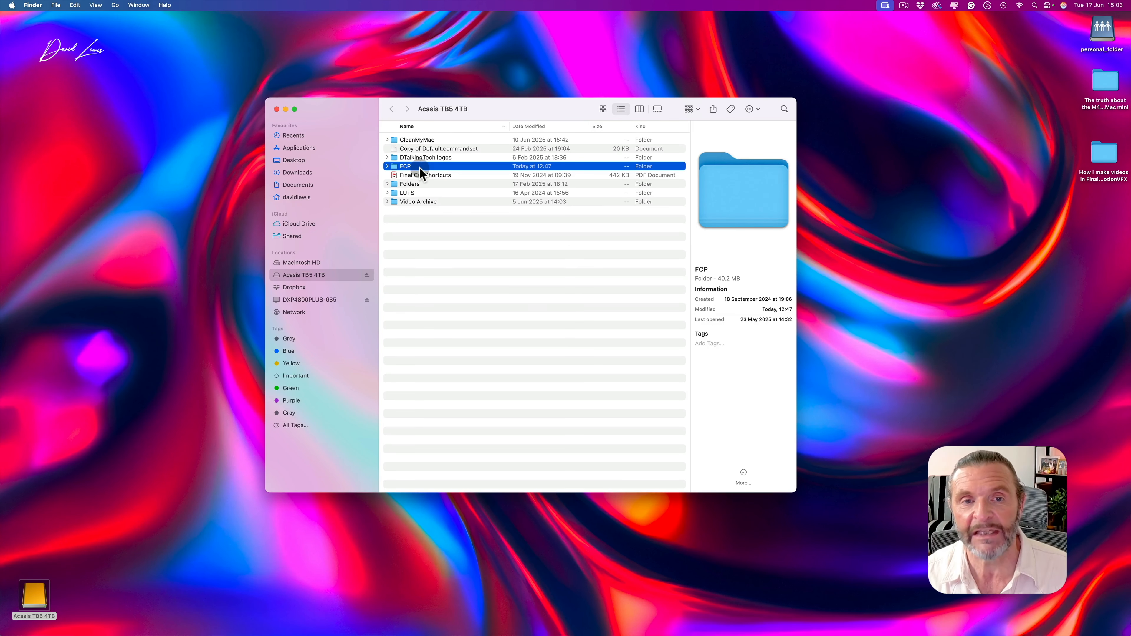
click(276, 109)
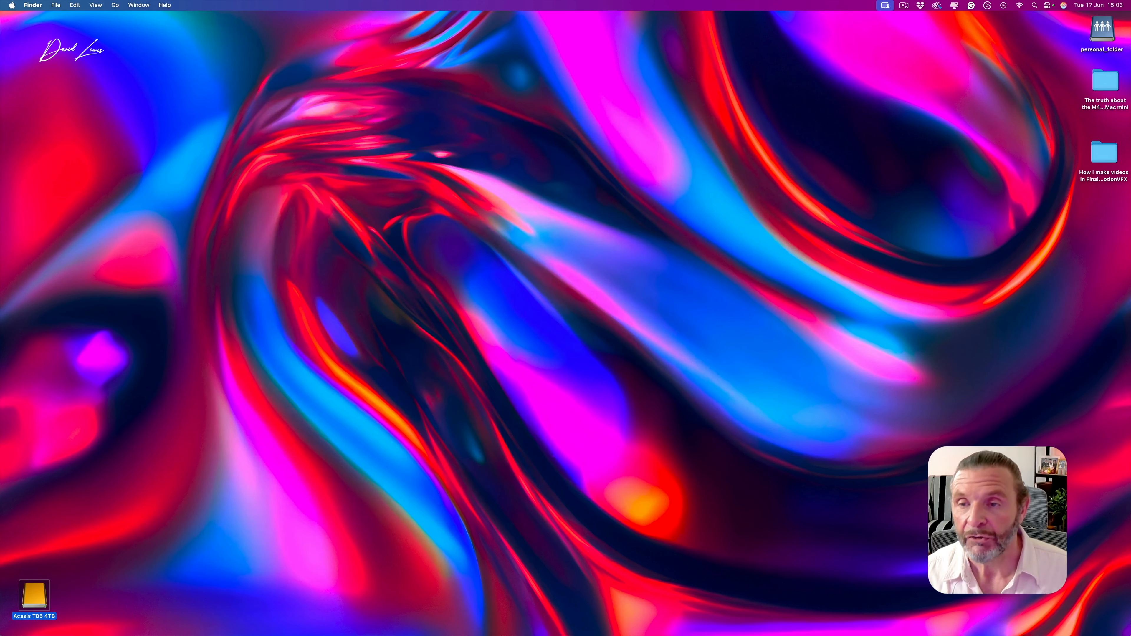
Open the project folder "The truth about the M4 Pro Mac mini" and look at its Audio and B roll folders.
click(1108, 82)
double_click(1108, 83)
click(648, 276)
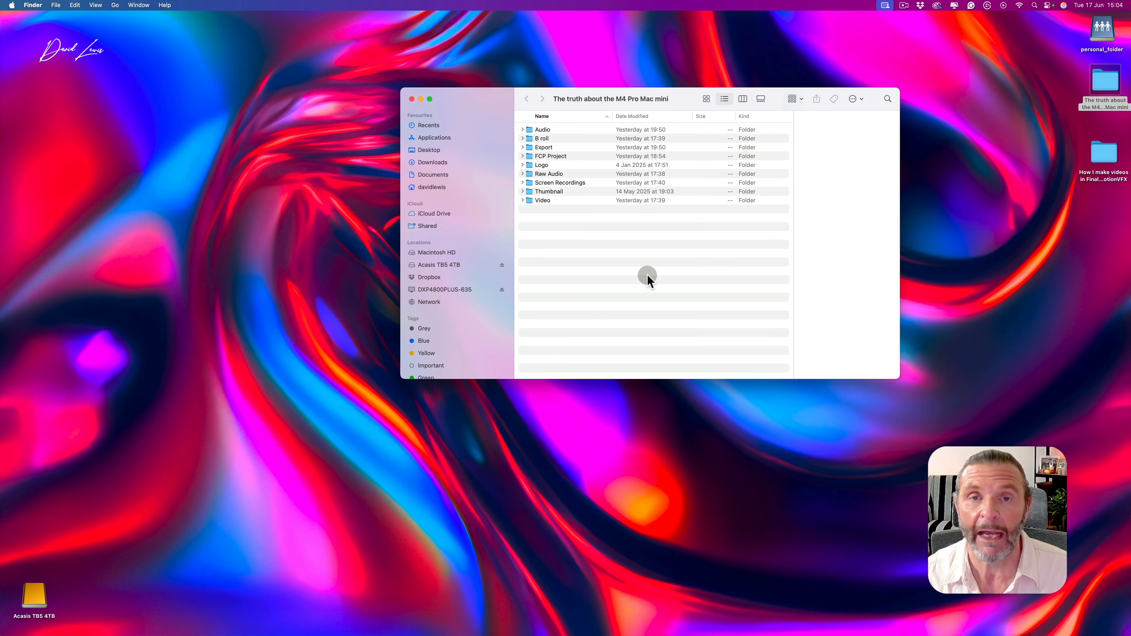
click(571, 130)
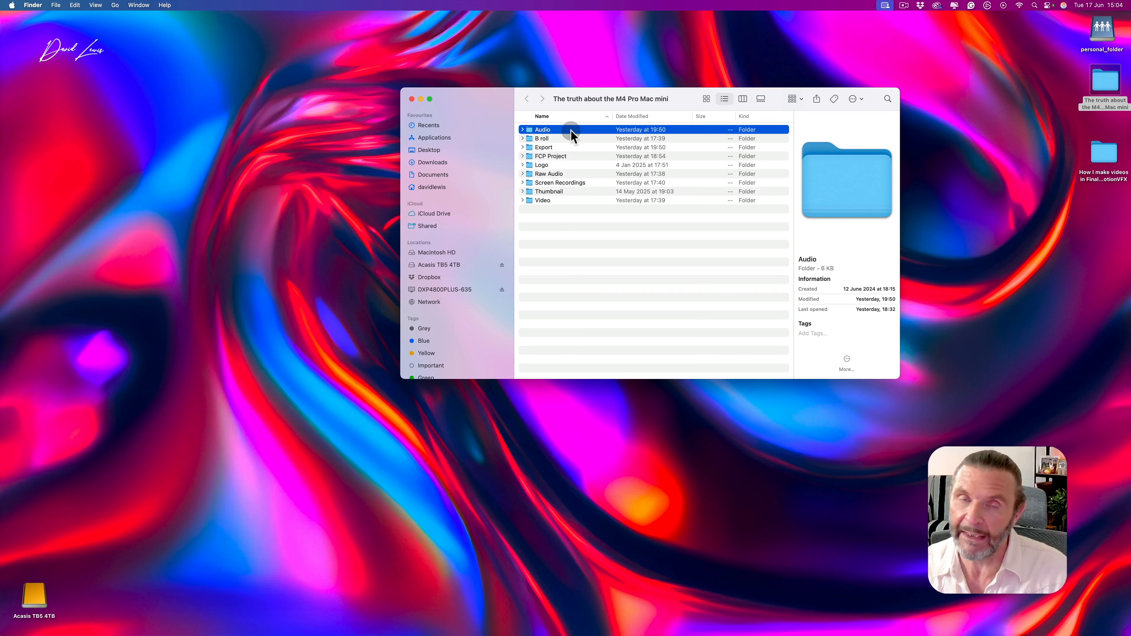
double_click(585, 138)
click(526, 98)
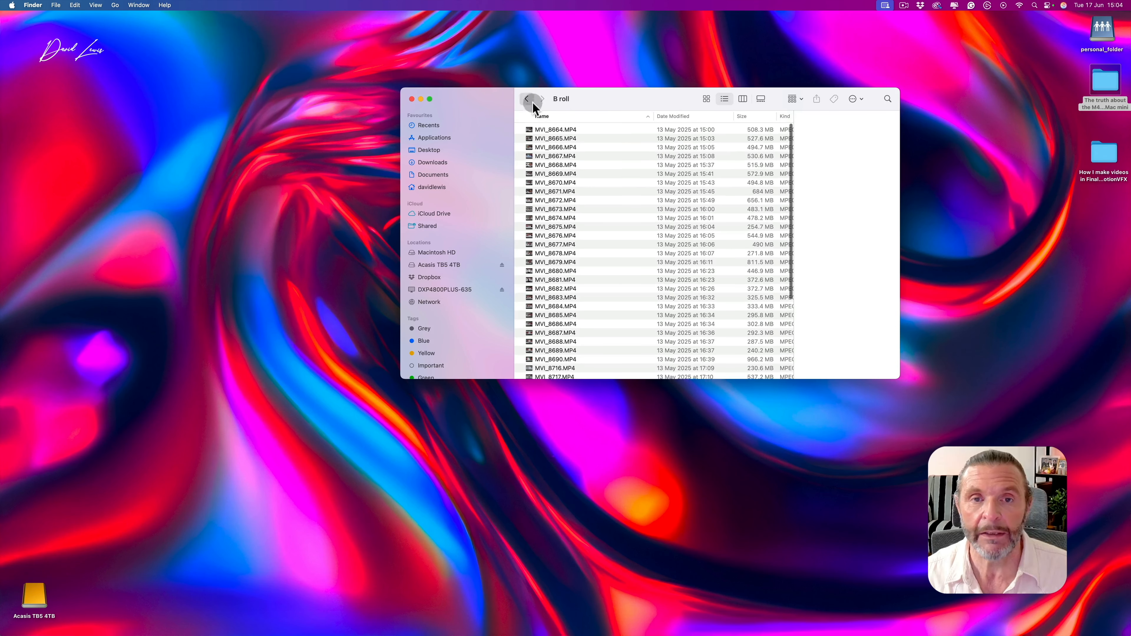
Look at the Export folder and the contents of FCP Project, then return to the main project folder.
click(561, 149)
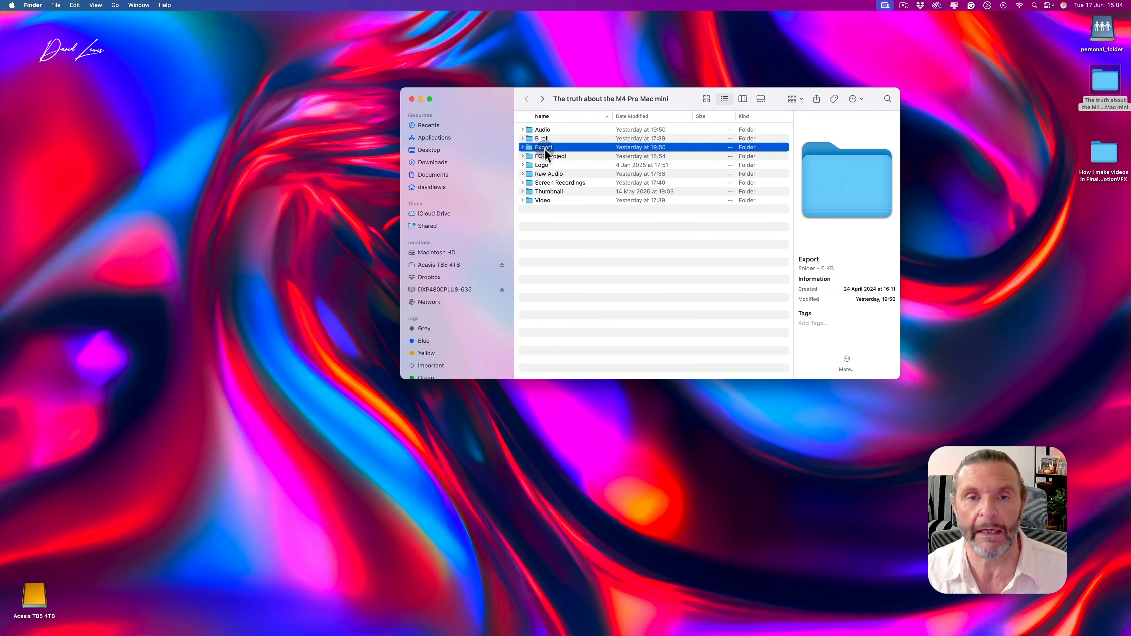
click(560, 149)
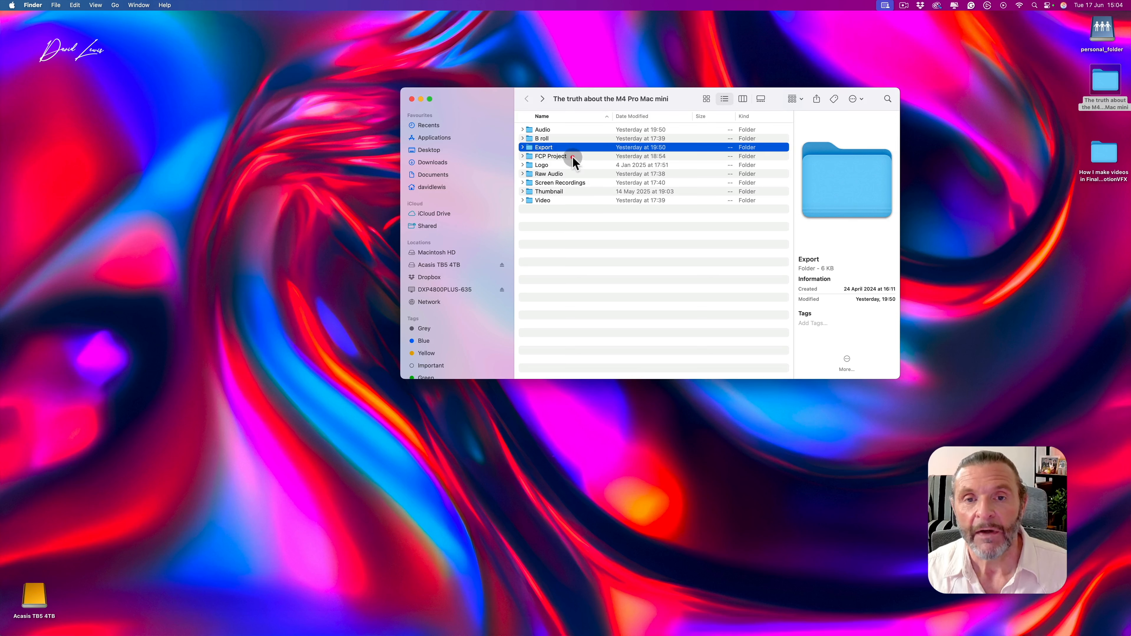
click(572, 156)
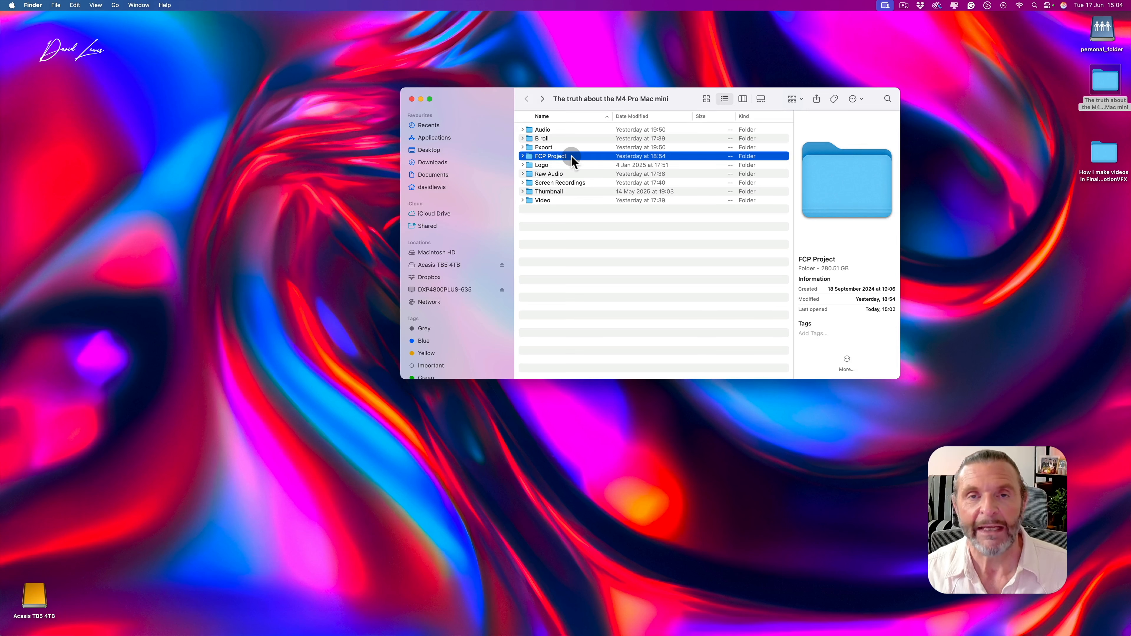
double_click(571, 155)
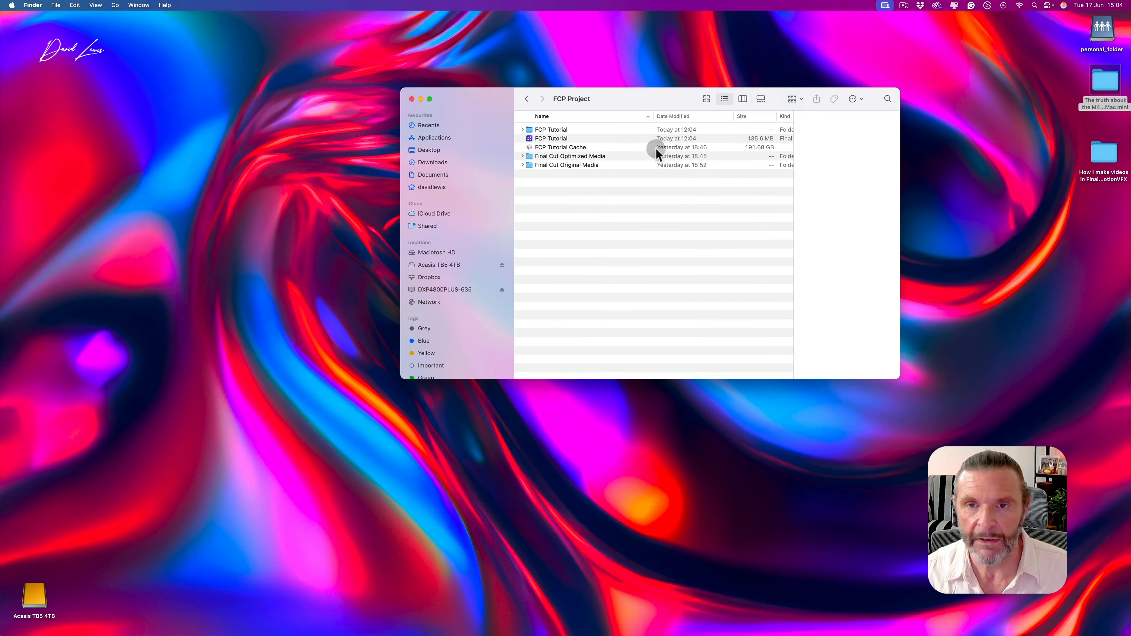
click(528, 99)
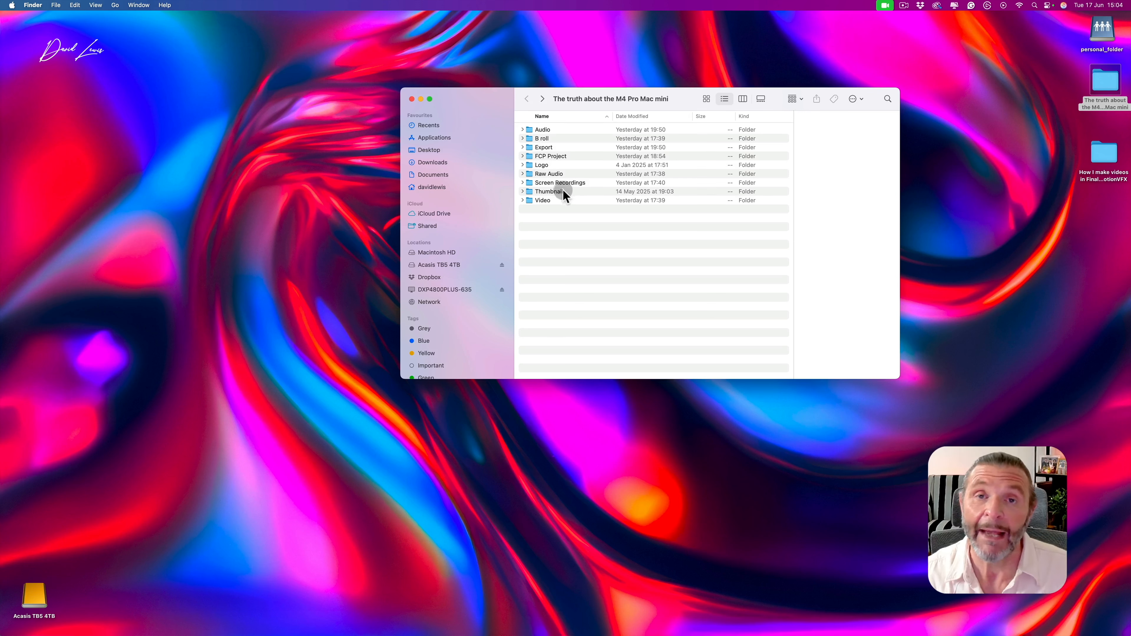
Look at sigwhite.png in the Logo folder, then at the Screen Recordings folder's information in the main project folder.
double_click(549, 166)
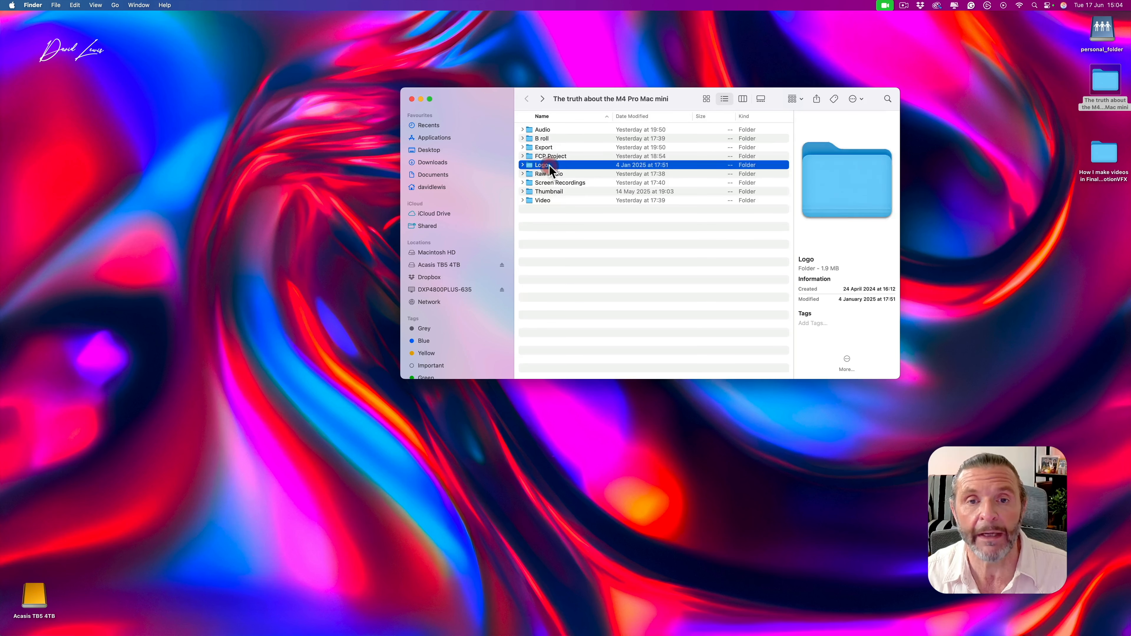
click(539, 147)
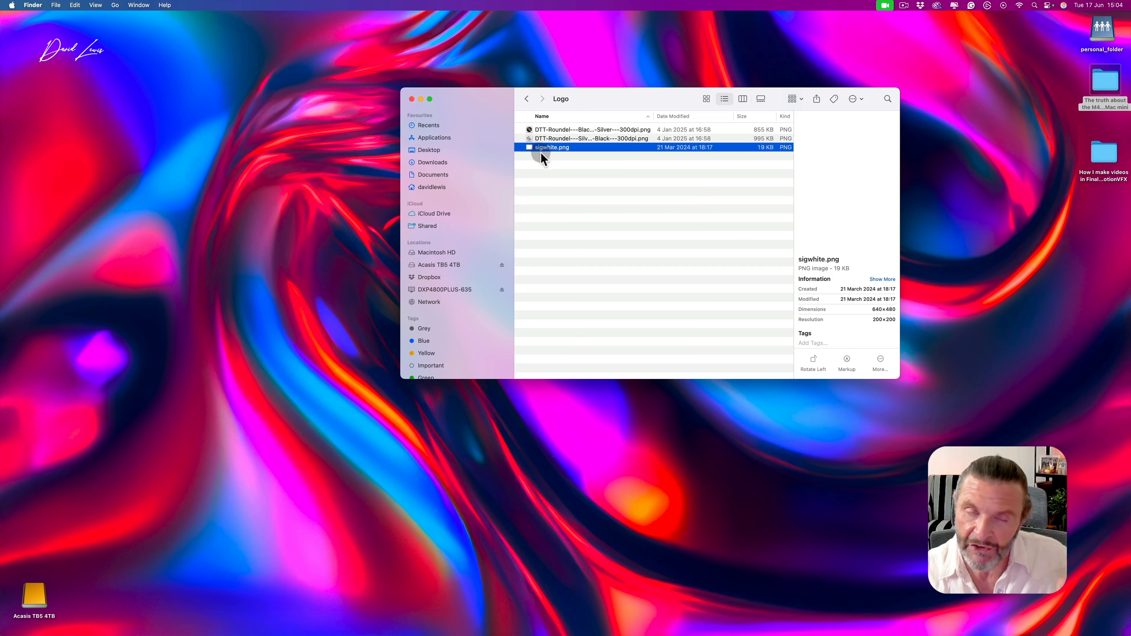
click(525, 99)
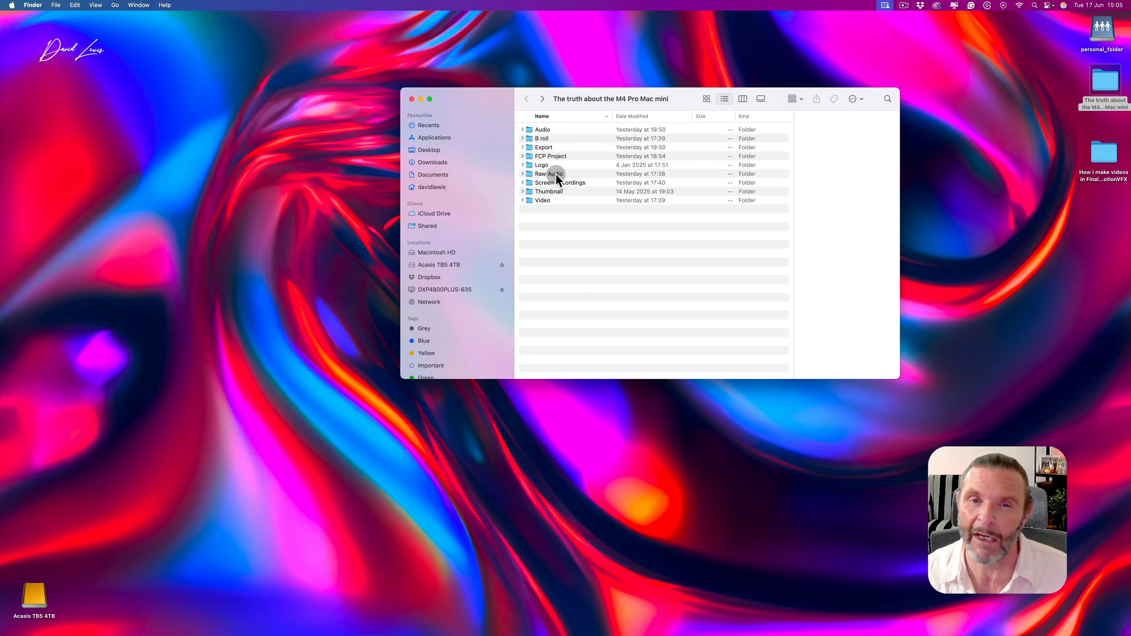
click(555, 183)
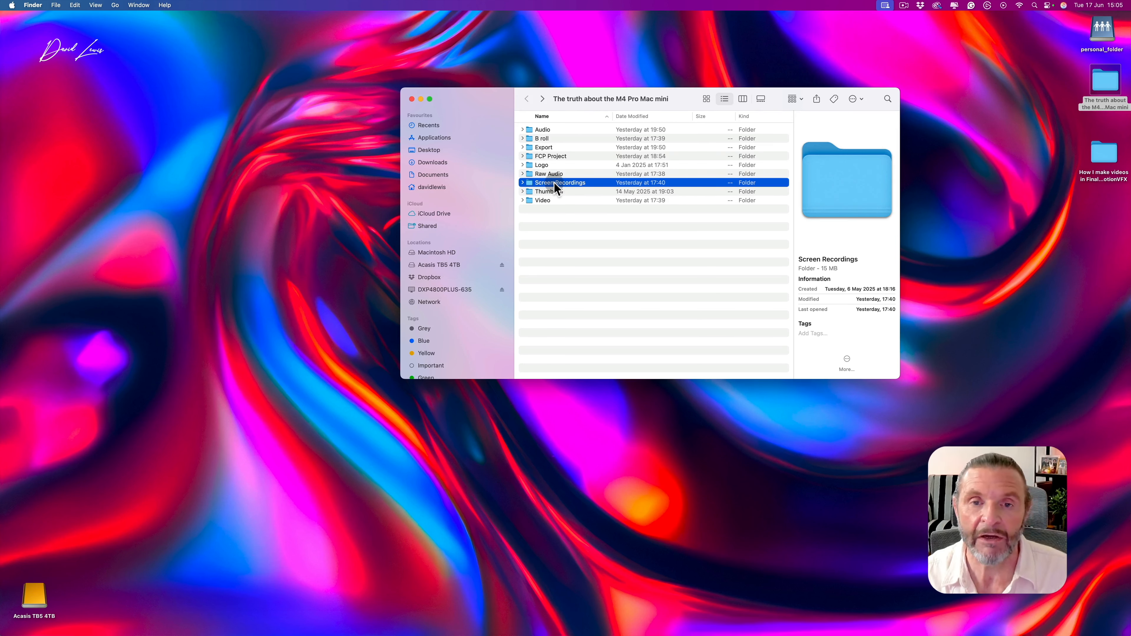
Browse the Thumbnail folder and preview the JPG versions "The truth about the M4 Pro Mac mini_1" to "_4".
double_click(548, 192)
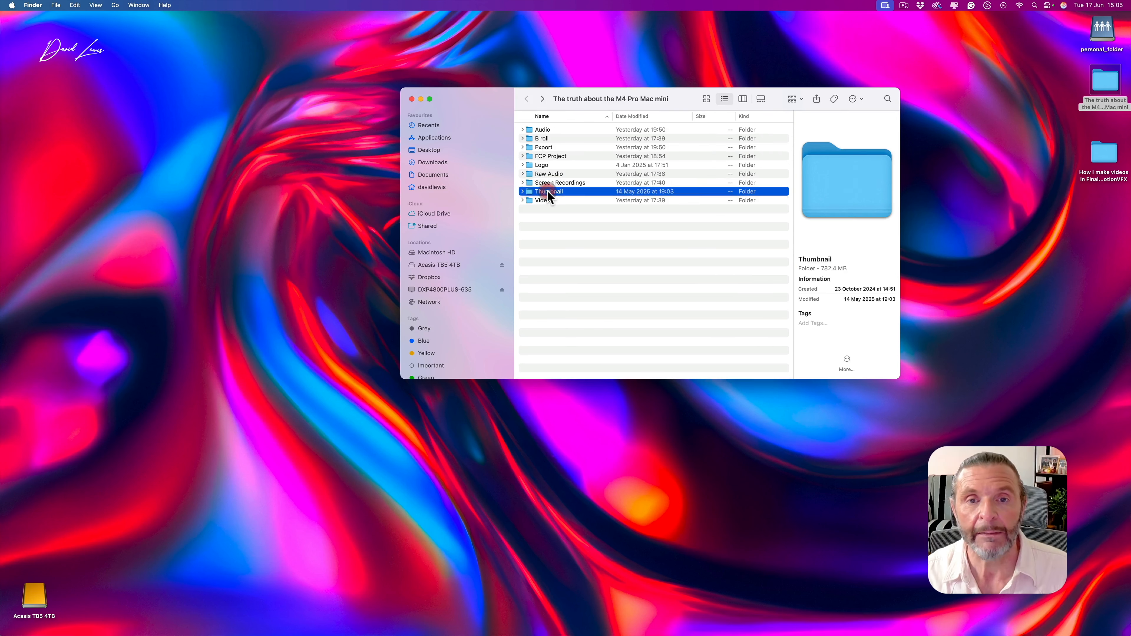
scroll(575, 243, down, 10)
scroll(576, 246, up, 5)
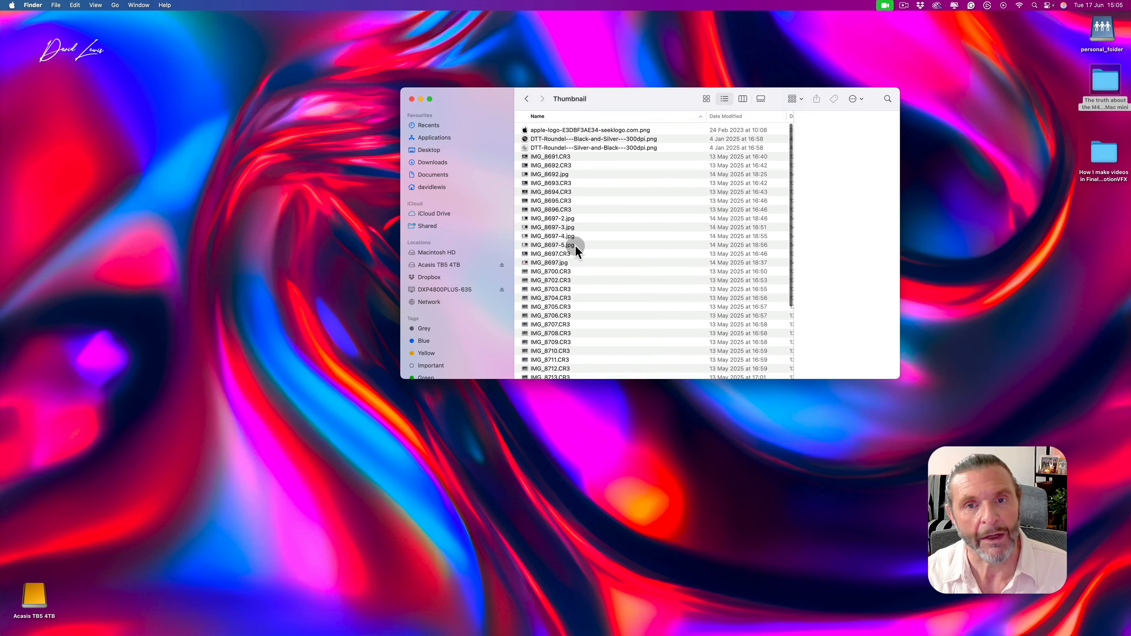
scroll(576, 246, down, 6)
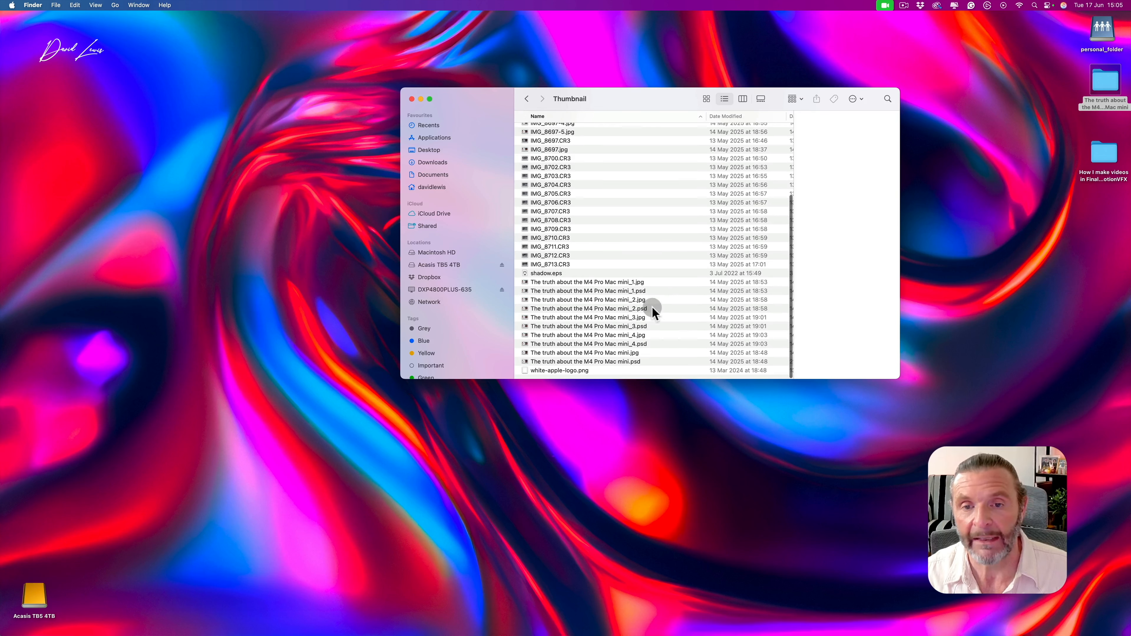
click(651, 284)
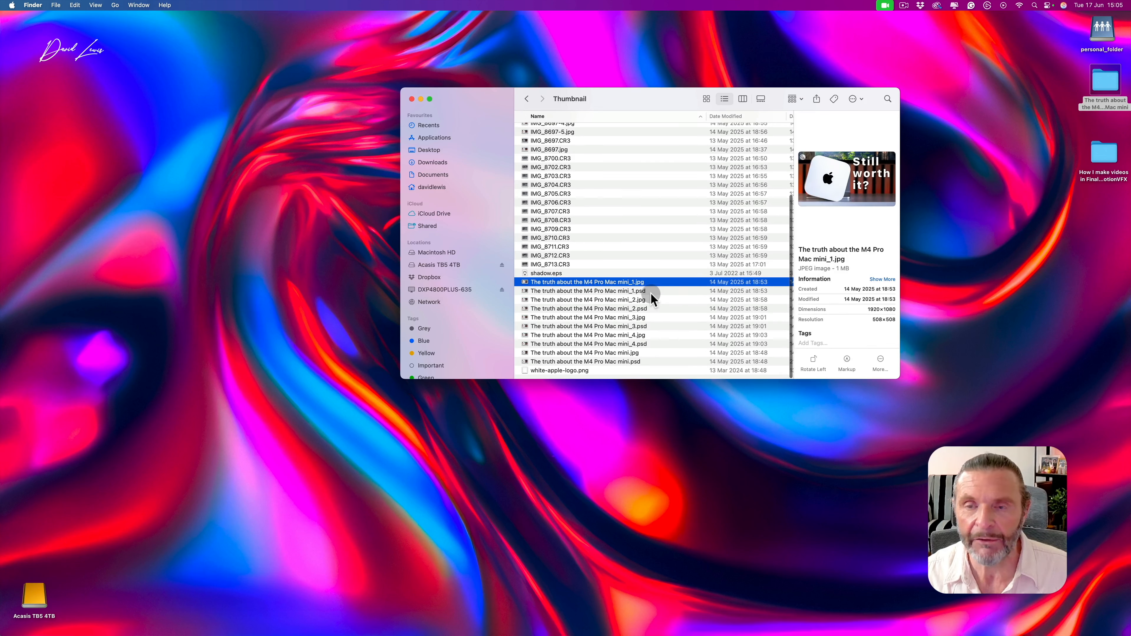
click(650, 299)
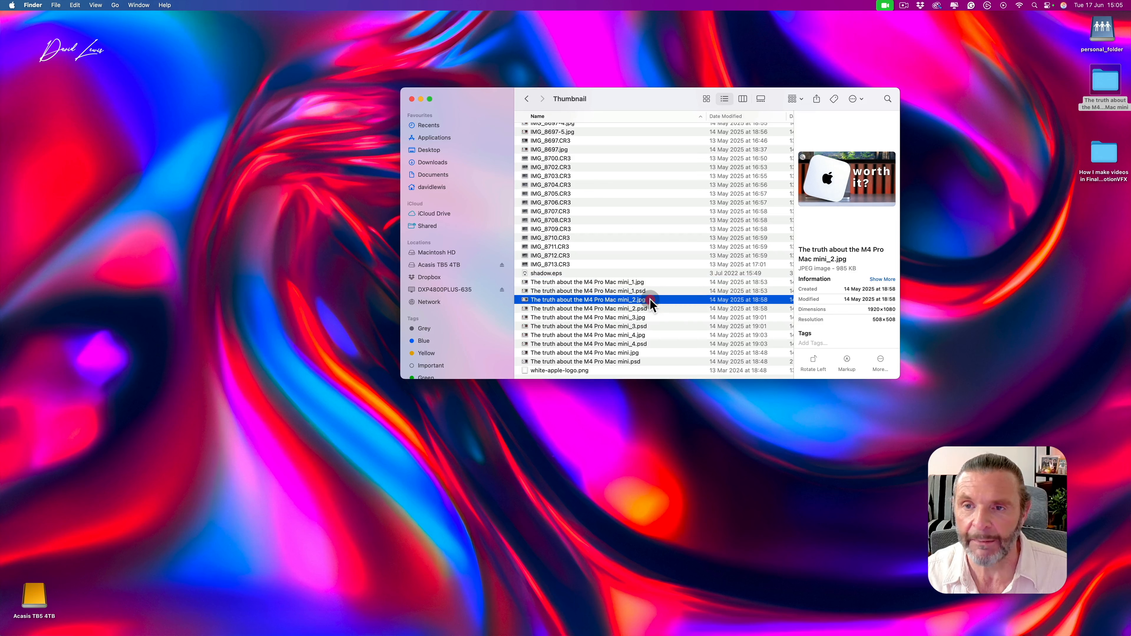
click(650, 317)
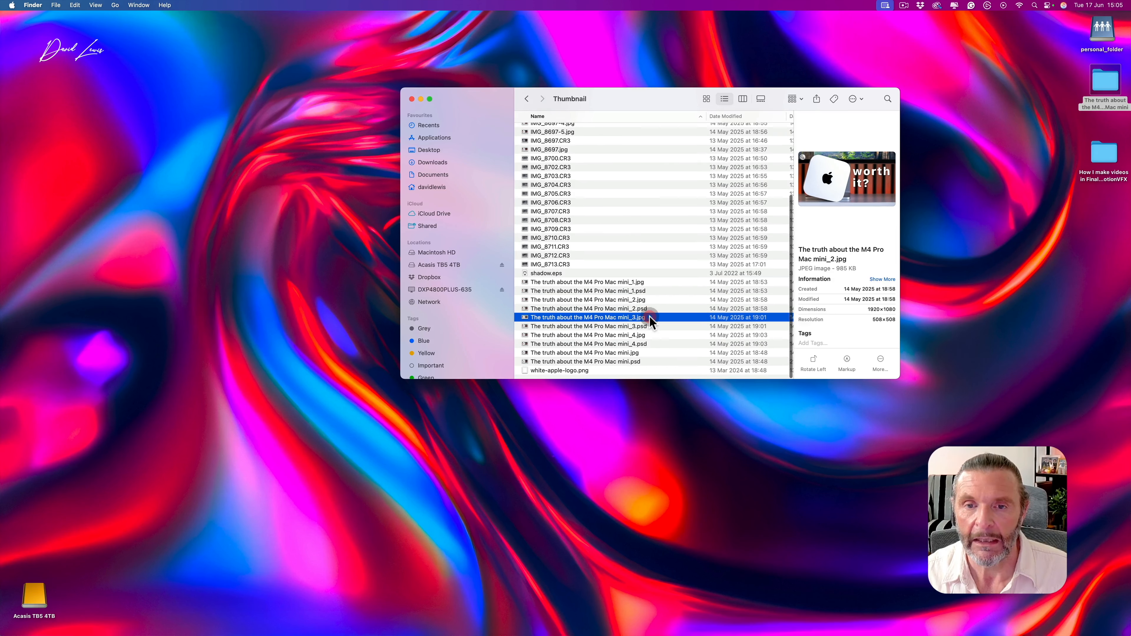
click(651, 334)
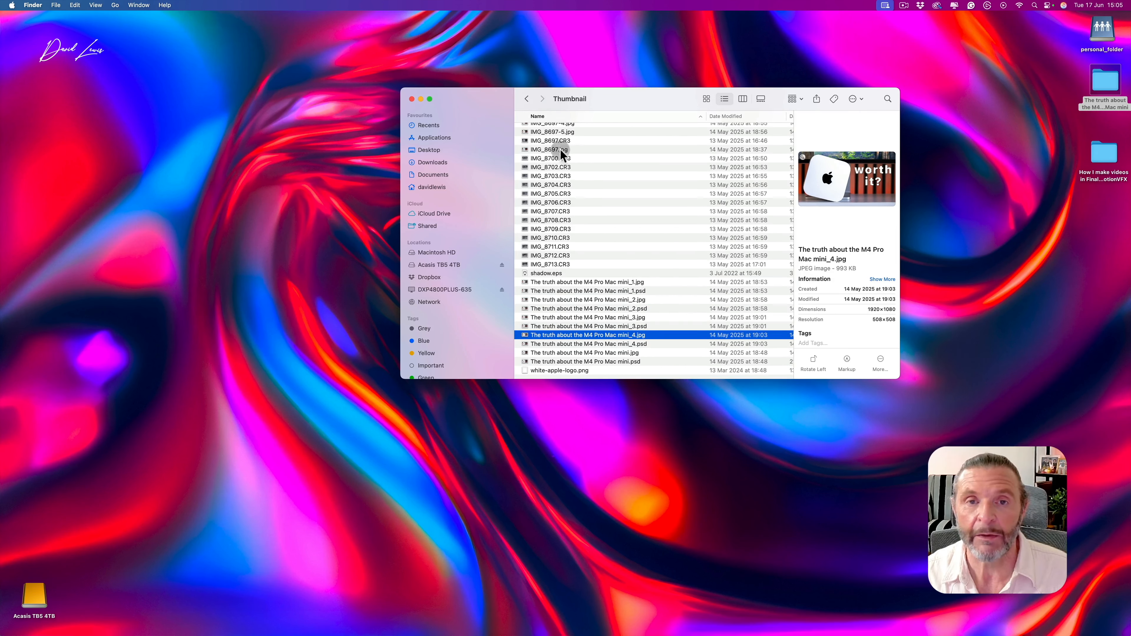
Look at A001_05121825_C002.mov and MVI_8662.MP4 in the project's Video folder, then close the project folder window.
click(530, 102)
double_click(548, 200)
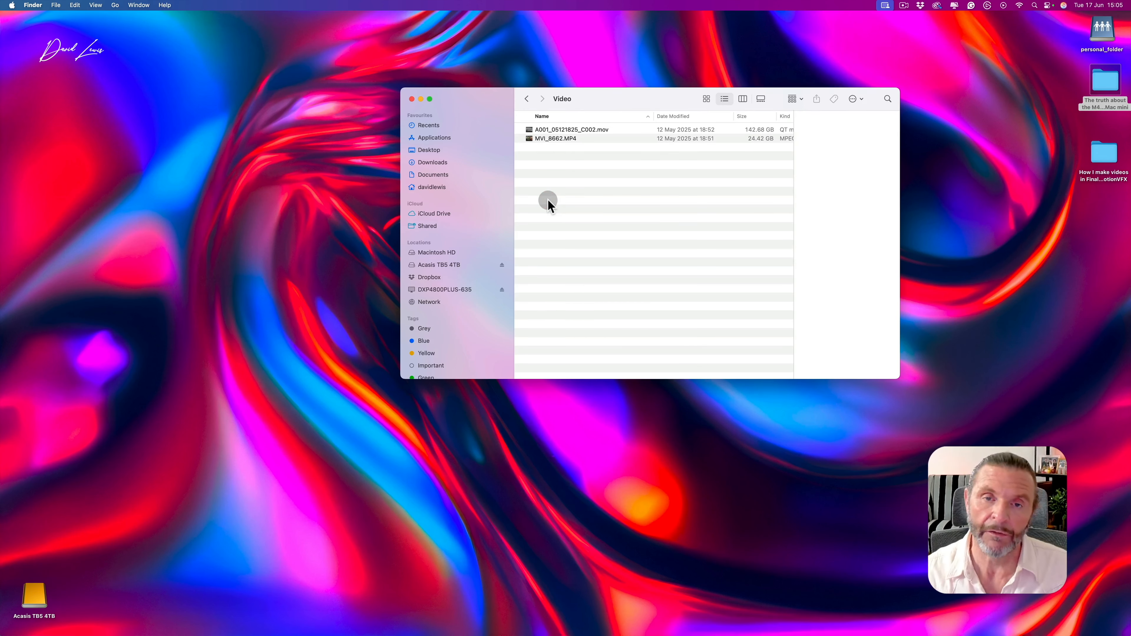
click(587, 131)
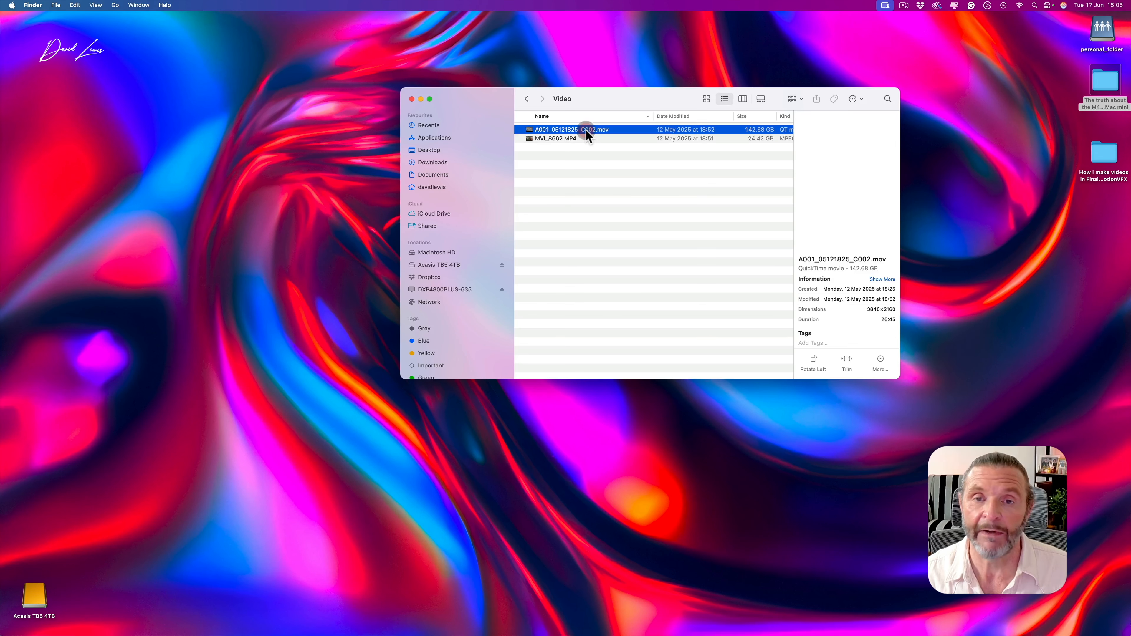
click(705, 128)
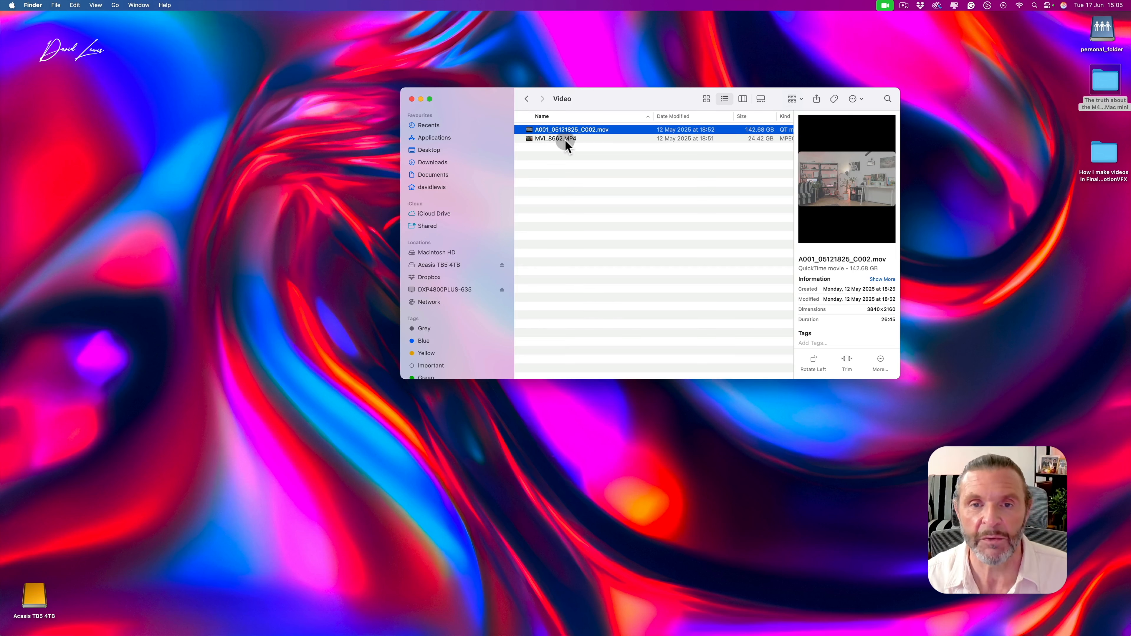
click(552, 139)
click(527, 98)
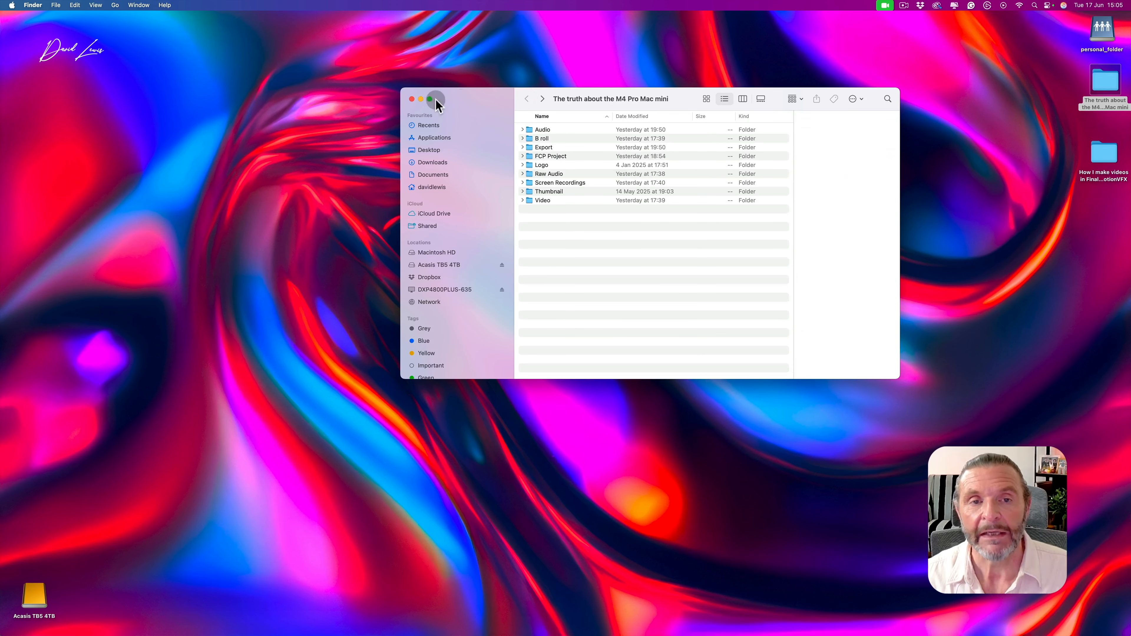
click(412, 98)
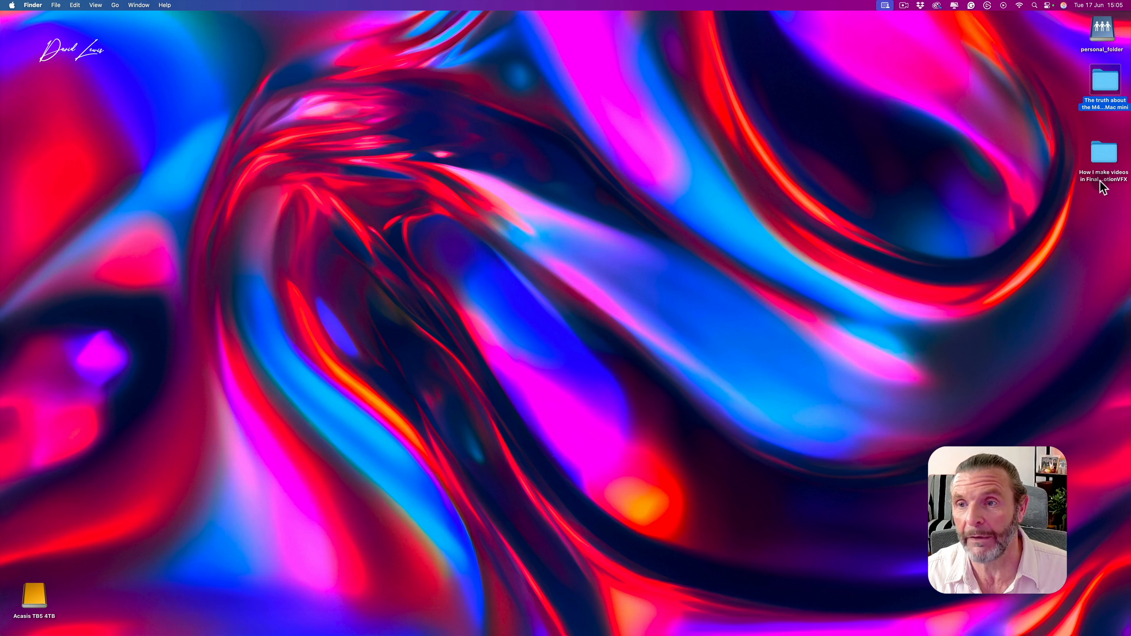
Look at the subfolders of the "How I make videos in Final Cut Pro" folder on the desktop, then close its window.
click(1106, 155)
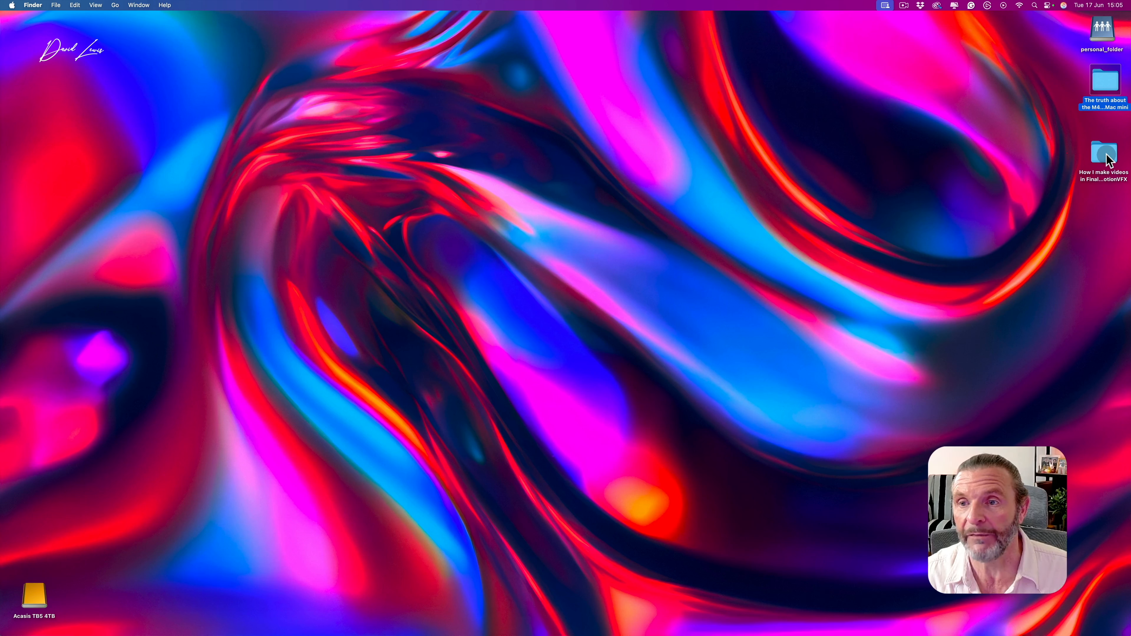
double_click(1106, 156)
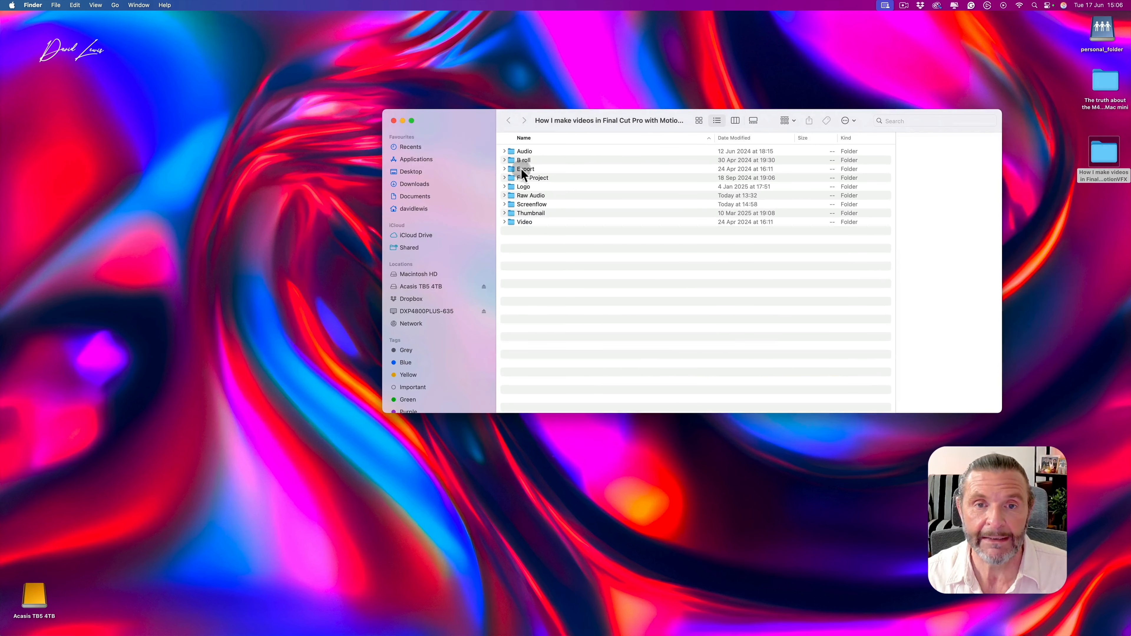
click(396, 121)
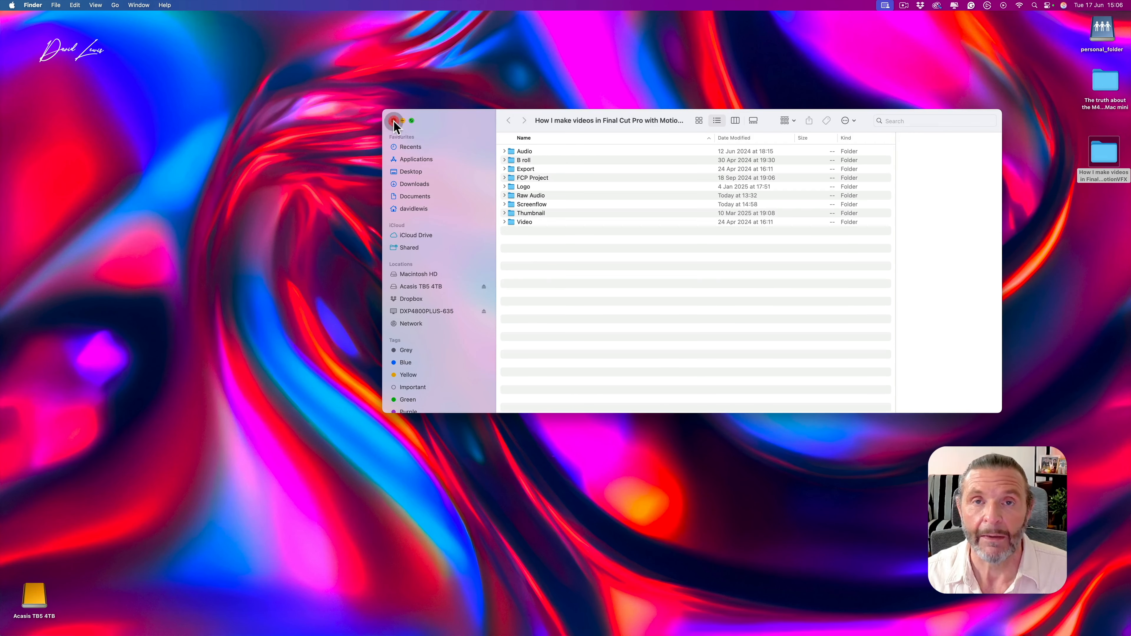
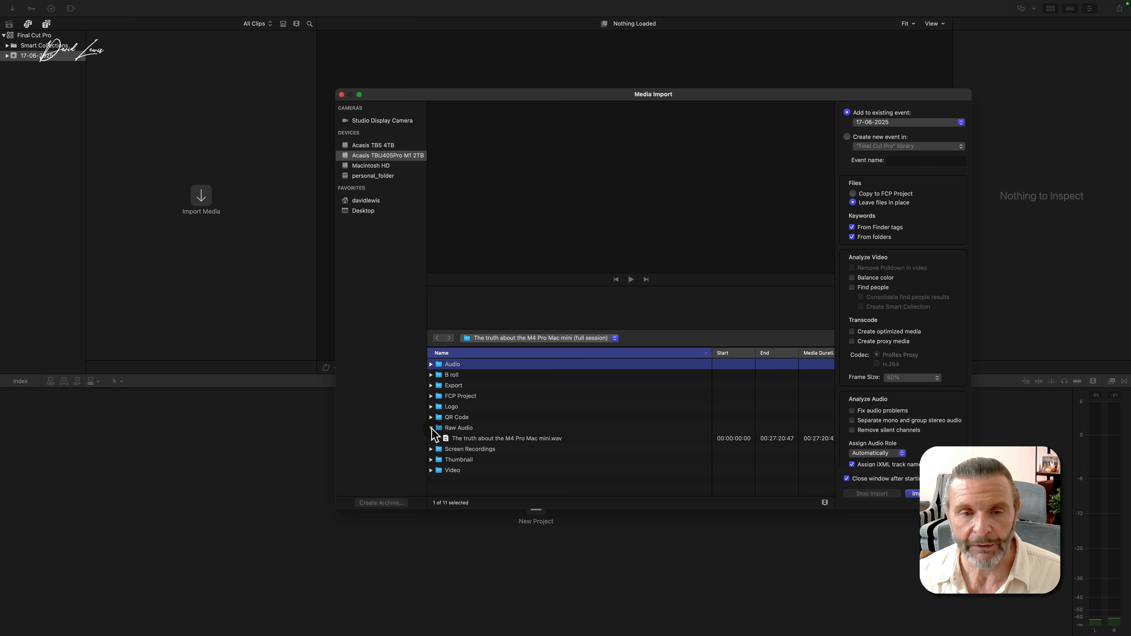
In Final Cut Pro, import the Audio and Video folders of "The truth about the M4 Pro Mac mini (full session)" into event 17-06-2025.
click(431, 428)
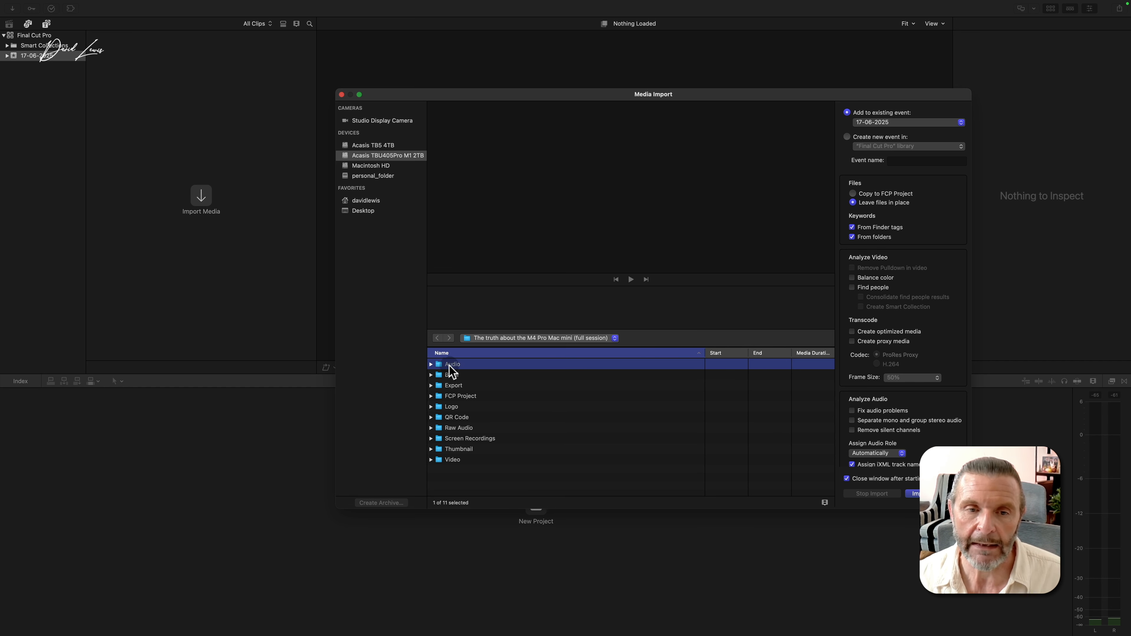
click(431, 365)
click(431, 364)
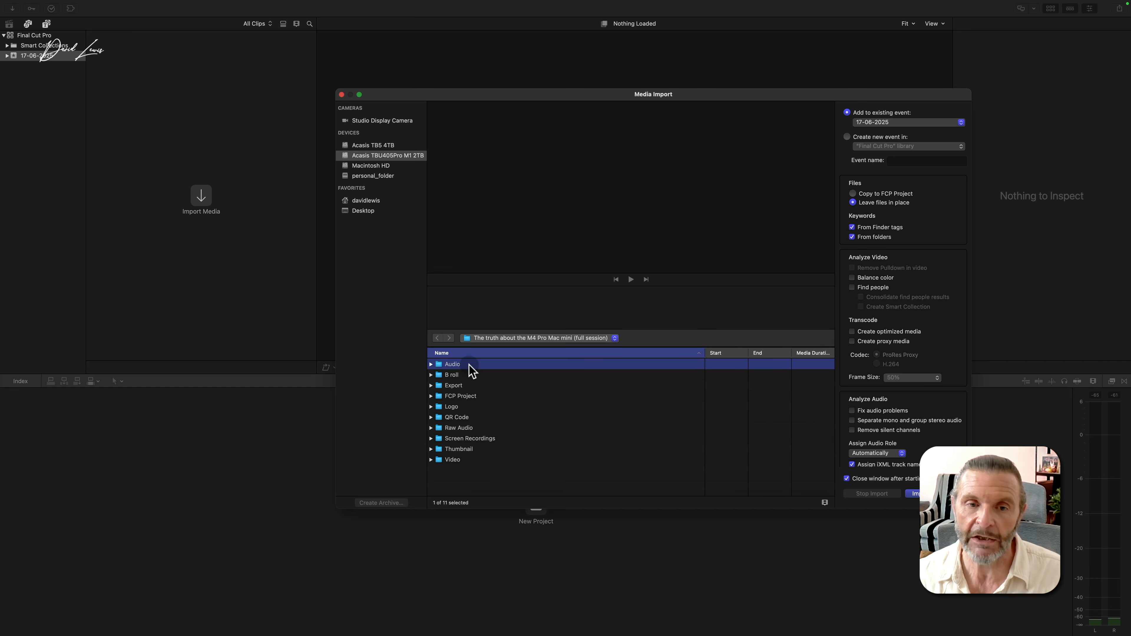
super+click(468, 460)
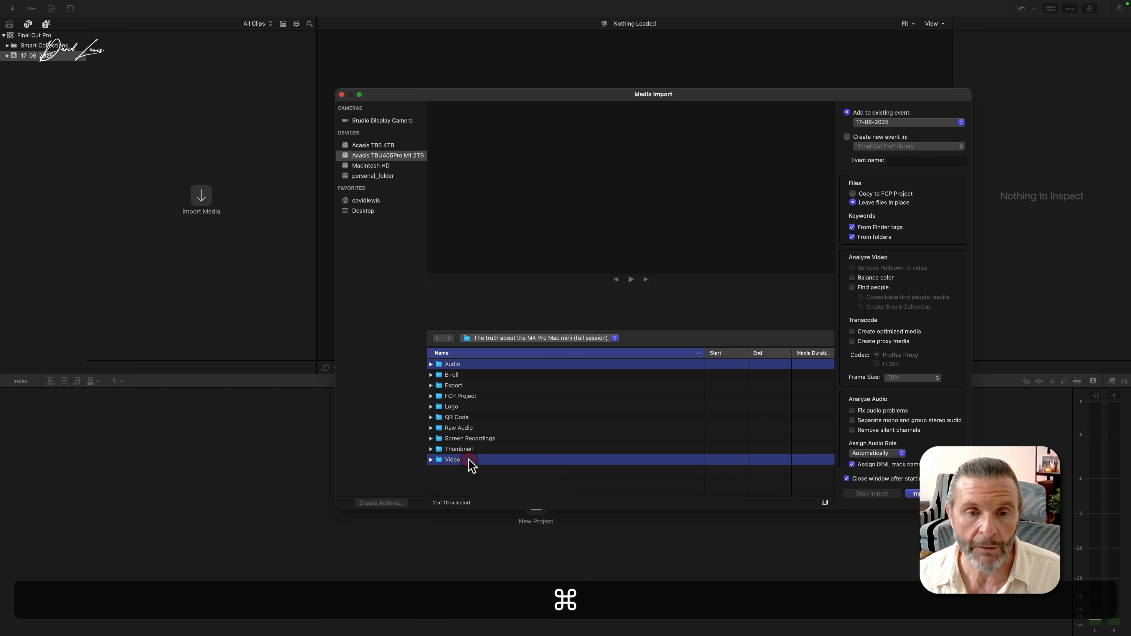
click(431, 460)
click(431, 460)
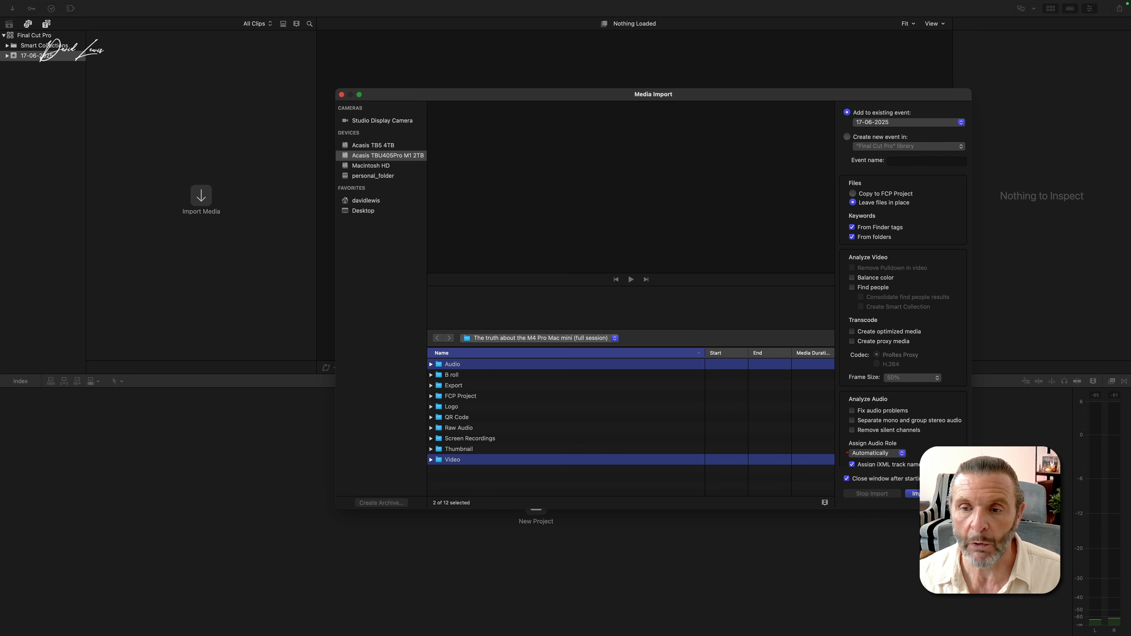
click(913, 493)
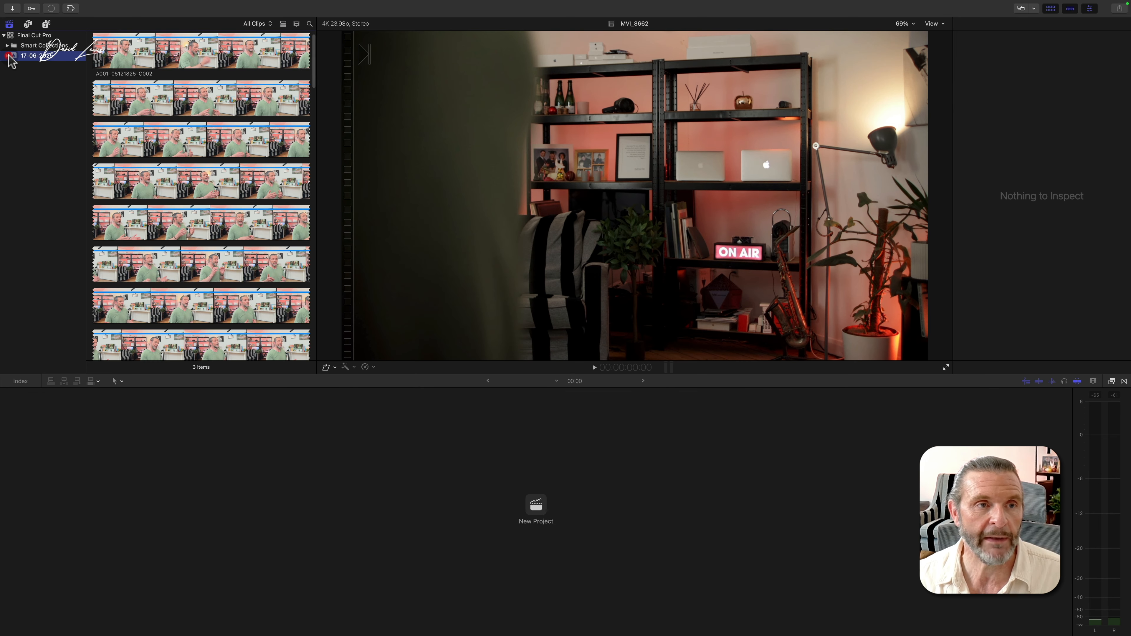
Look at the Audio and Video keyword collections in event 17-06-2025, then return to the event's full clip list.
click(34, 66)
click(33, 76)
click(38, 66)
click(62, 57)
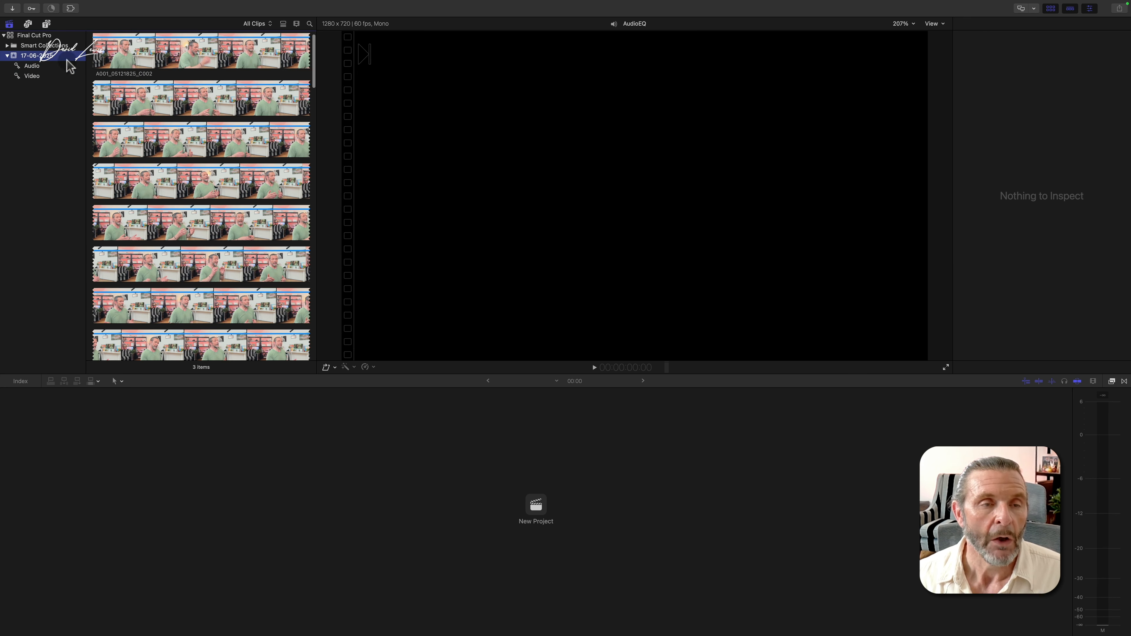
Set the Camera LUT of clip A001_05121825_C002 to None.
click(120, 62)
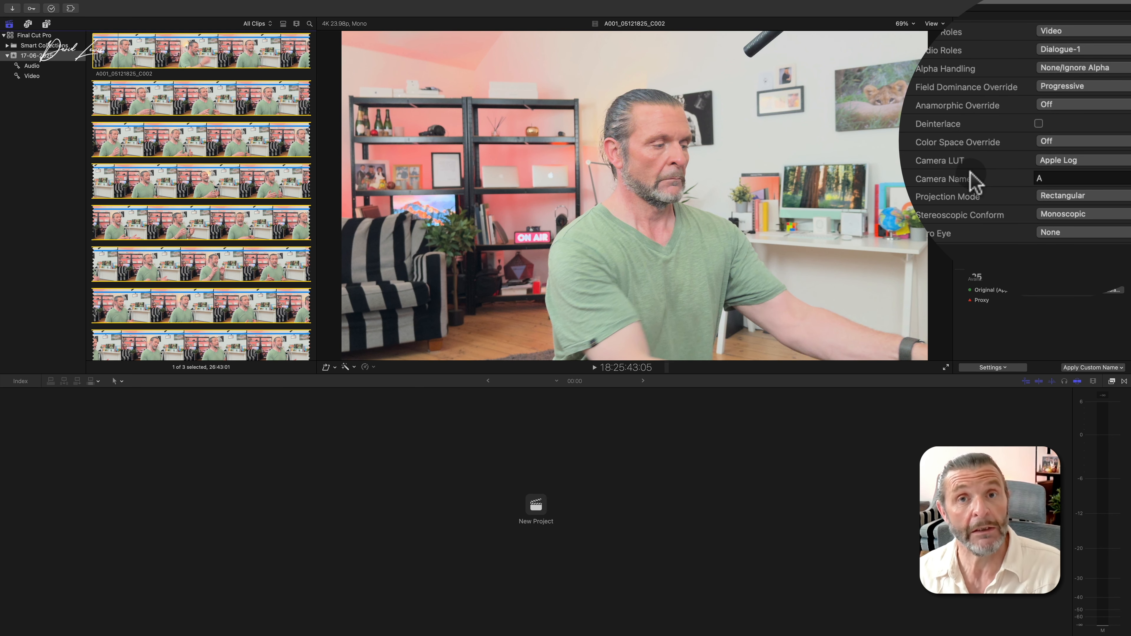
click(1064, 154)
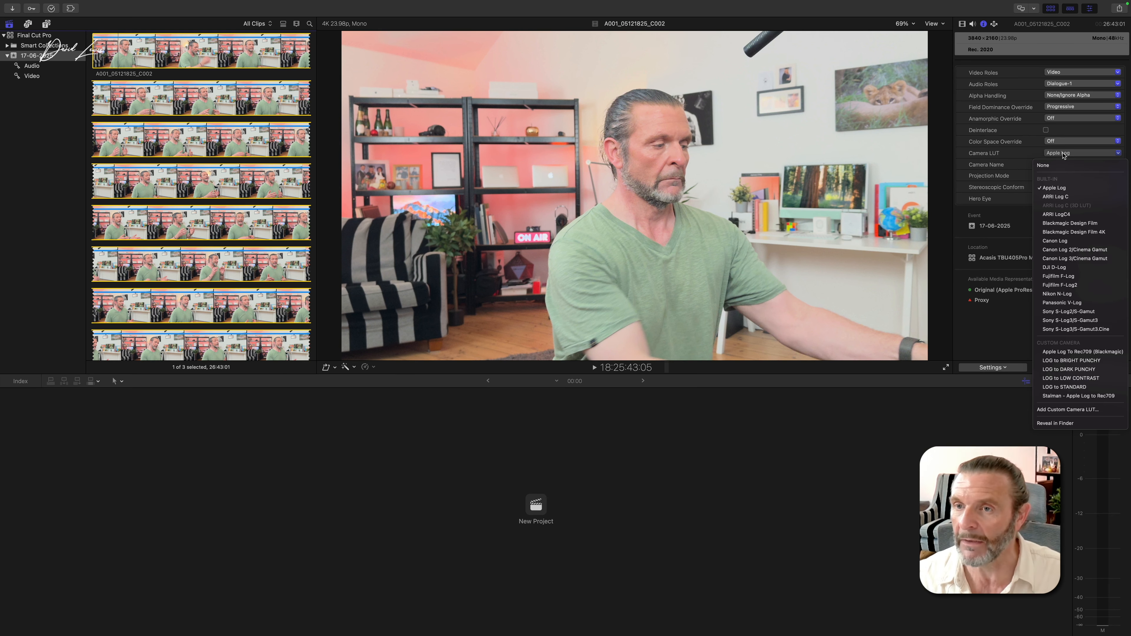
click(1047, 166)
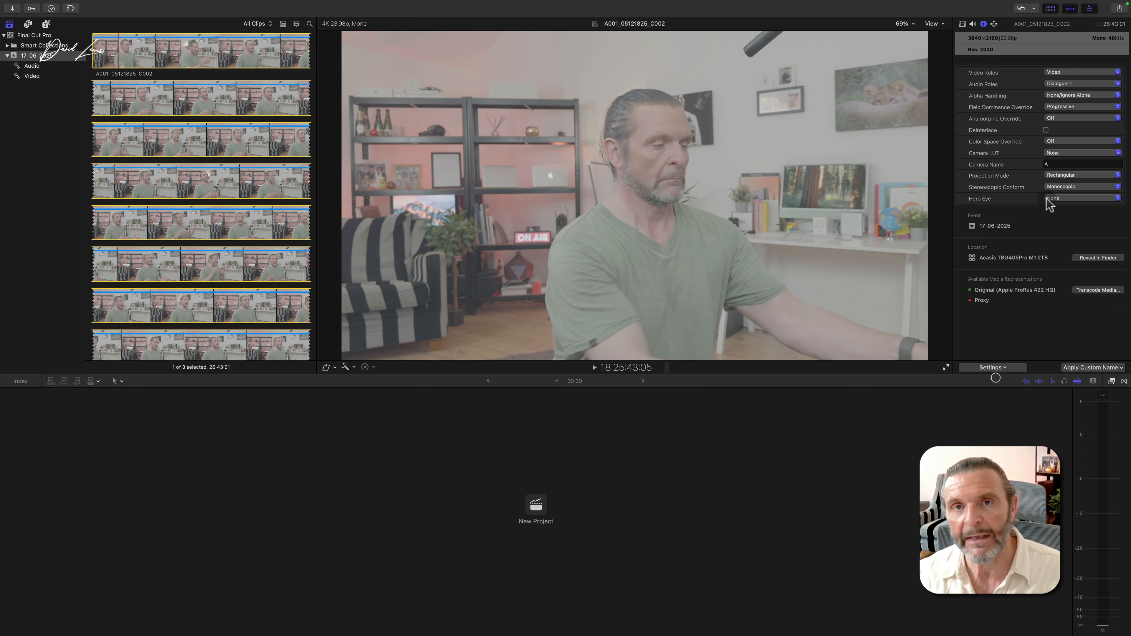
Check the metadata view options for clip A001_05121825_C002 and set its Color Space Override to Rec. 709.
click(1008, 368)
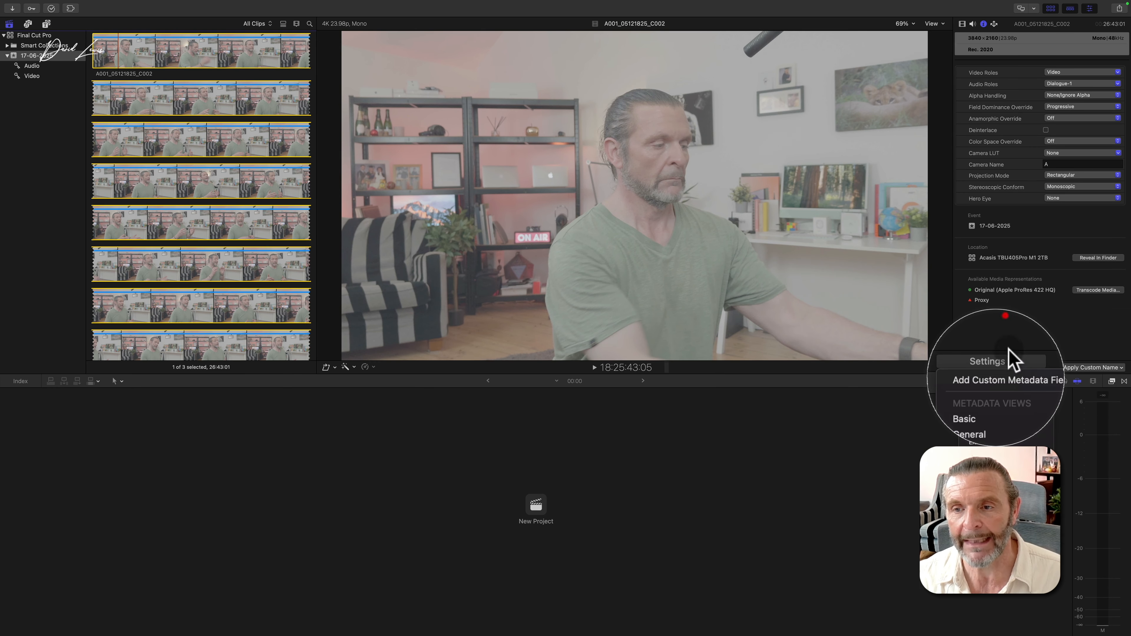
click(1009, 312)
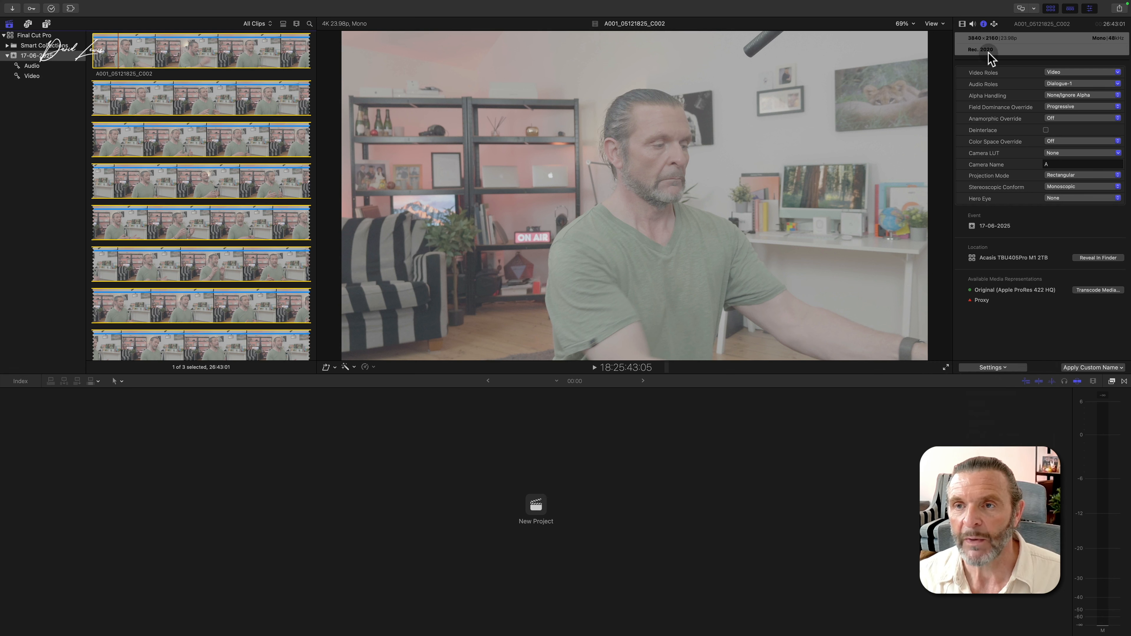
click(1051, 142)
click(1073, 185)
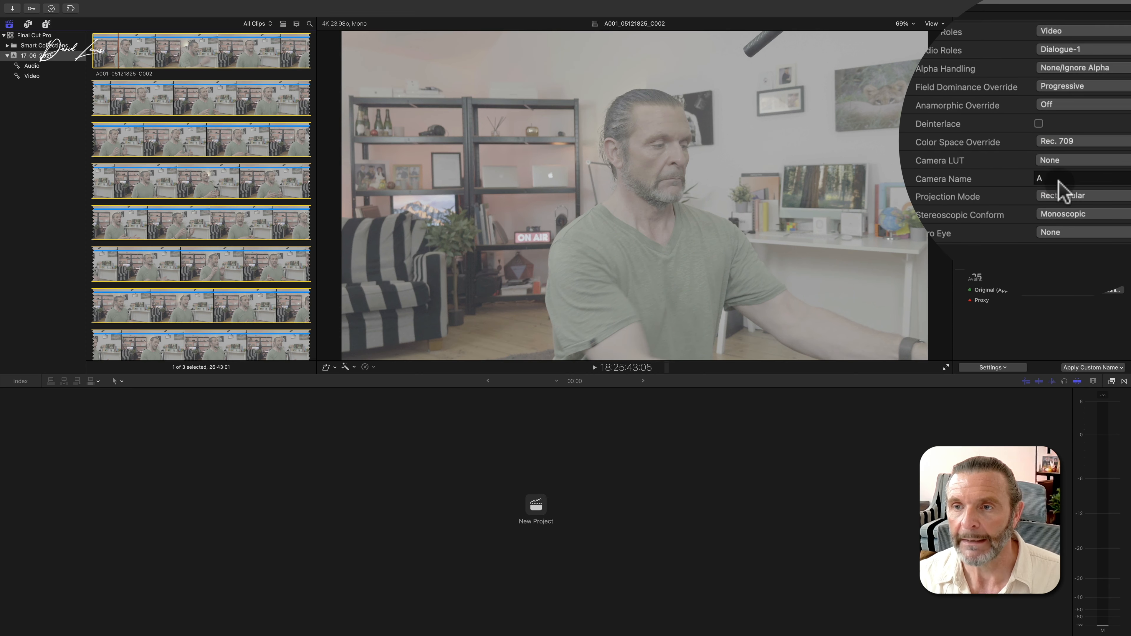
Set the Camera Name of clip A001_05121825_C002 to "iPhone 16 Pro MAx".
click(1040, 178)
key(BackSpace)
text(iPhone)
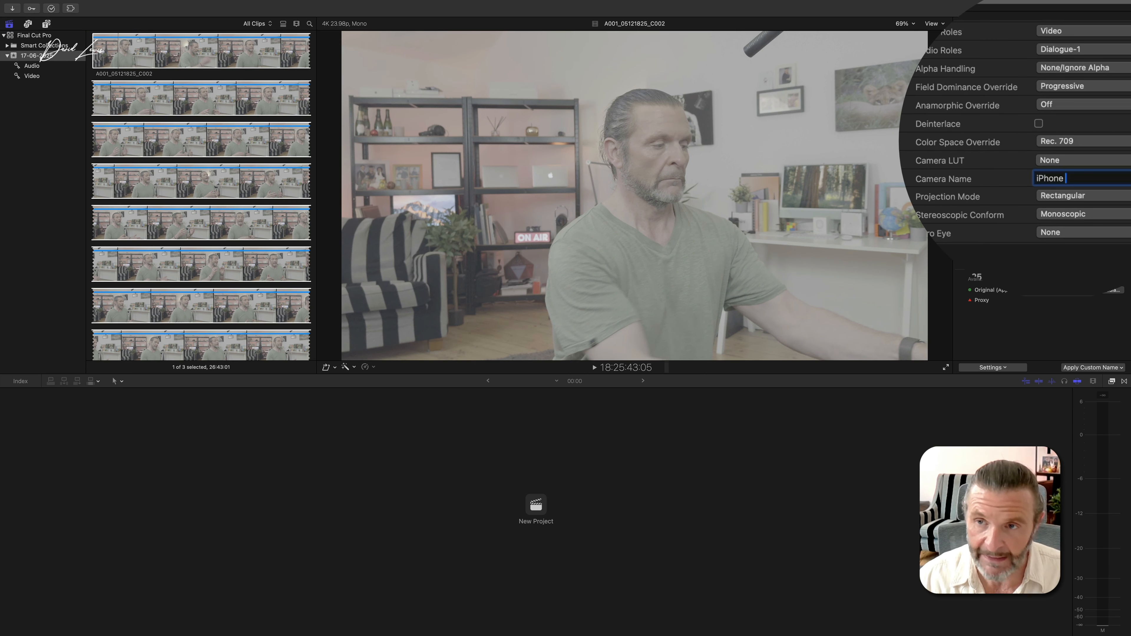
text( 16 Pro MAx)
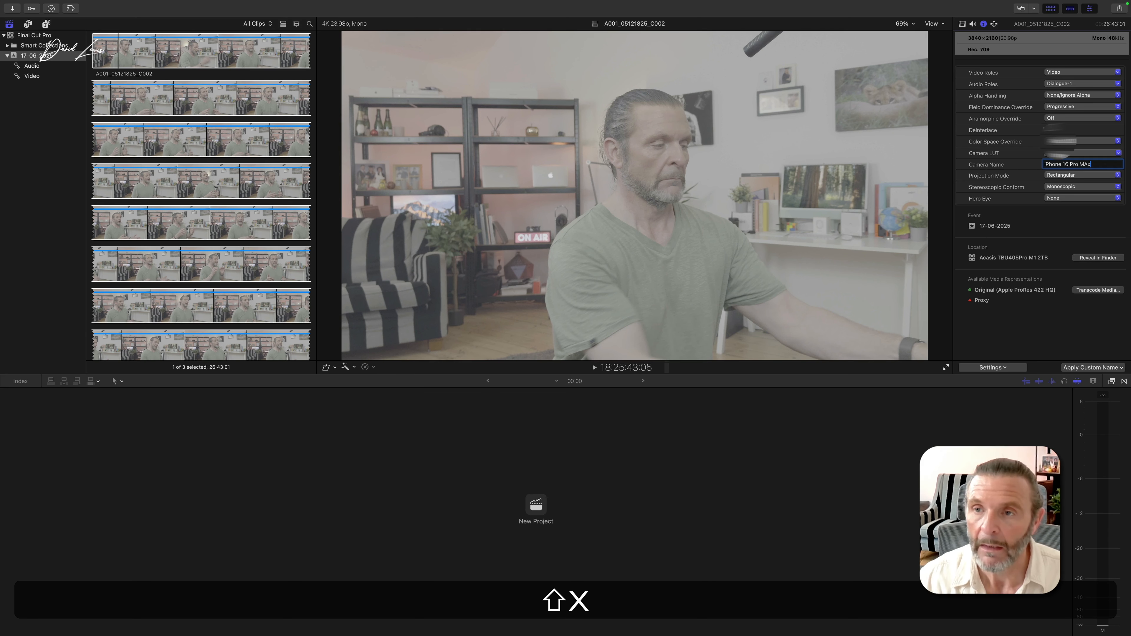
click(205, 173)
scroll(204, 173, down, 6)
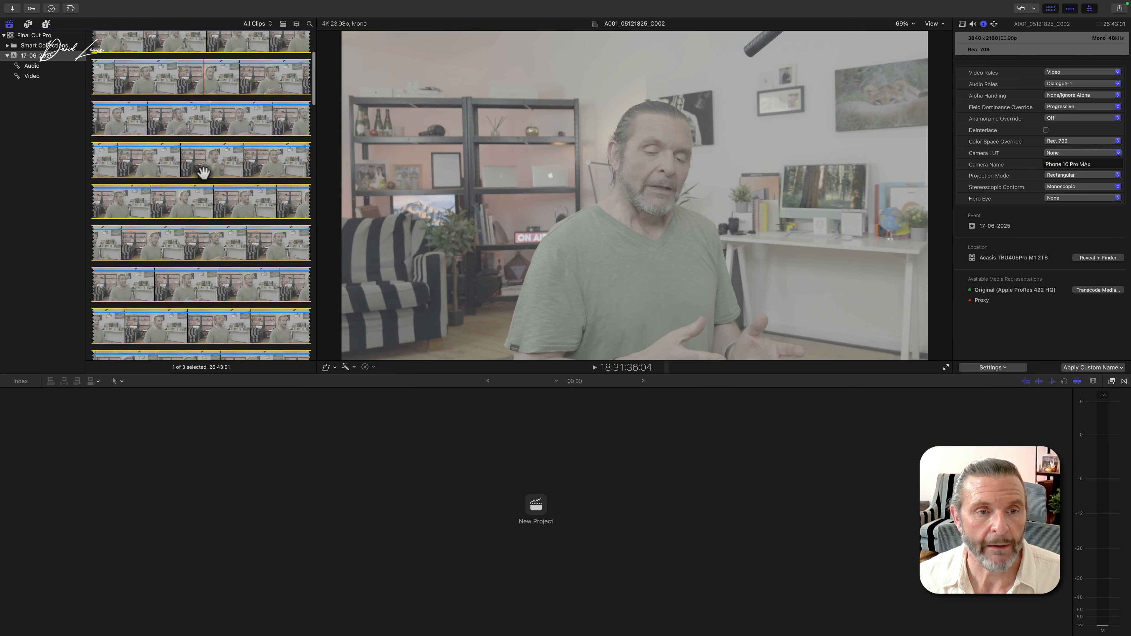
Set the Color Space Override of clip MVI_8662 to Rec. 709.
scroll(203, 173, down, 5)
click(214, 205)
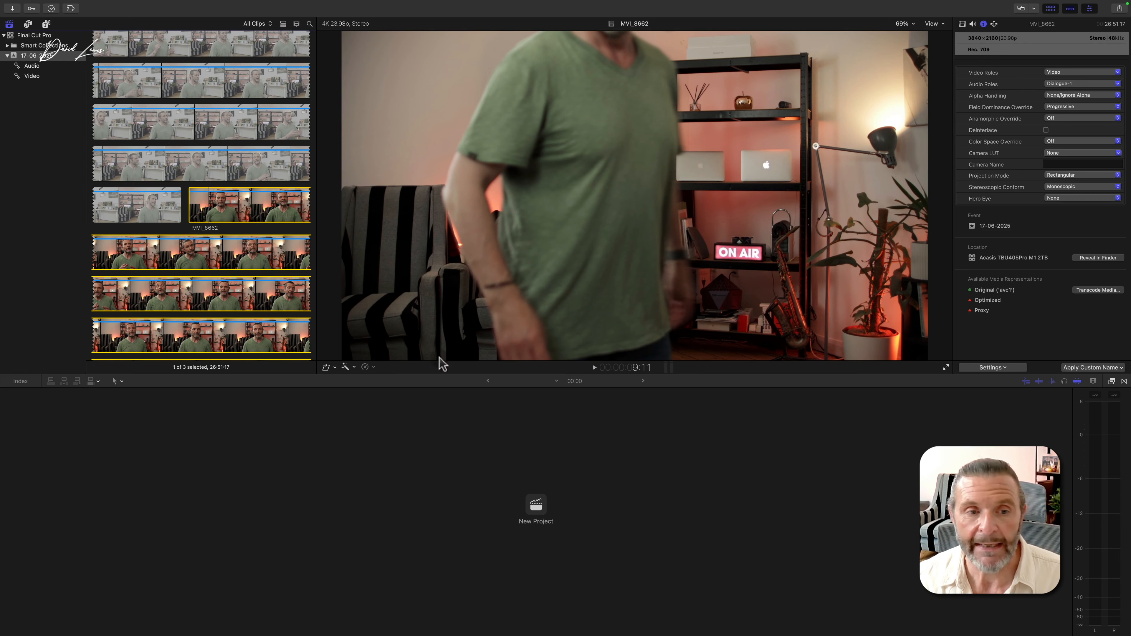
click(210, 244)
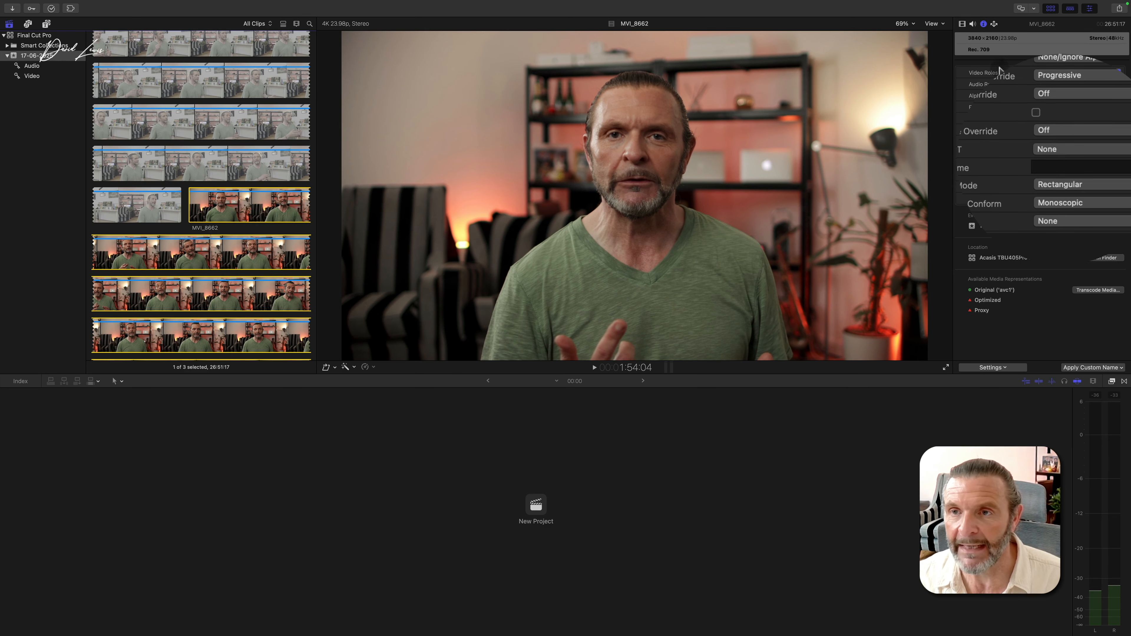
click(1057, 134)
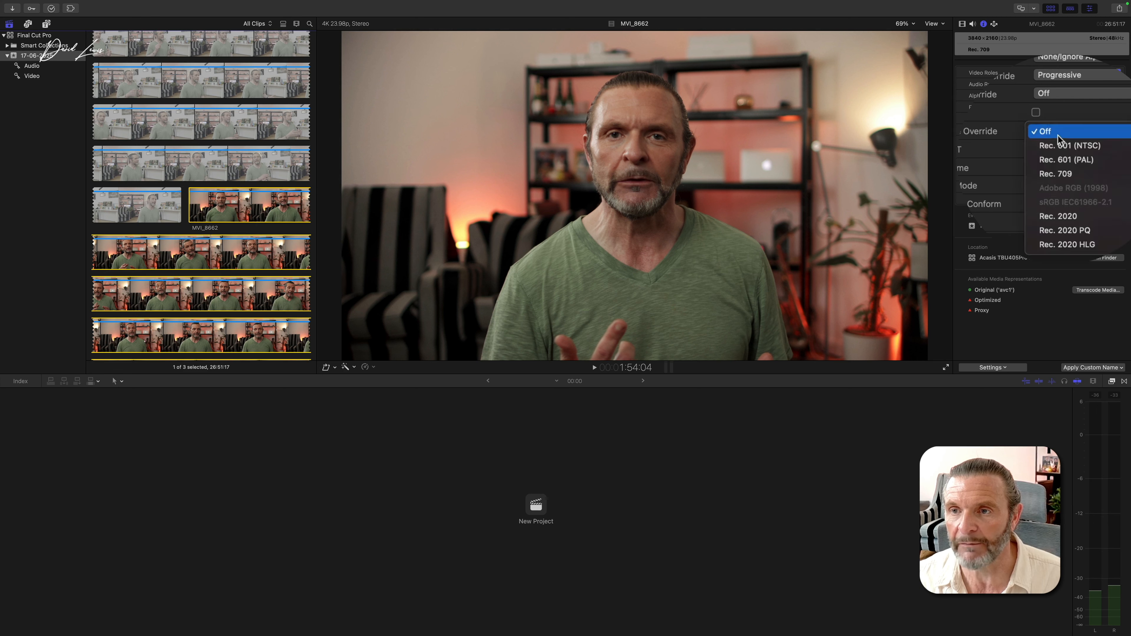
click(1062, 176)
Set the Camera Name of clip MVI_8662 to "Canon 90D".
click(1054, 167)
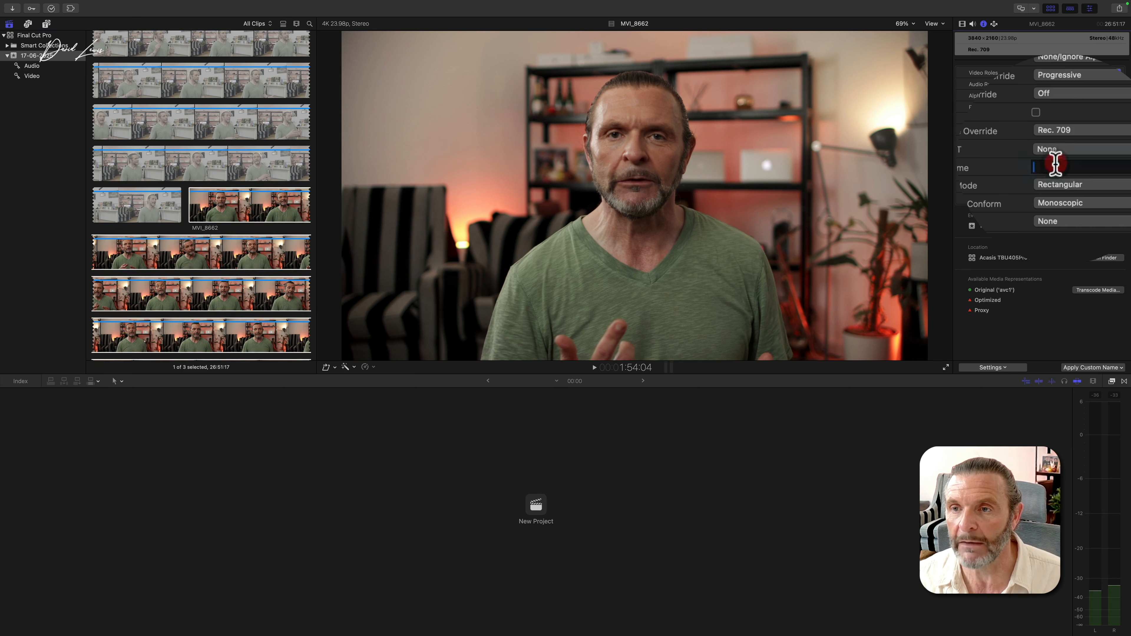
text(C)
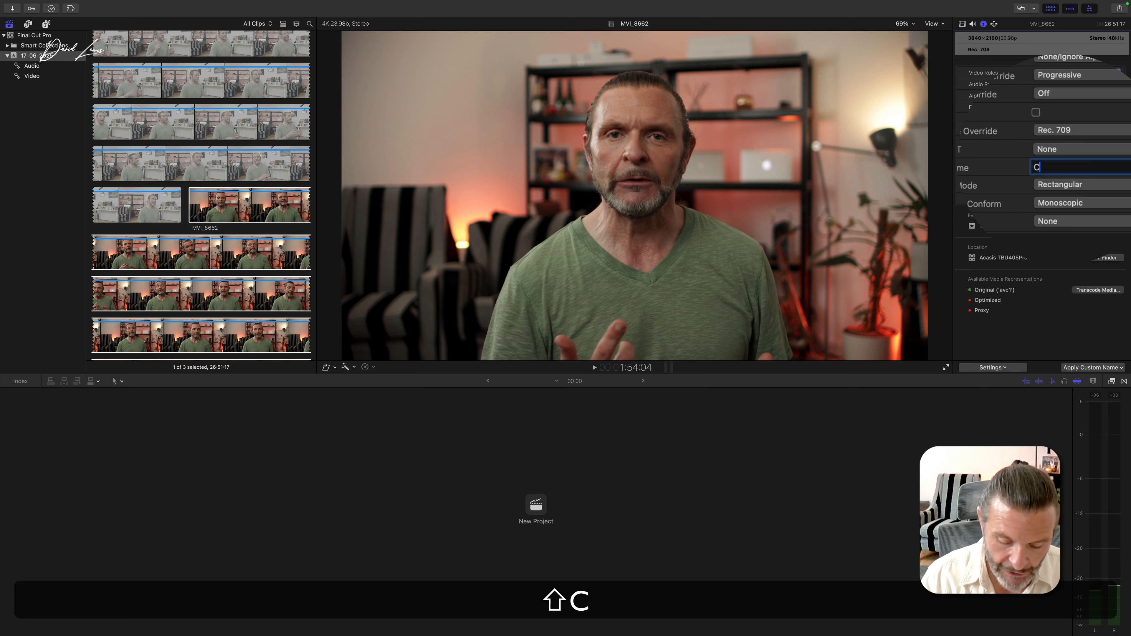
text(anon 90D)
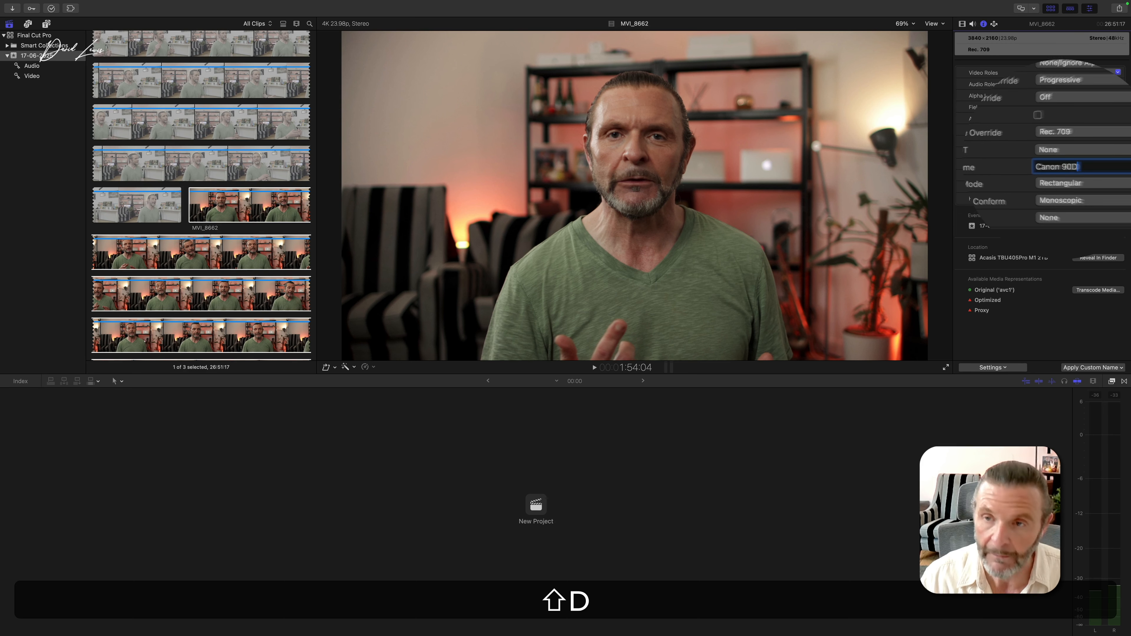
click(289, 188)
Set the Camera Name of the AudioEQ clip to "EQ".
scroll(263, 200, down, 10)
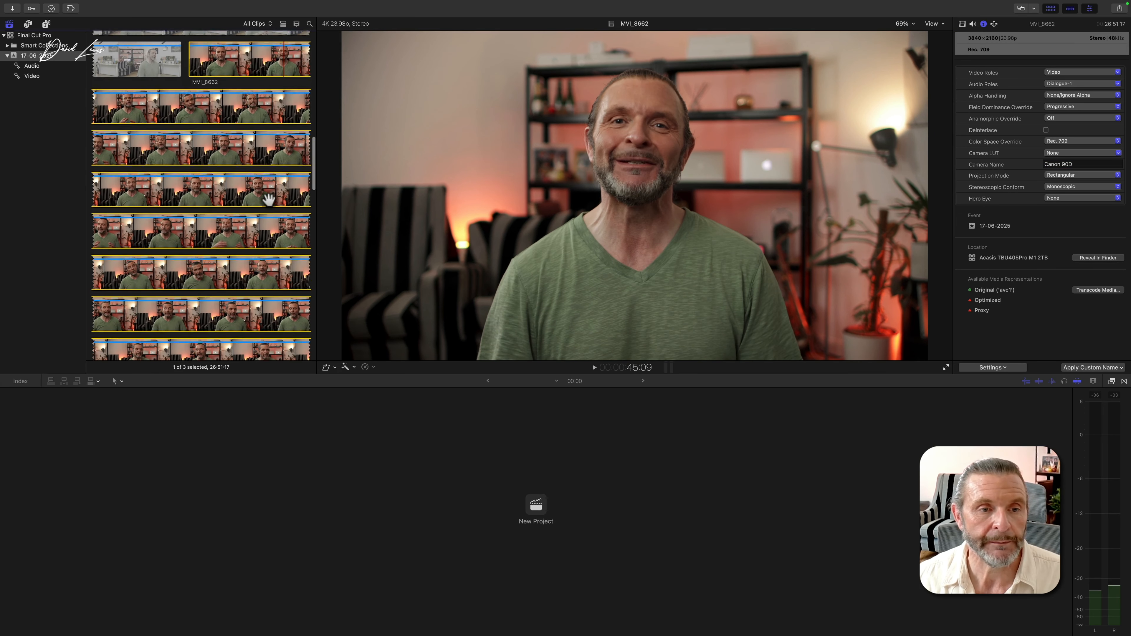
click(248, 249)
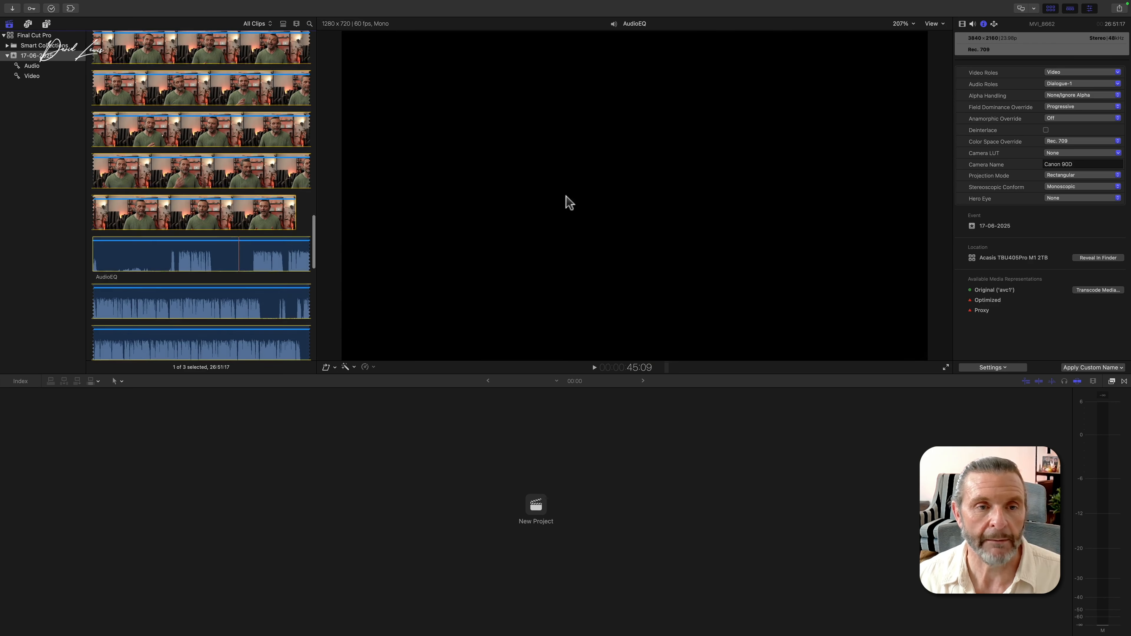
click(1050, 98)
text(EQ)
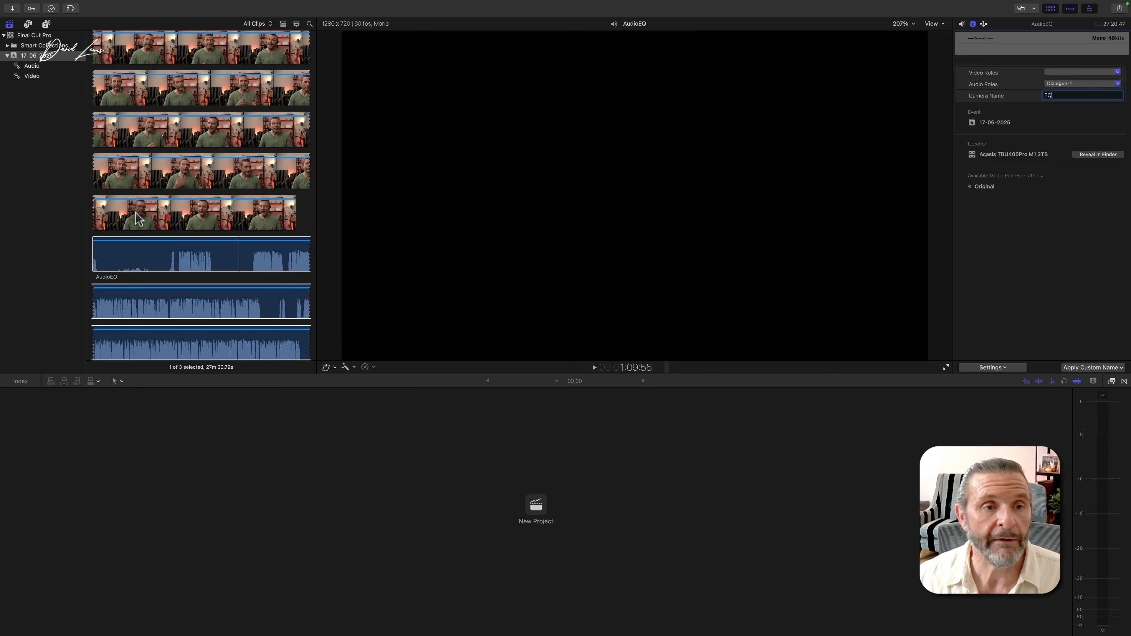
Create a multicam clip named "Final Cut Pro Multicam Clip" from all clips in event 17-06-2025, using audio for synchronization.
click(168, 220)
key(super+a)
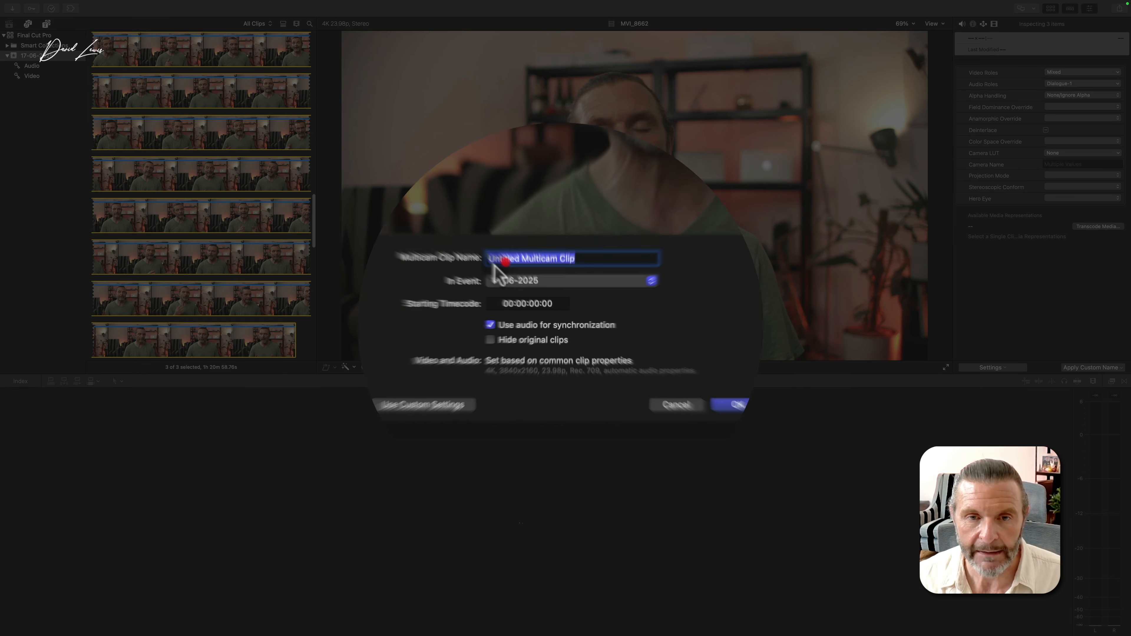
click(533, 279)
drag(518, 252, 439, 250)
text(Final Cut Pro)
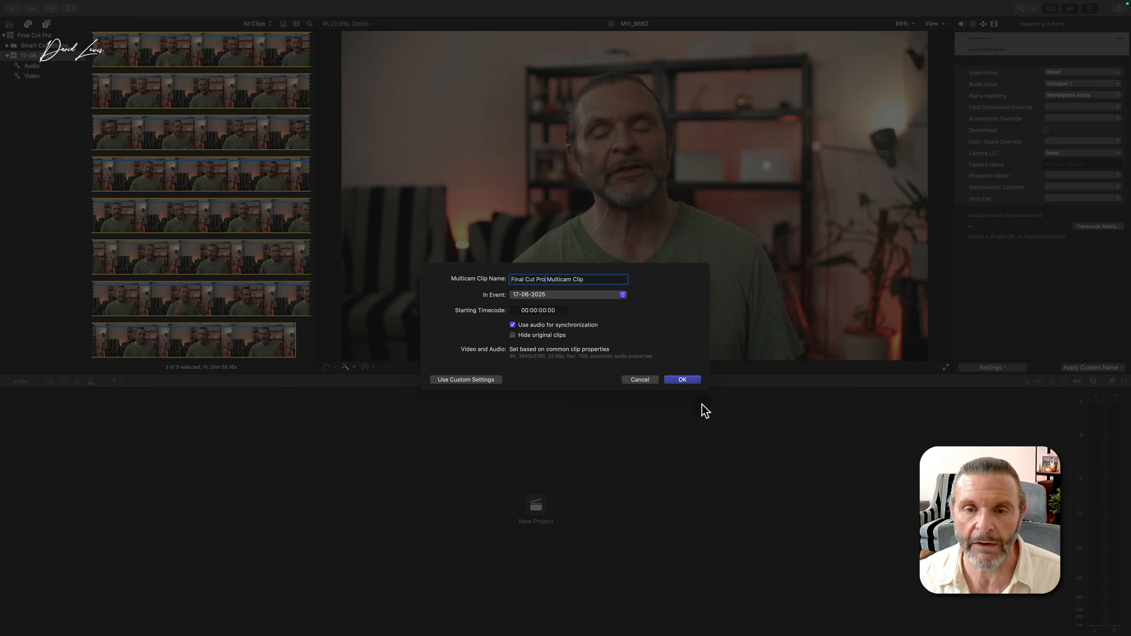
click(682, 380)
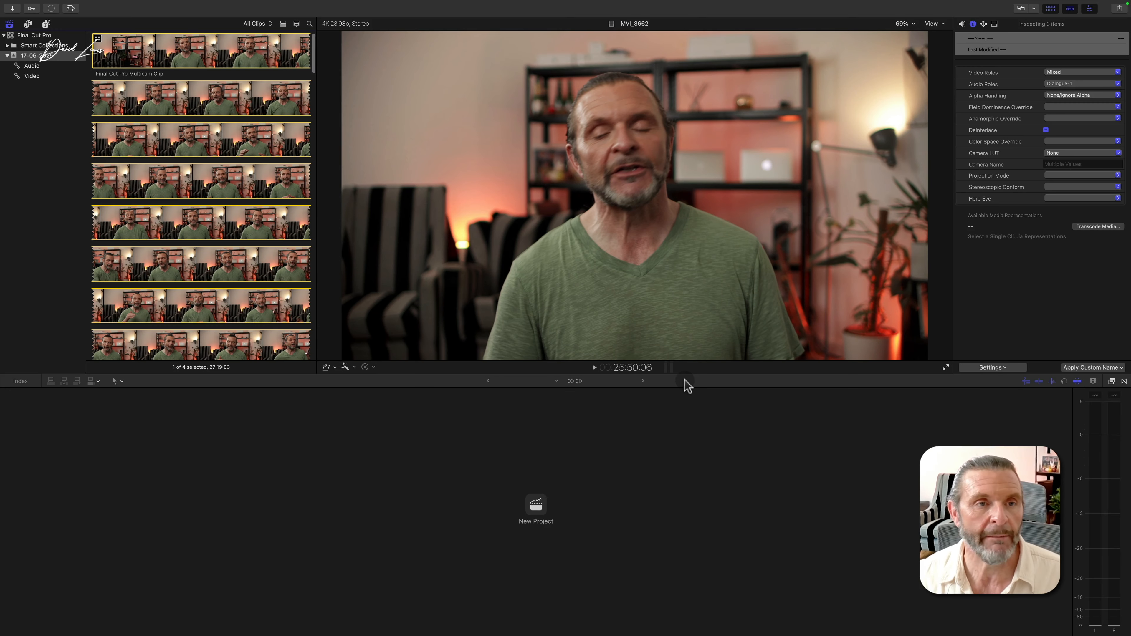
Create a 4K 23.98p project named "Final Cut Pro" in event 17-06-2025 and append the multicam clip to its timeline.
click(200, 58)
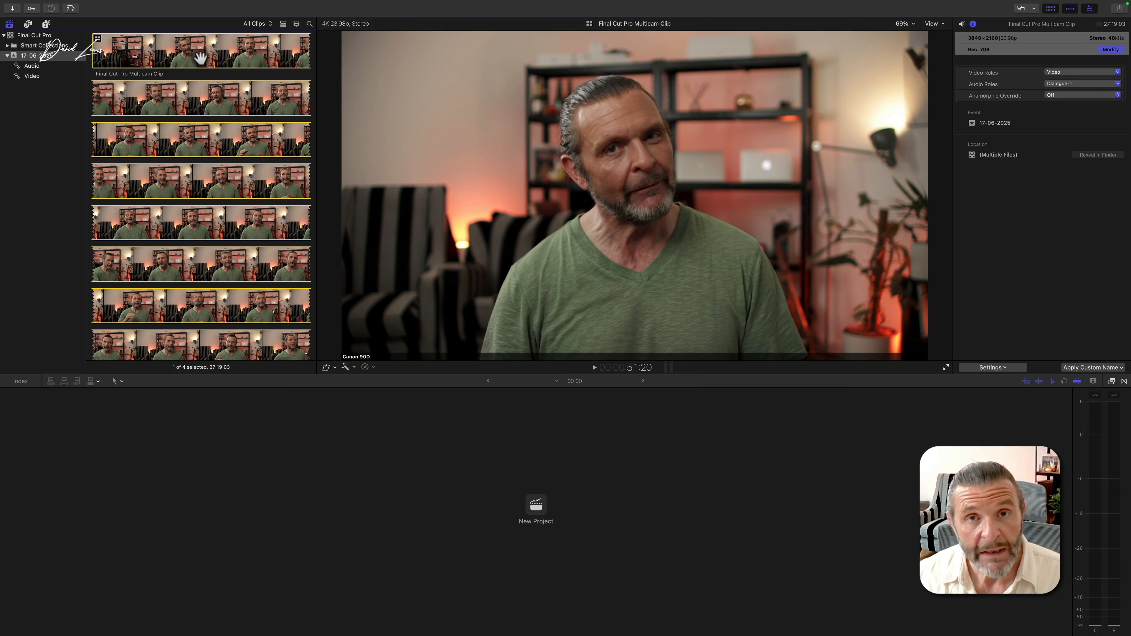
key(super+n)
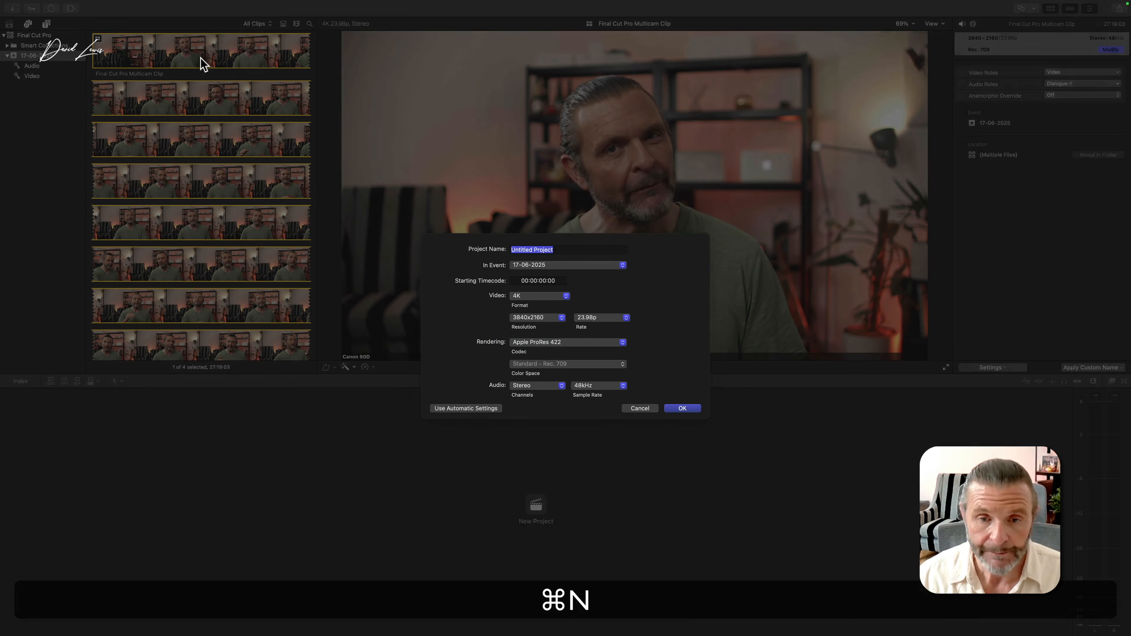
key(super+v)
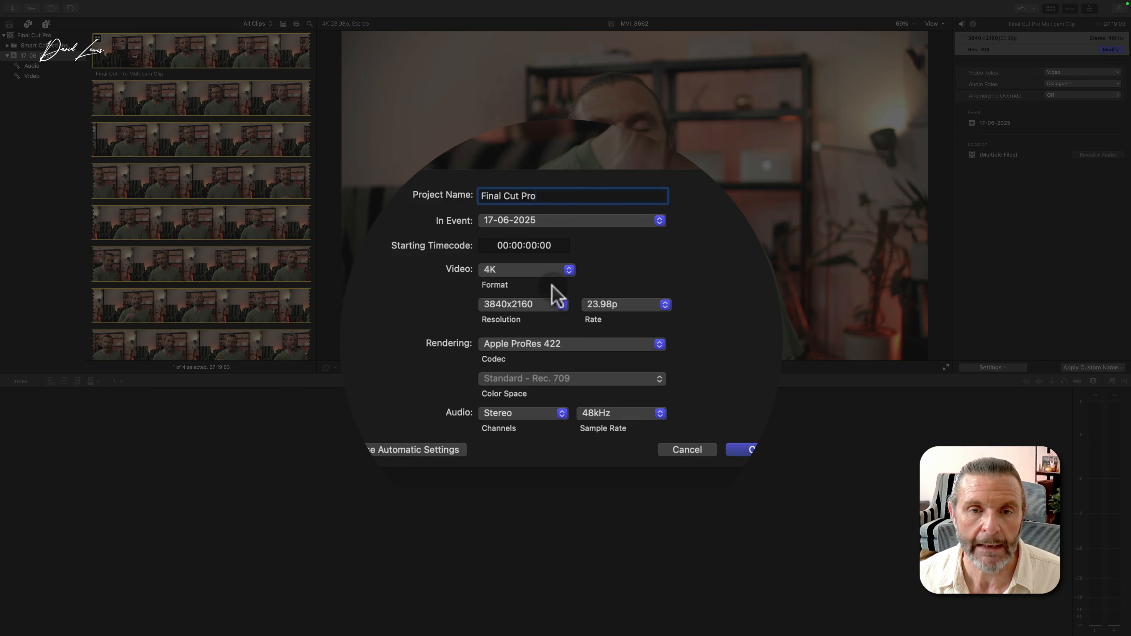
click(742, 449)
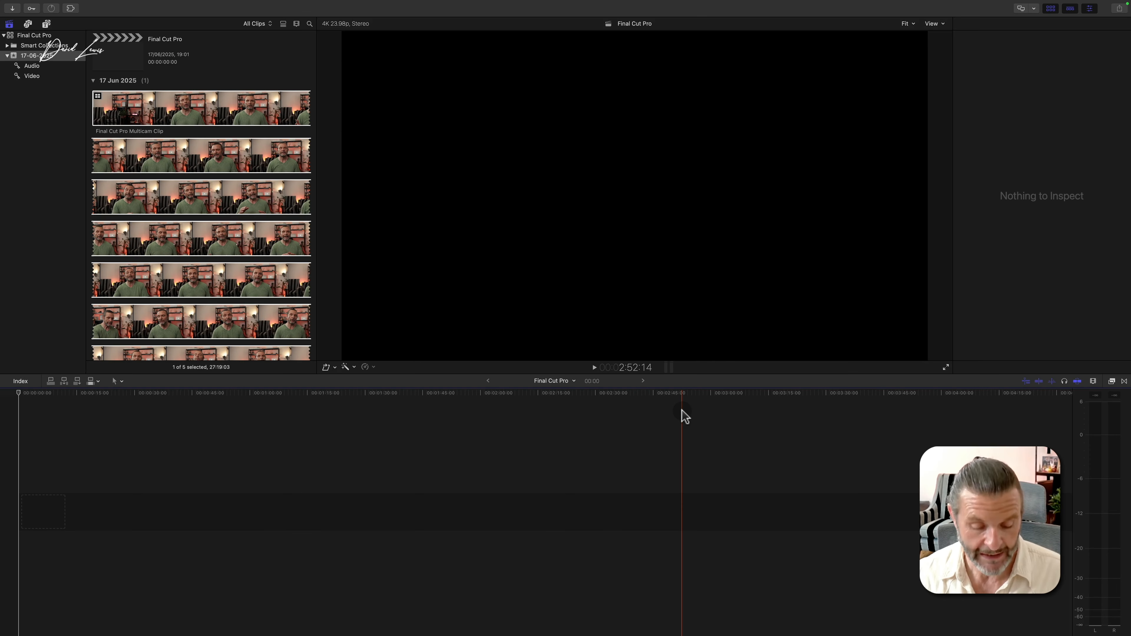
key(e)
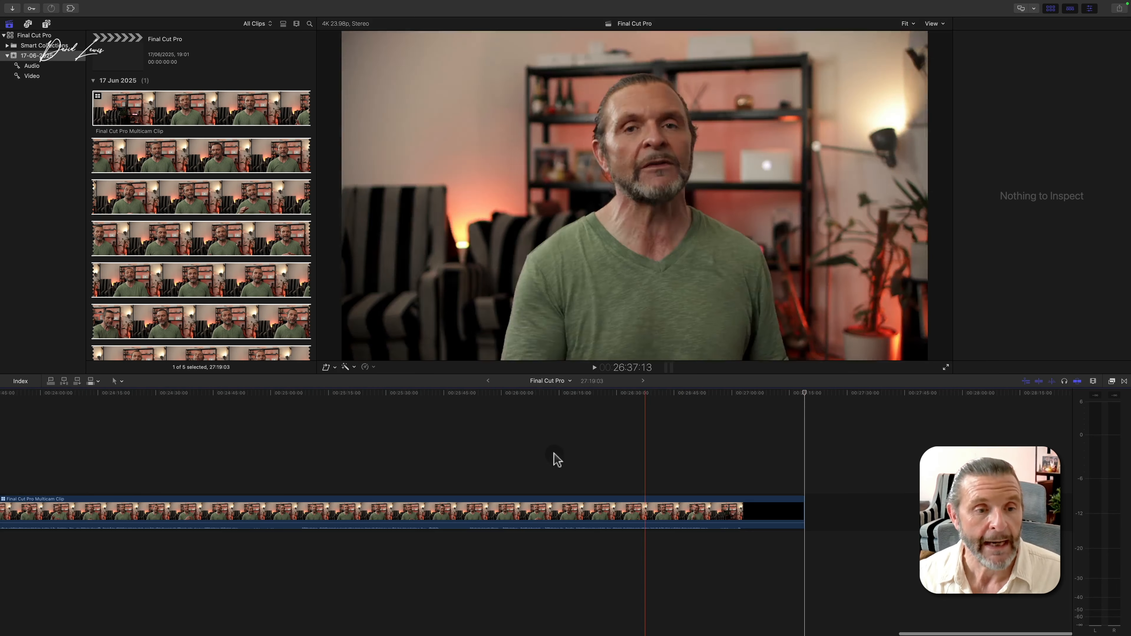
Switch the multicam clip's active audio angle to EQ and enlarge the audio waveform in the timeline's clip display.
click(421, 510)
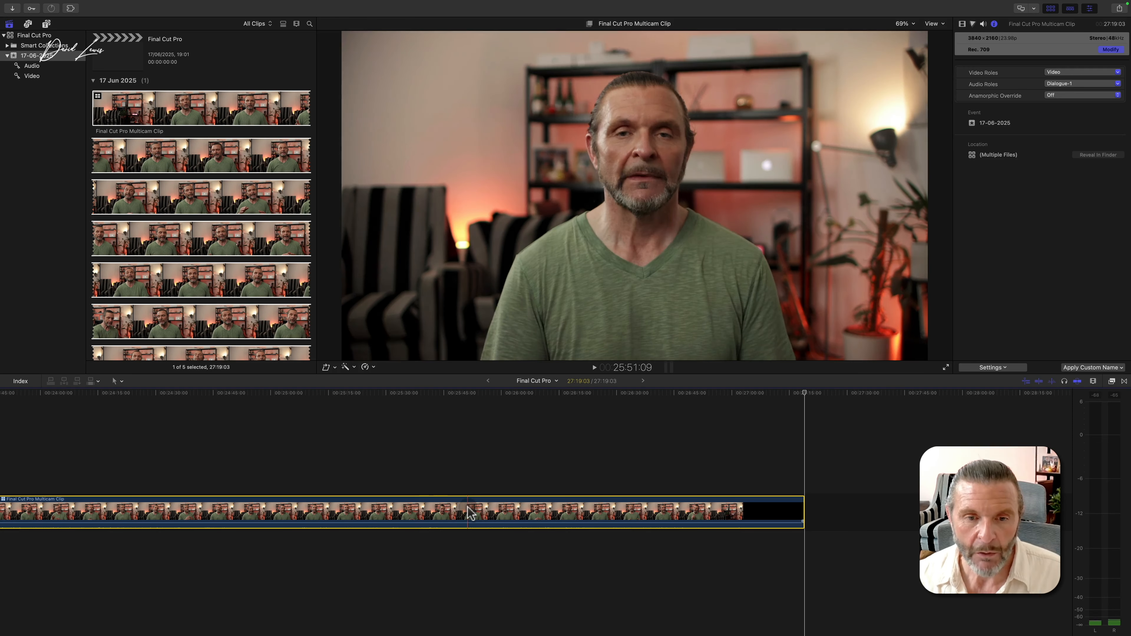
click(486, 468)
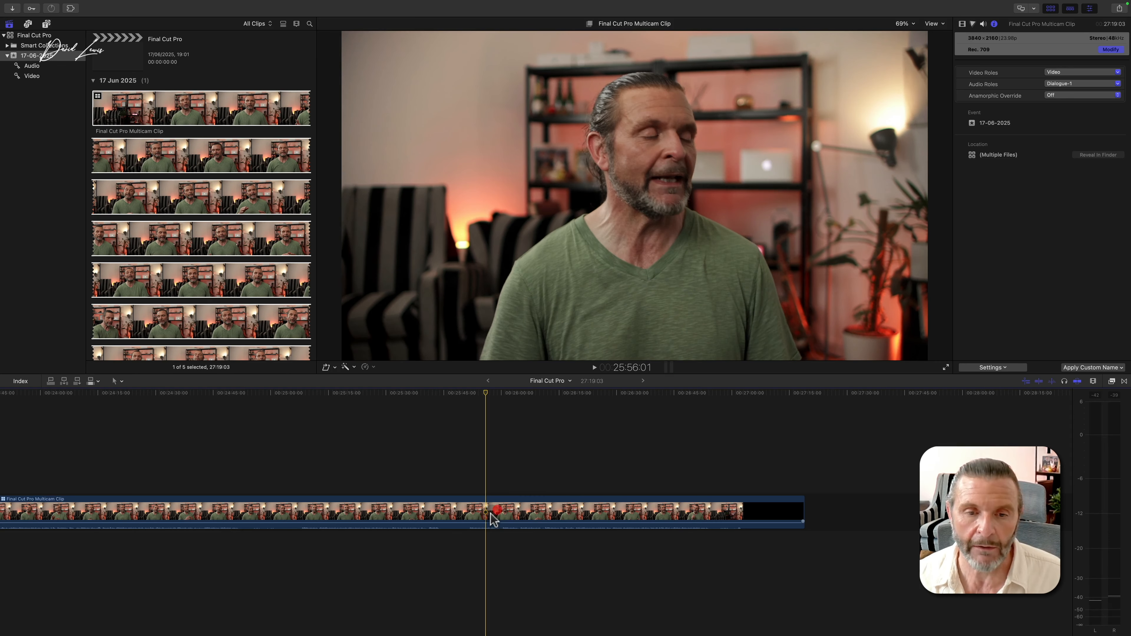
right_click(494, 517)
mouse_move(535, 418)
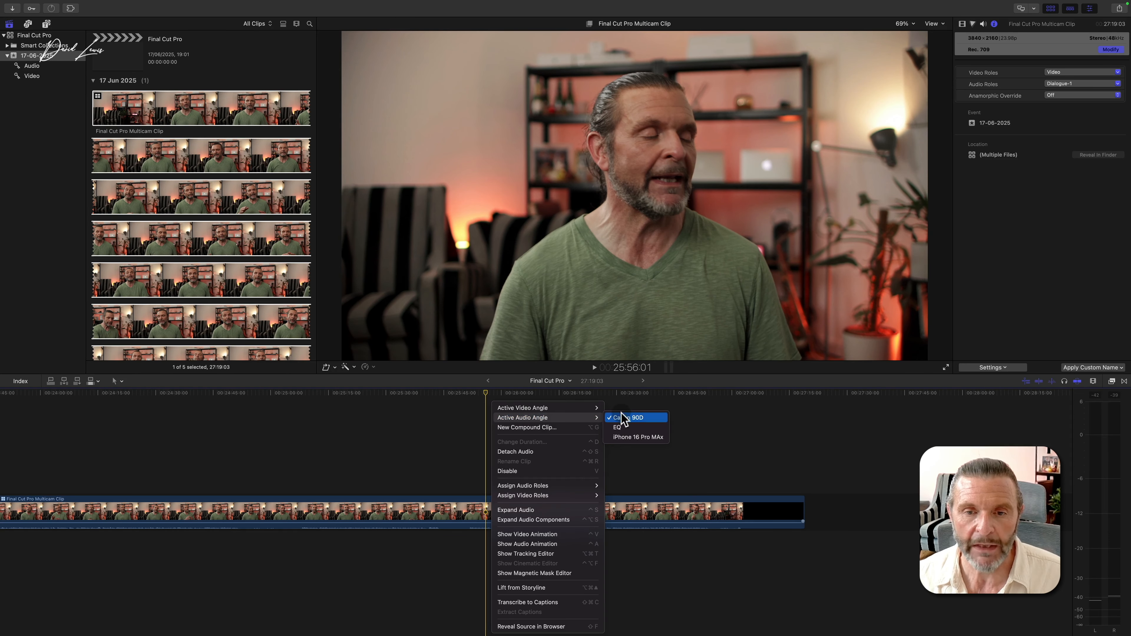
click(656, 426)
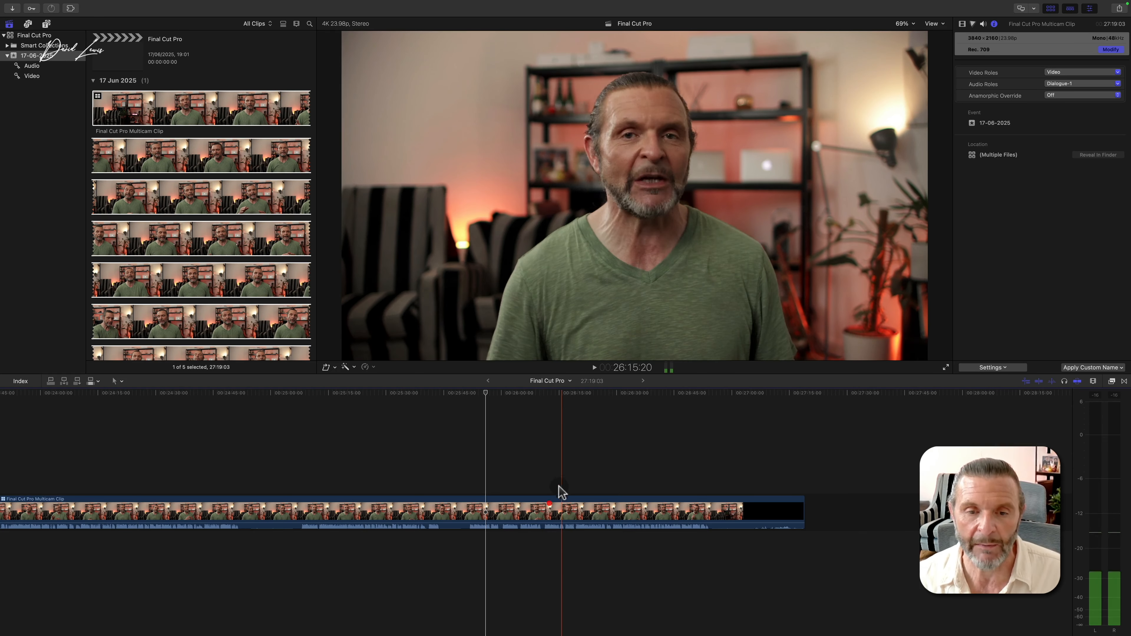
click(551, 508)
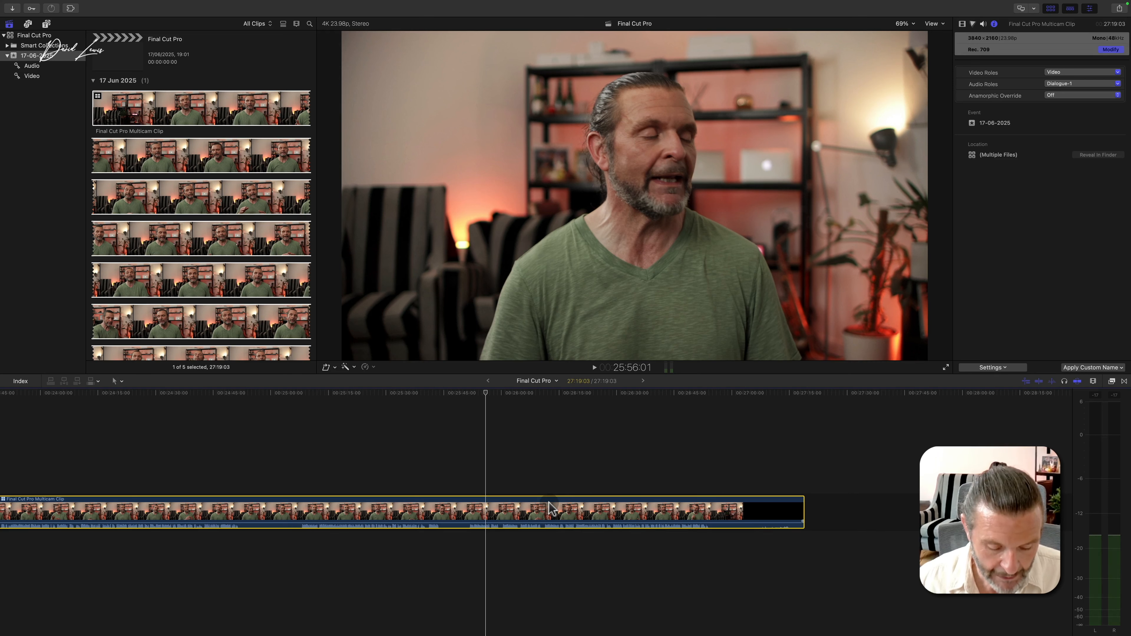
key(ctrl+alt+2)
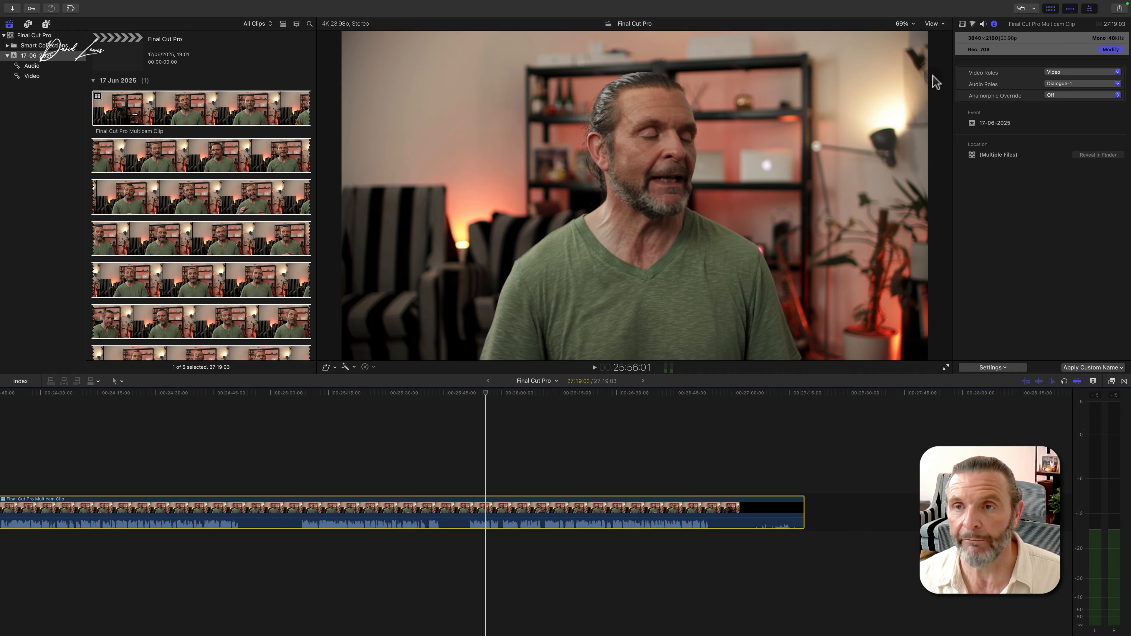
Turn on Voice Isolation at 75% for the multicam clip's audio, leaving Loudness off.
click(983, 23)
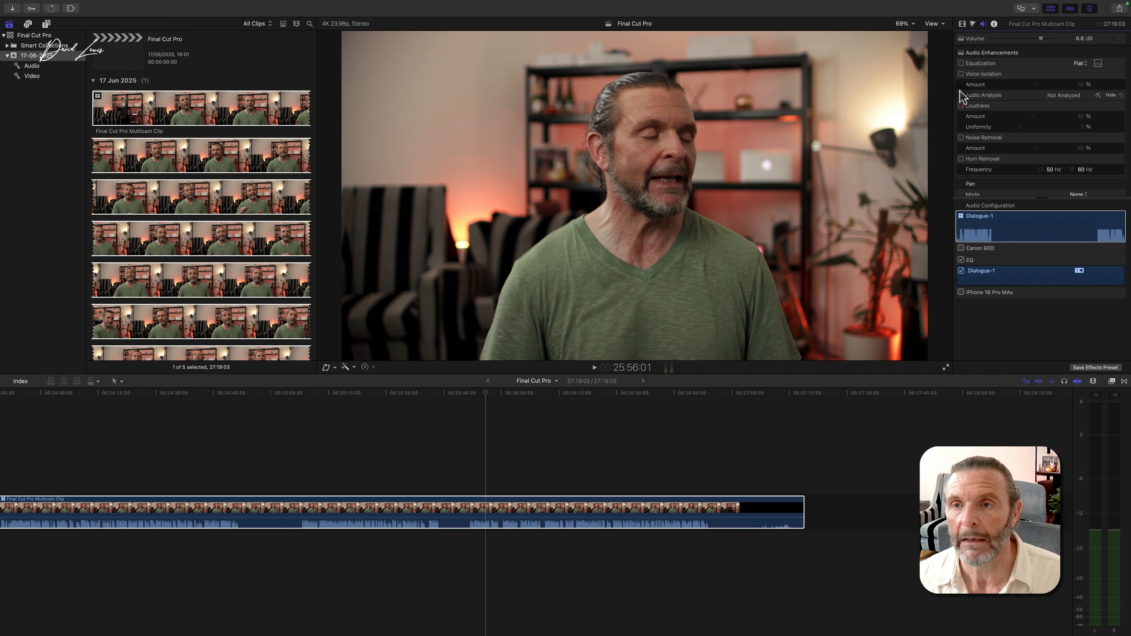
click(961, 106)
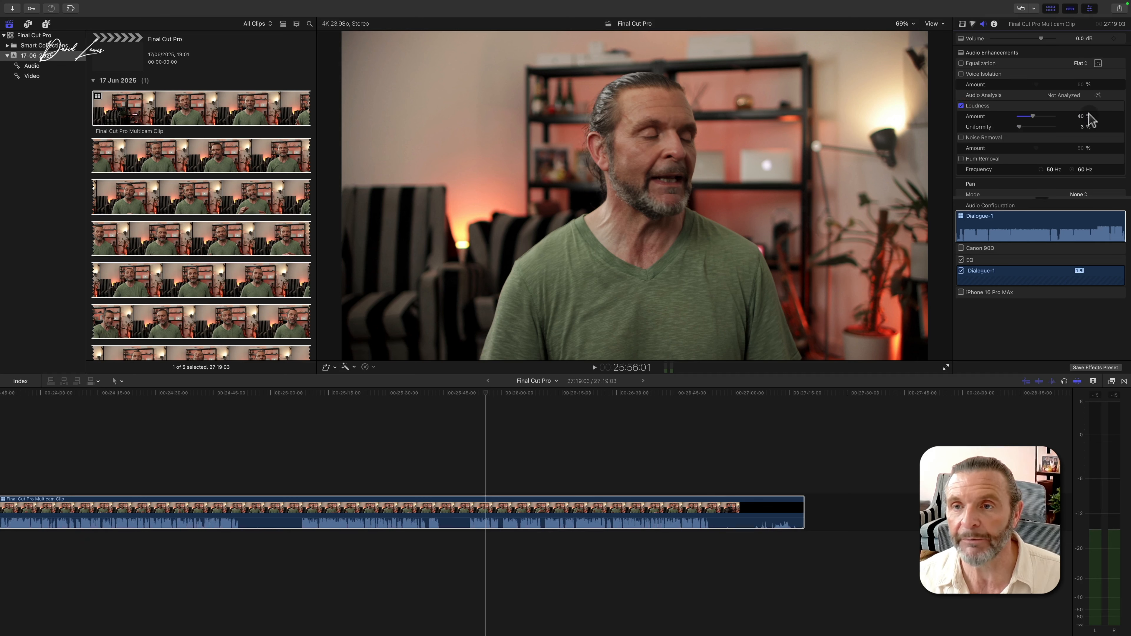
click(961, 105)
click(961, 74)
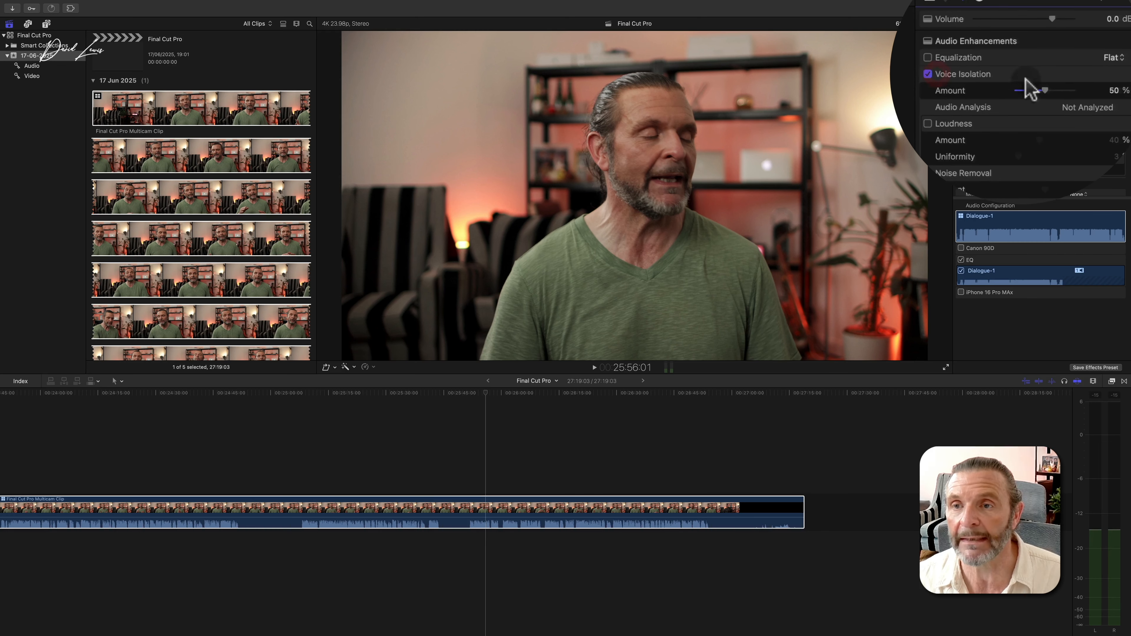
click(1116, 91)
text(75)
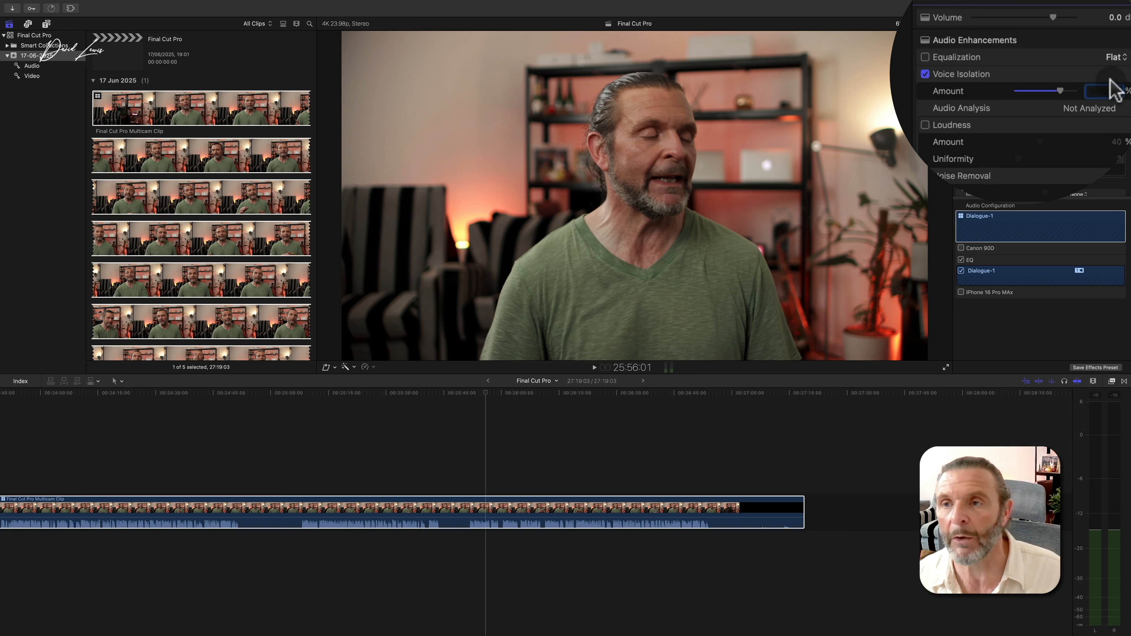
Set the multicam clip's volume to 5 dB and play it briefly from the playhead.
click(1116, 18)
text(5)
key(Return)
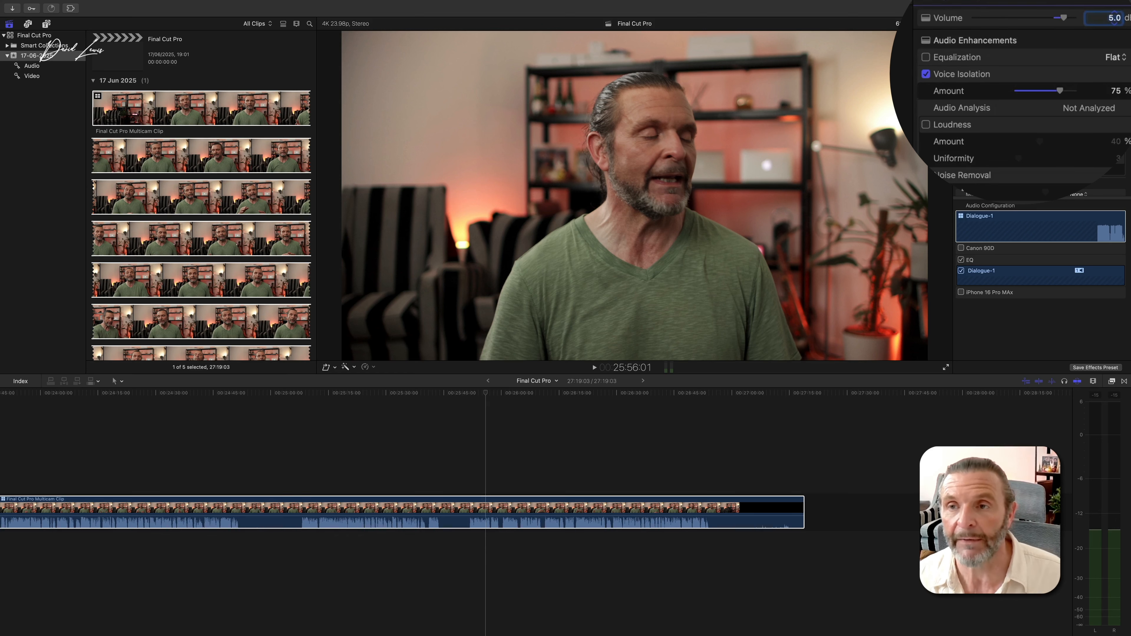
click(486, 392)
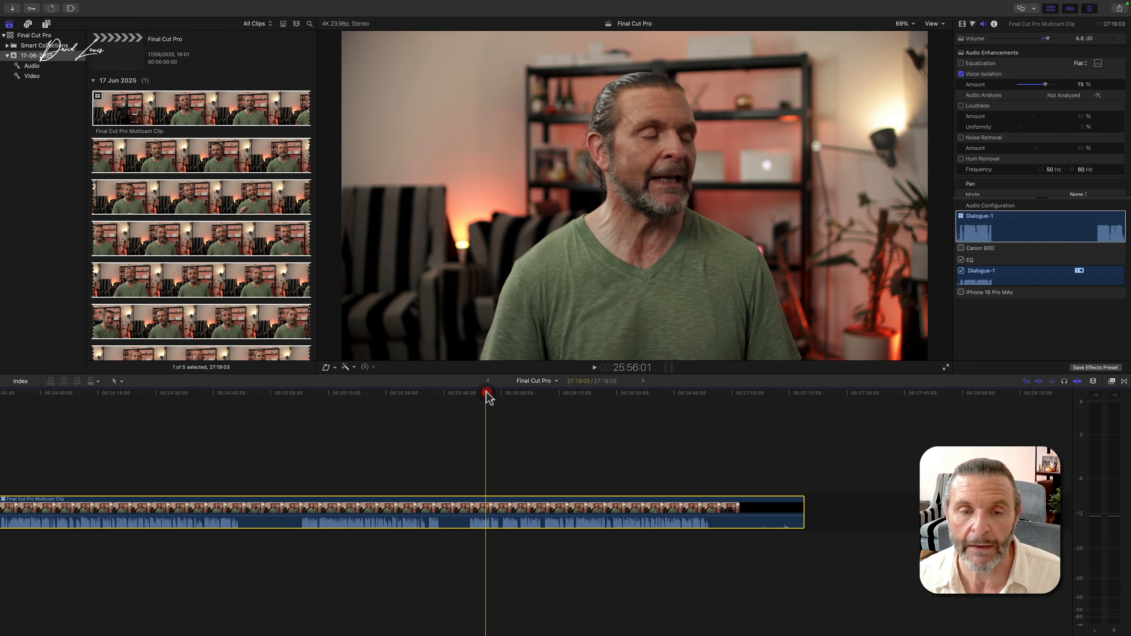
key(space)
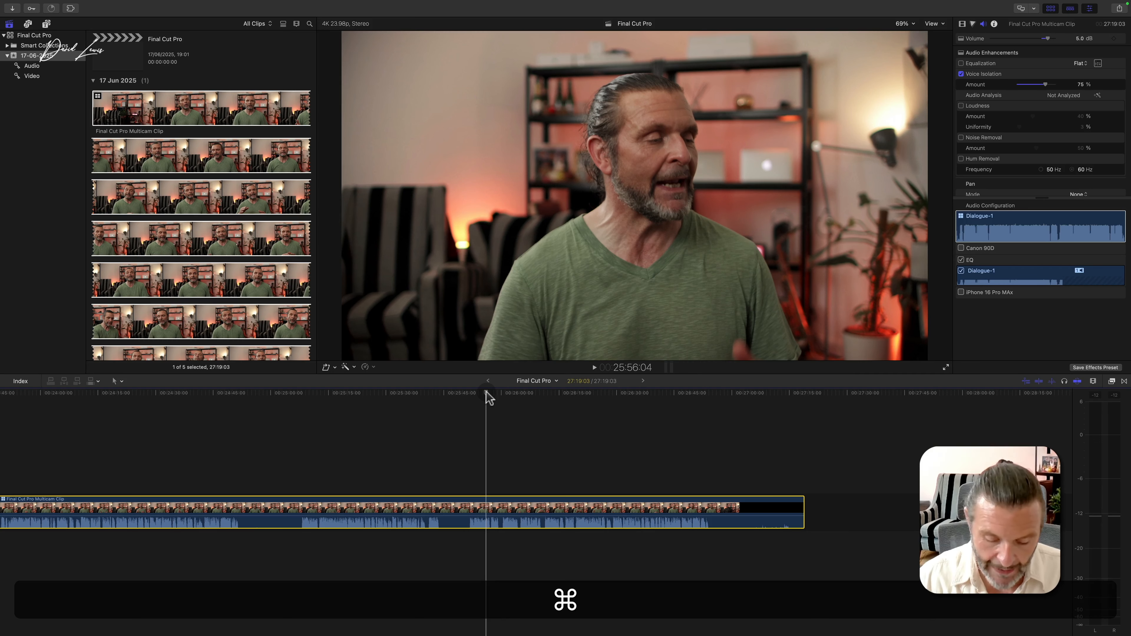
Display the video scopes and check the vectorscope's skin tone indicator option.
key(super+7)
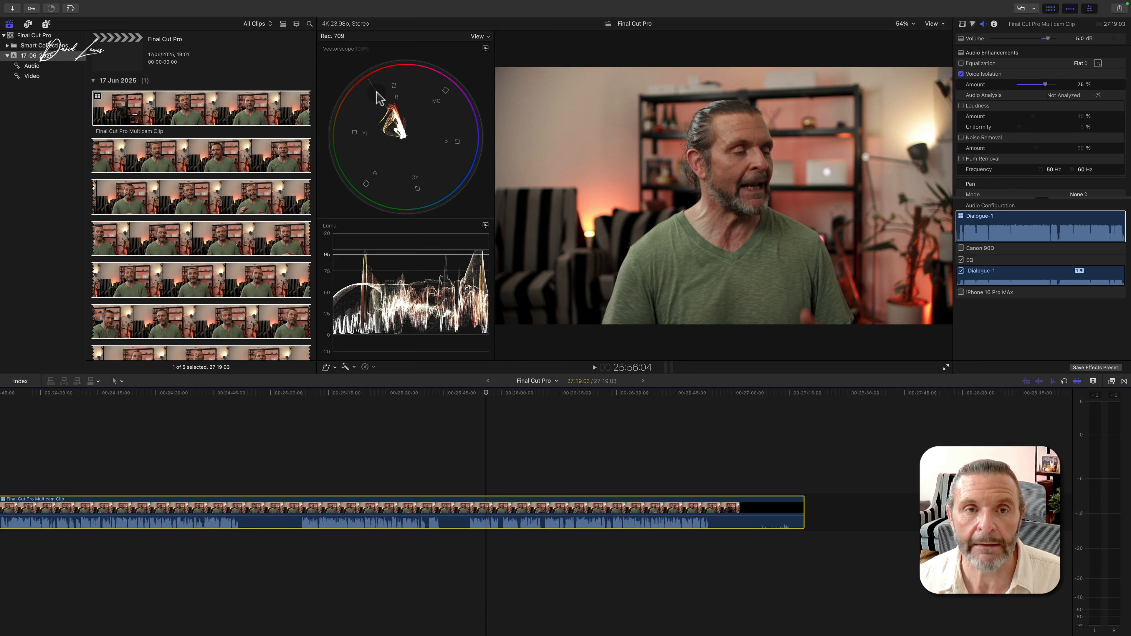
click(485, 48)
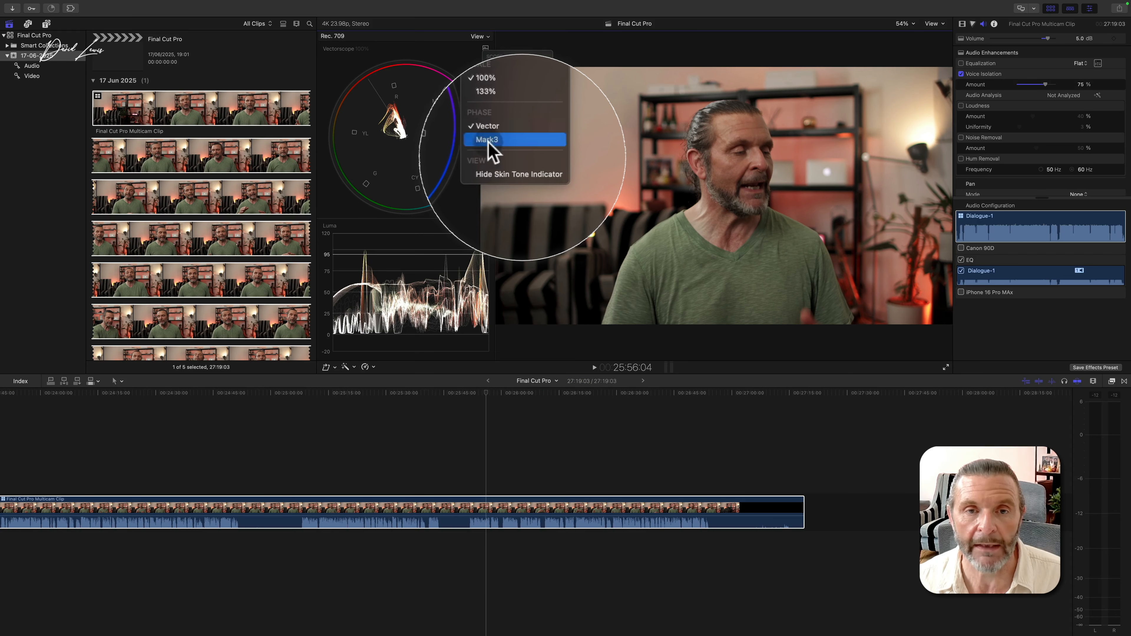
click(509, 175)
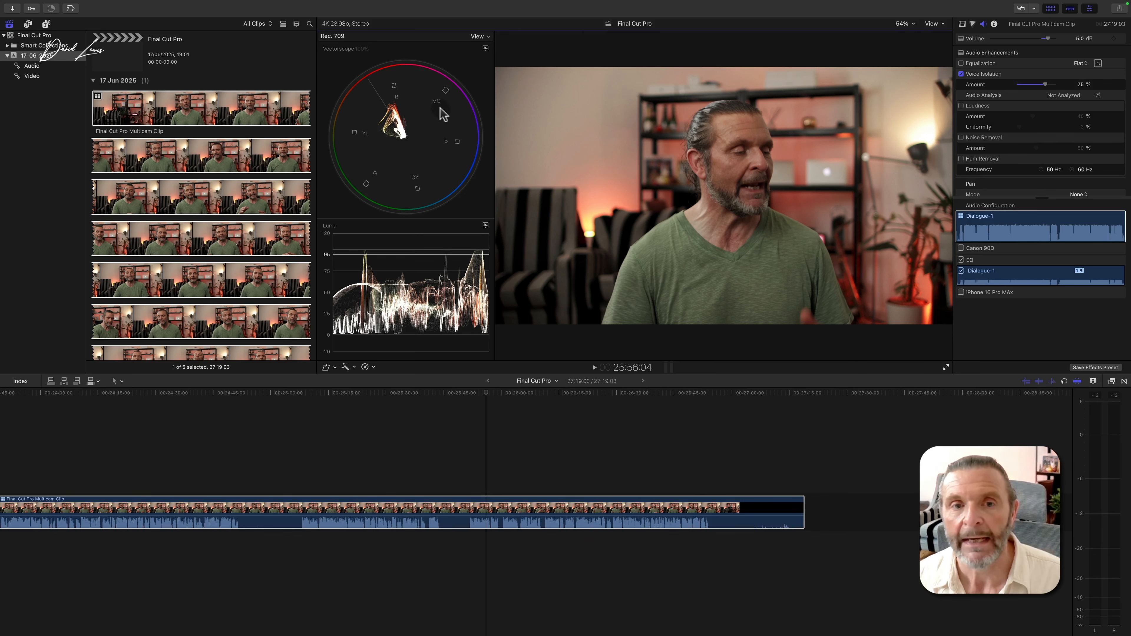
Crop the clip to a small forehead area (Left 1932, Right 1652, Top 401, Bottom 1709 px) for a skin tone check, and turn Crop off.
click(963, 25)
drag(1019, 171, 1050, 204)
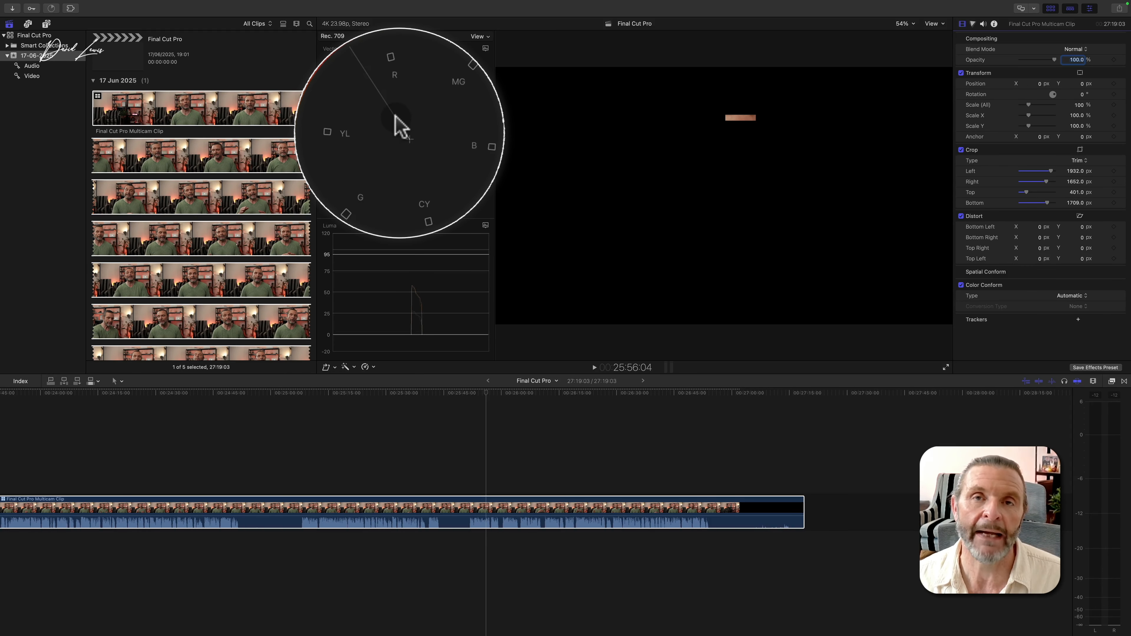
click(961, 150)
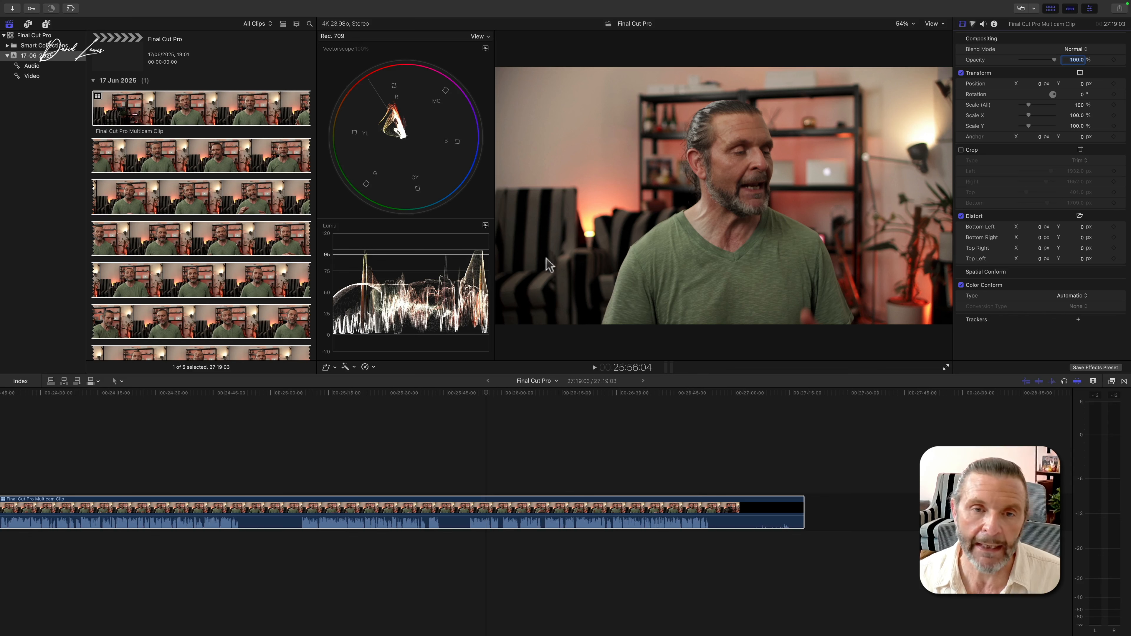
Show the multicam clip's Color Wheels correction and hide the video scopes.
click(974, 25)
click(1117, 162)
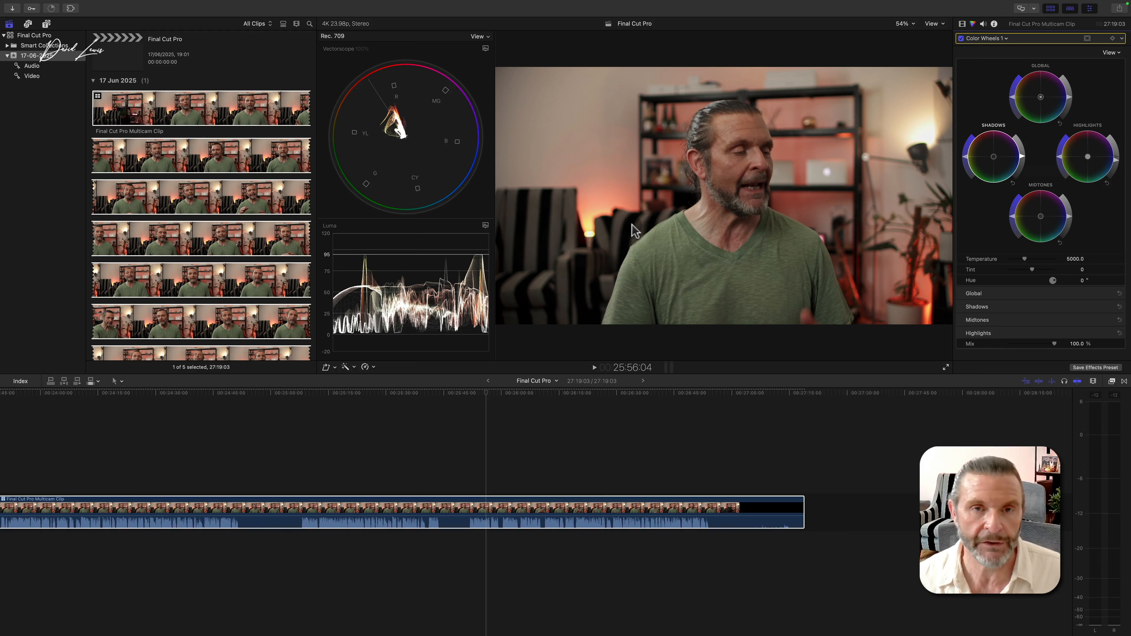
key(super+7)
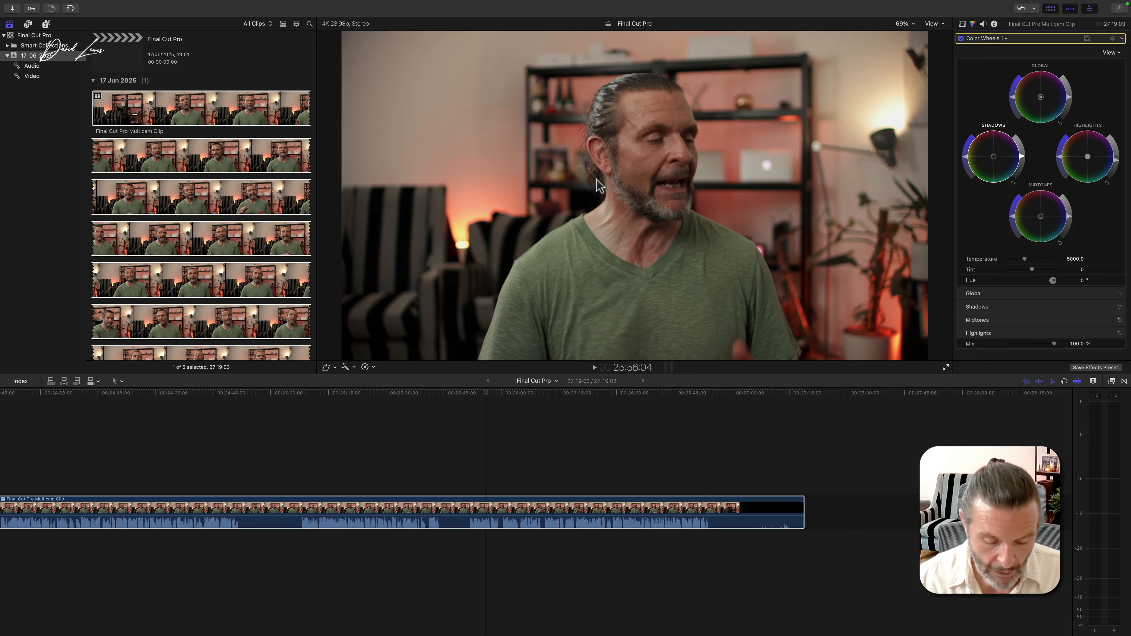
Save the frame at 25:56:04 in the comparison viewer and make both viewers the same size.
key(ctrl+super+6)
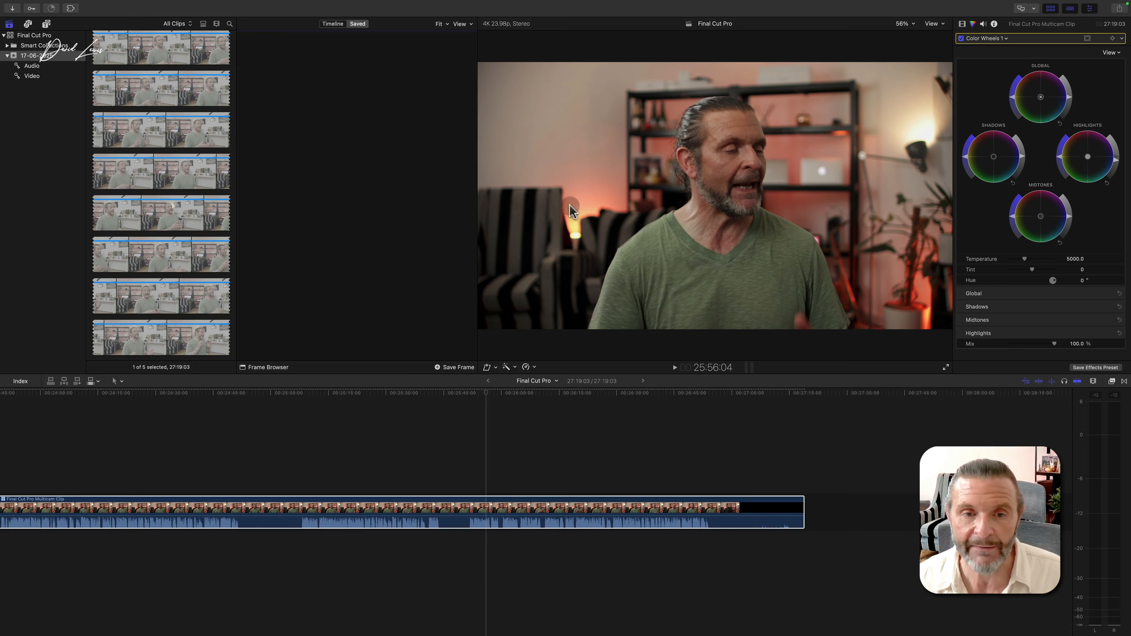
click(437, 368)
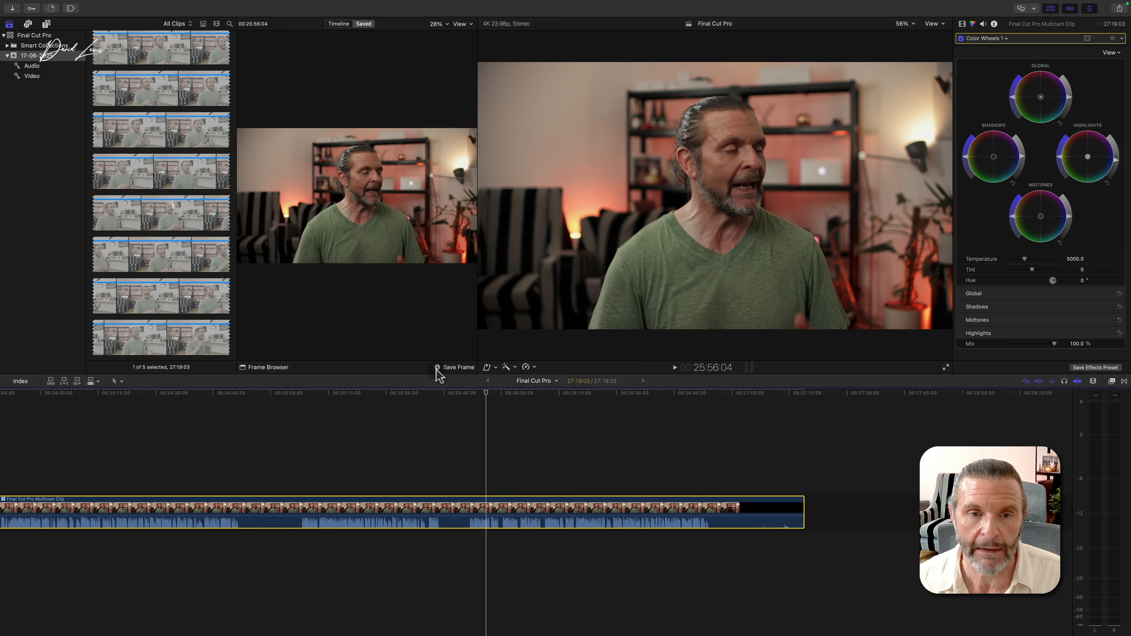
drag(478, 23, 594, 26)
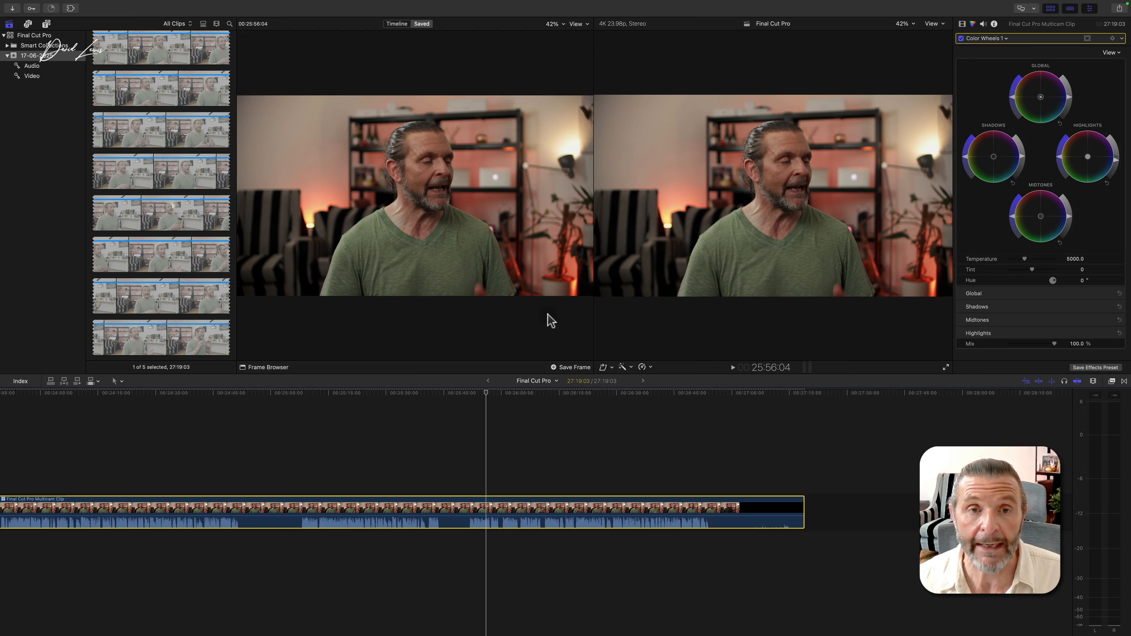
Switch the multicam clip to the ungraded office camera angle and scale it to 124%.
click(504, 508)
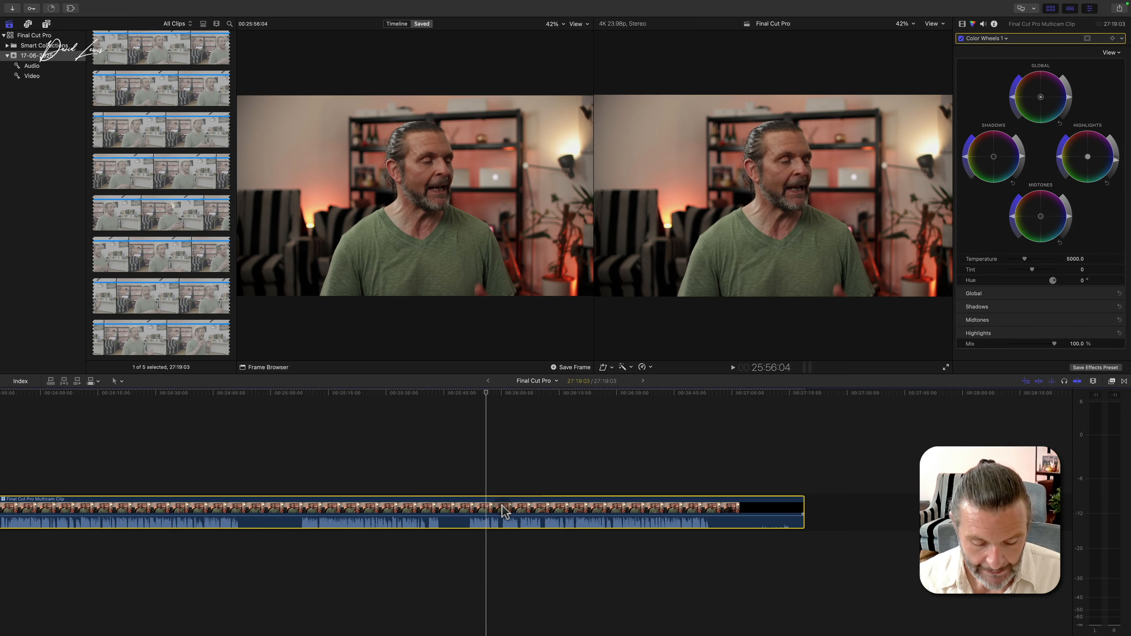
key(shift+super+Left)
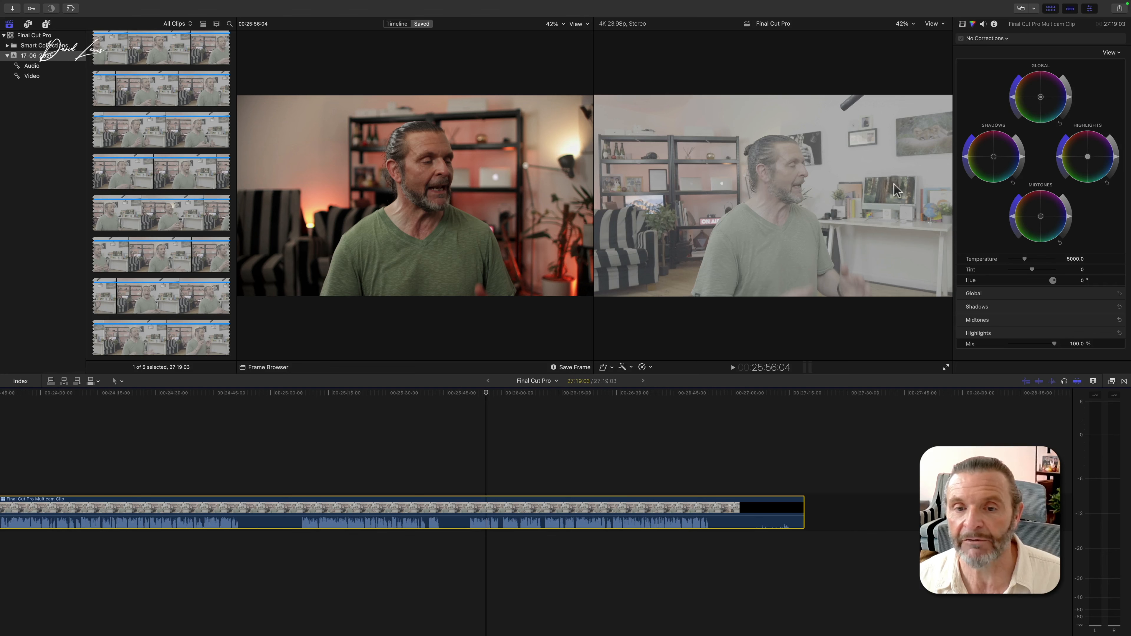
click(962, 24)
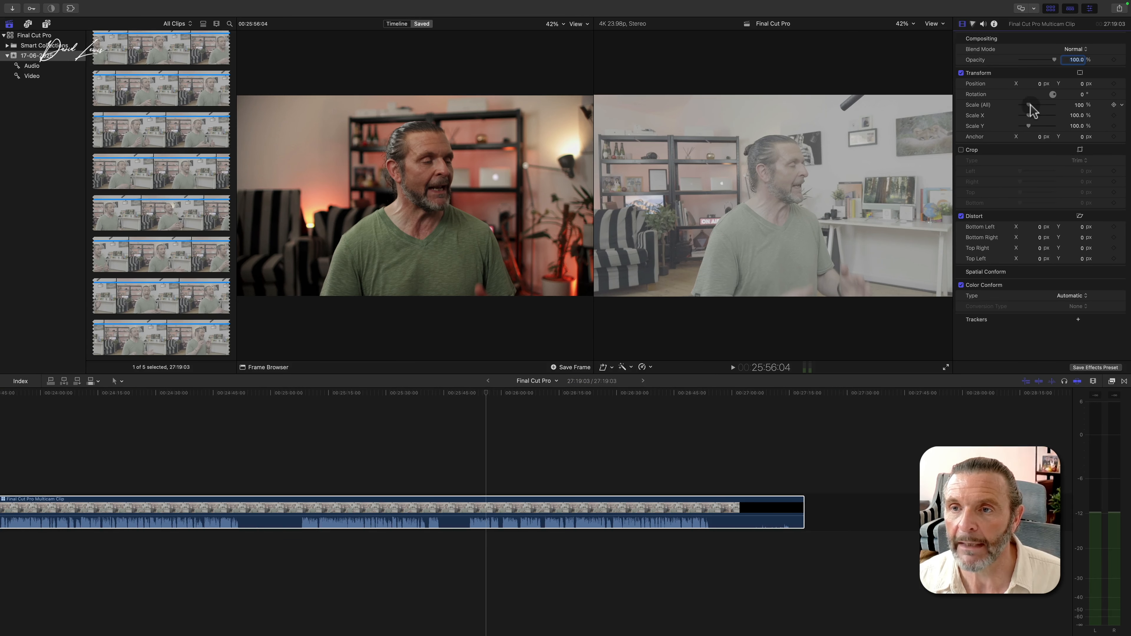
drag(1029, 104, 1032, 104)
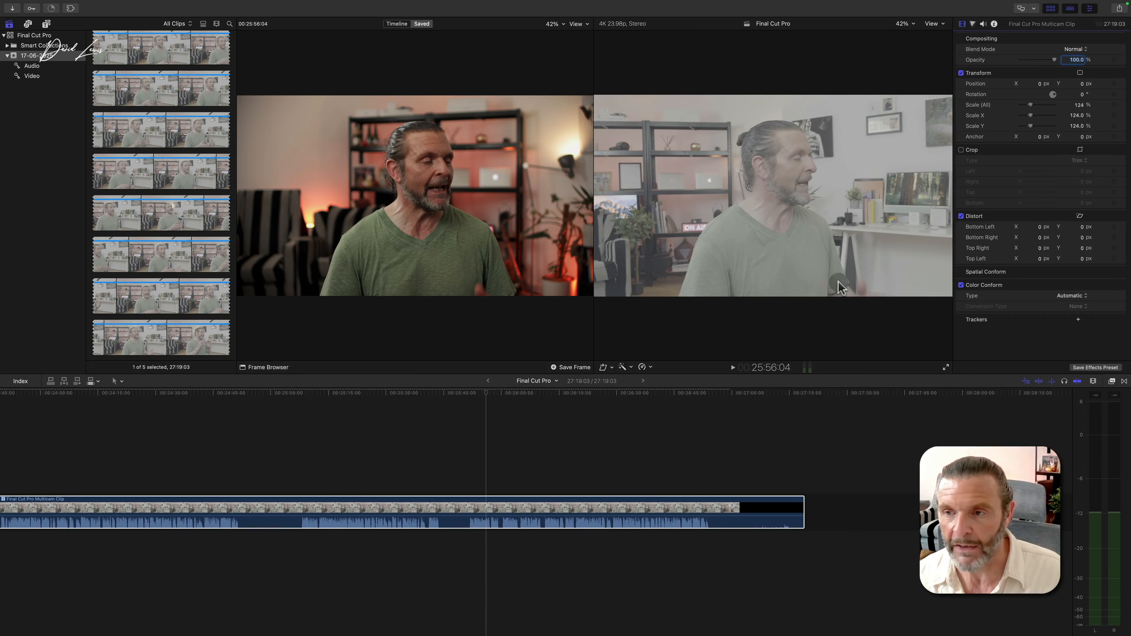
Apply the saved effects preset with the Stalman - Apple Log to Rec709 LUT and 123% scale to the multicam clip.
click(1111, 381)
scroll(1009, 510, down, 10)
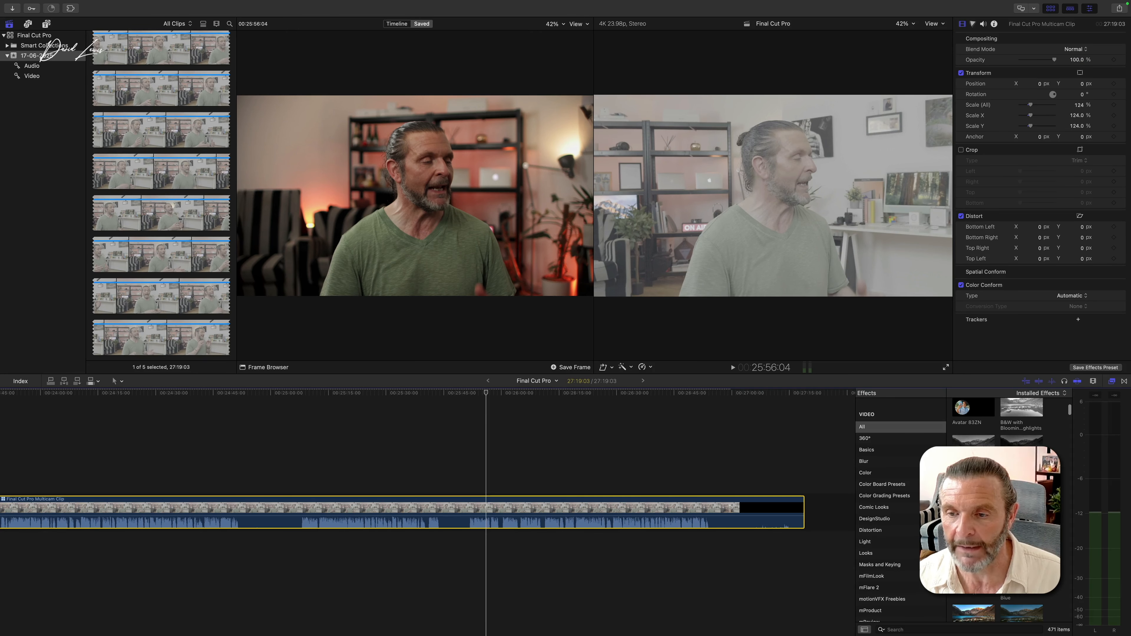
drag(974, 532, 594, 517)
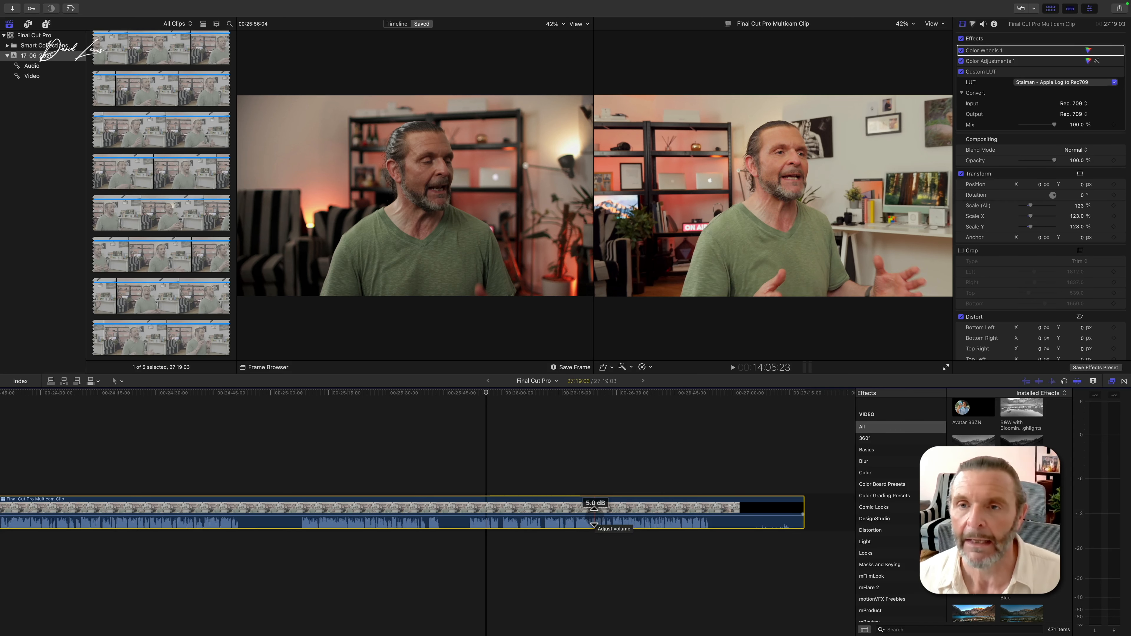
Review the clip's color corrections and set Black Point to -29 and Exposure to -3 in Color Adjustments.
click(973, 24)
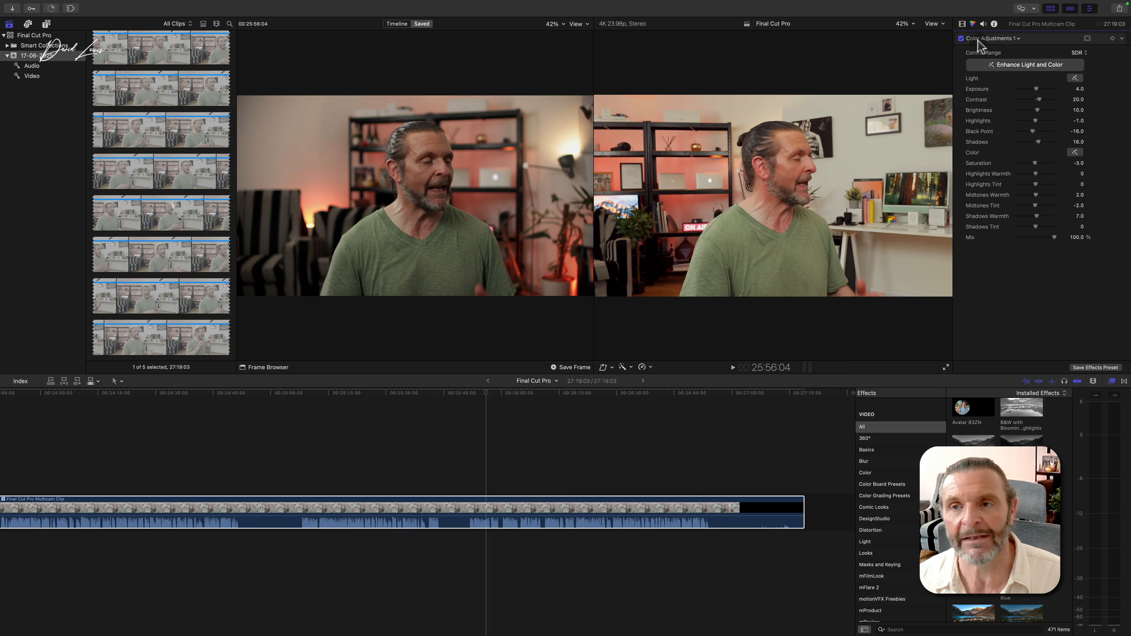
click(964, 25)
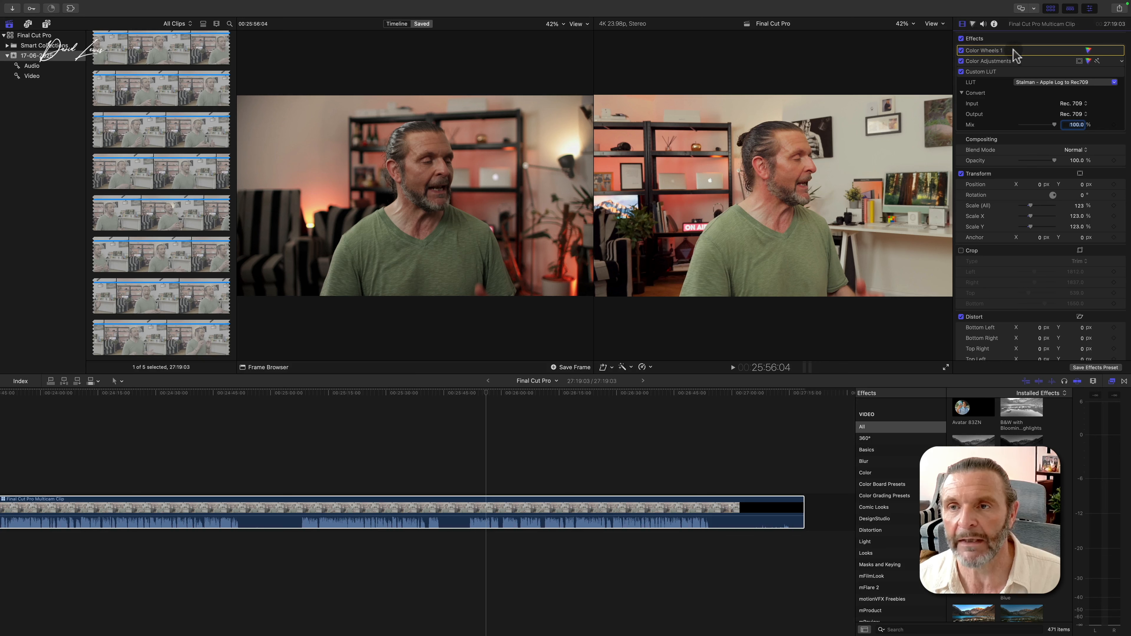
click(1088, 49)
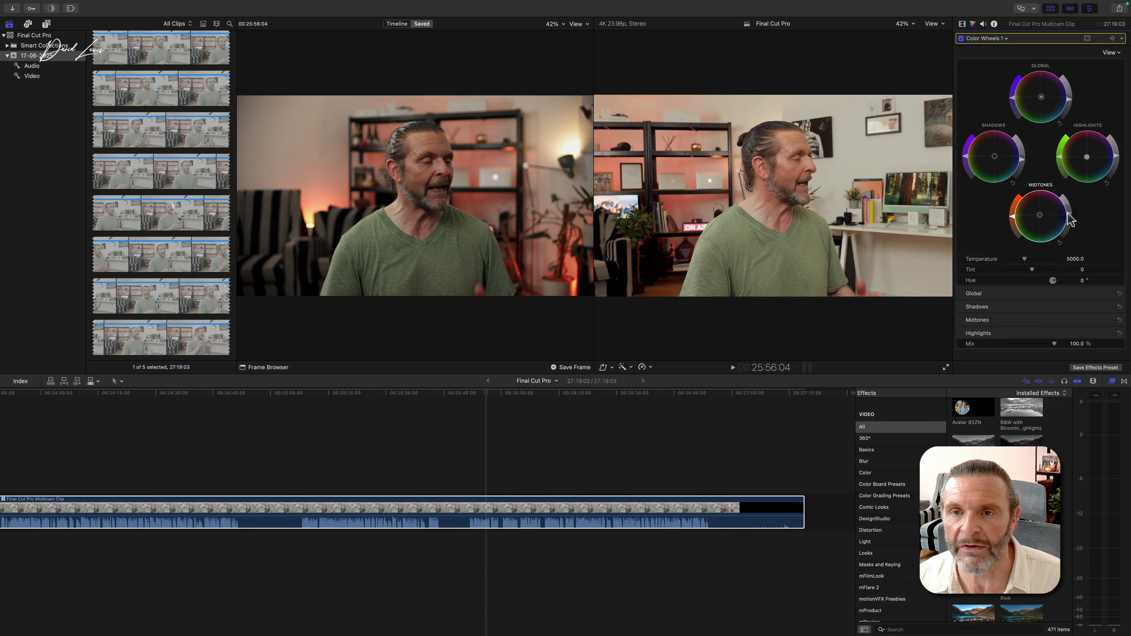
click(965, 25)
click(1087, 61)
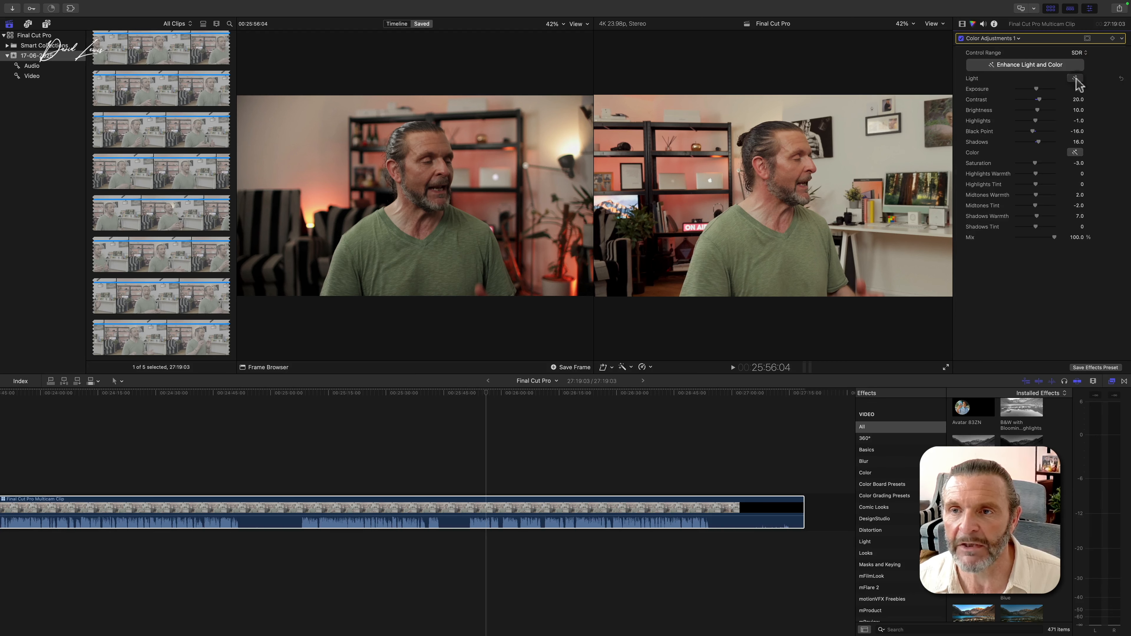
drag(1033, 130, 1029, 131)
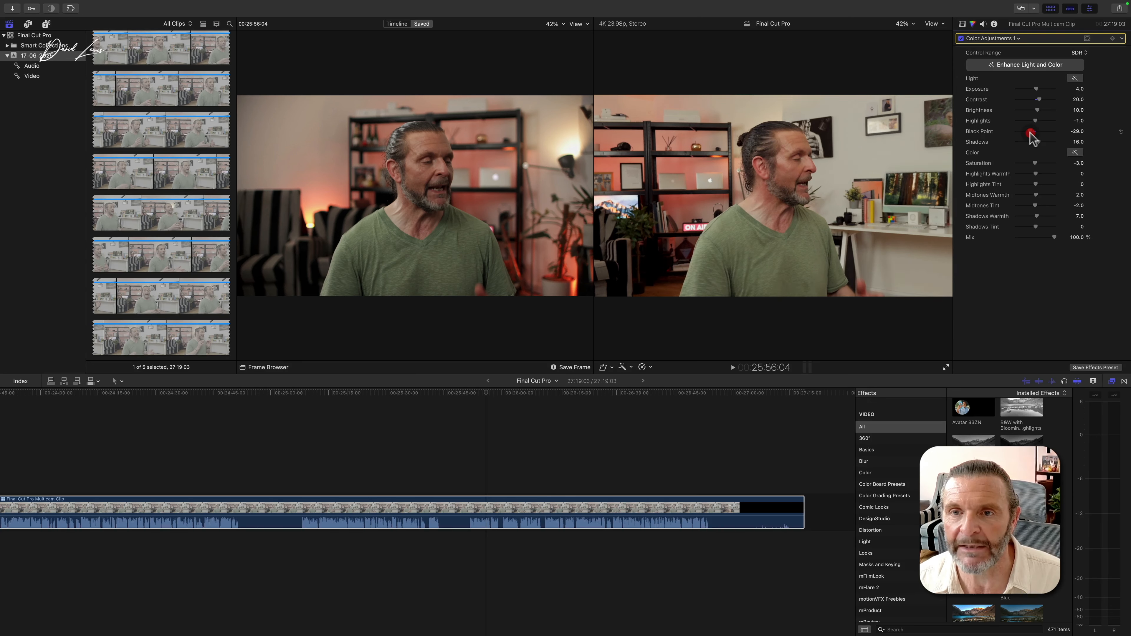
drag(1036, 88, 1035, 89)
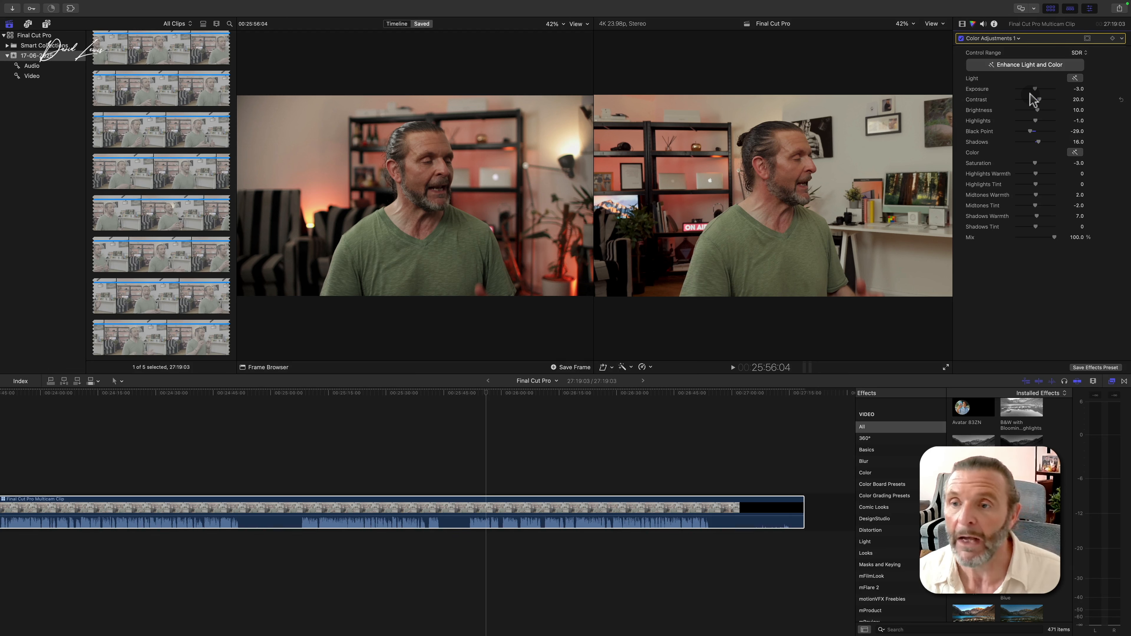
Examine the options for saving the clip's effects as a video effects preset, and dismiss them without saving.
click(963, 24)
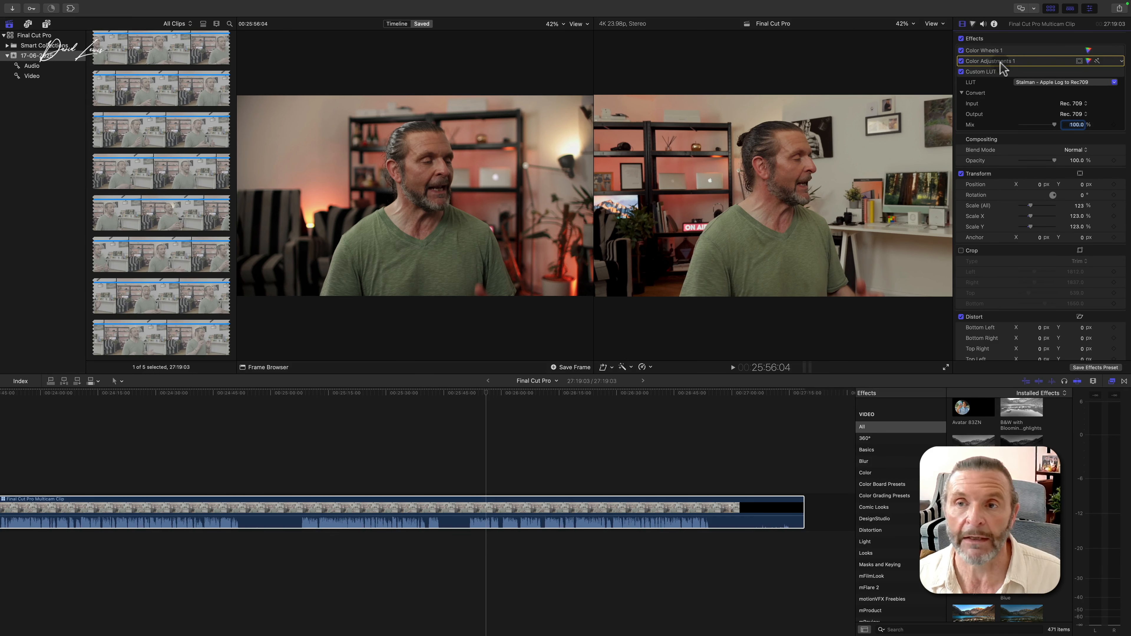
click(1088, 368)
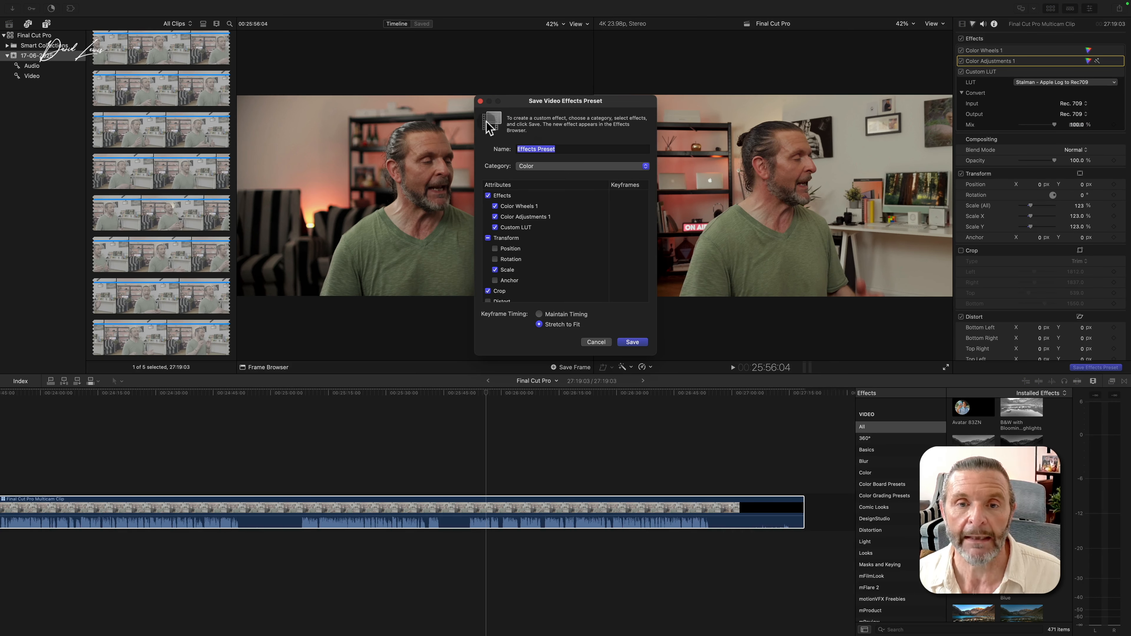
click(481, 105)
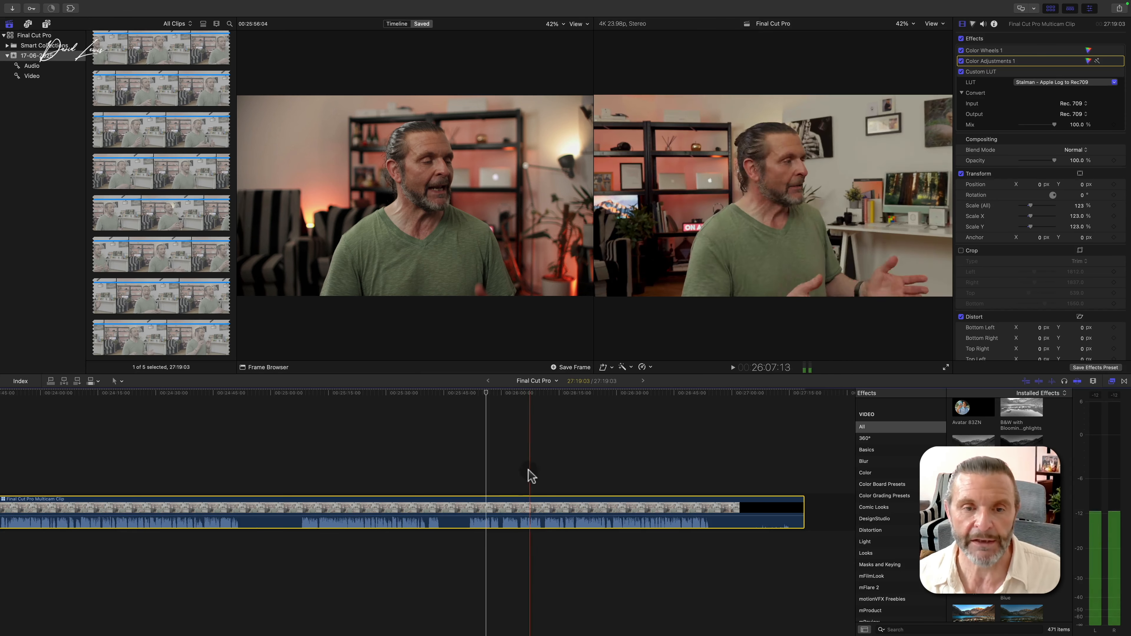
Trim the end of the multicam clip back to 26:55:01.
click(712, 417)
drag(805, 508, 713, 510)
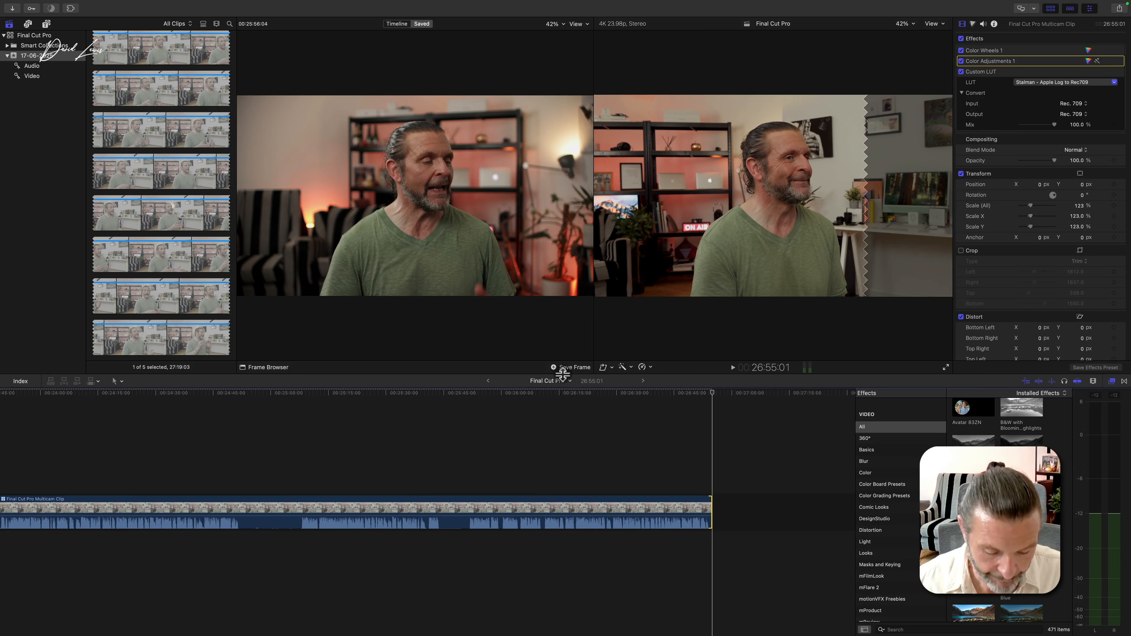
Close the comparison viewer and switch the multicam clip back to the front-facing camera angle.
key(ctrl+super+6)
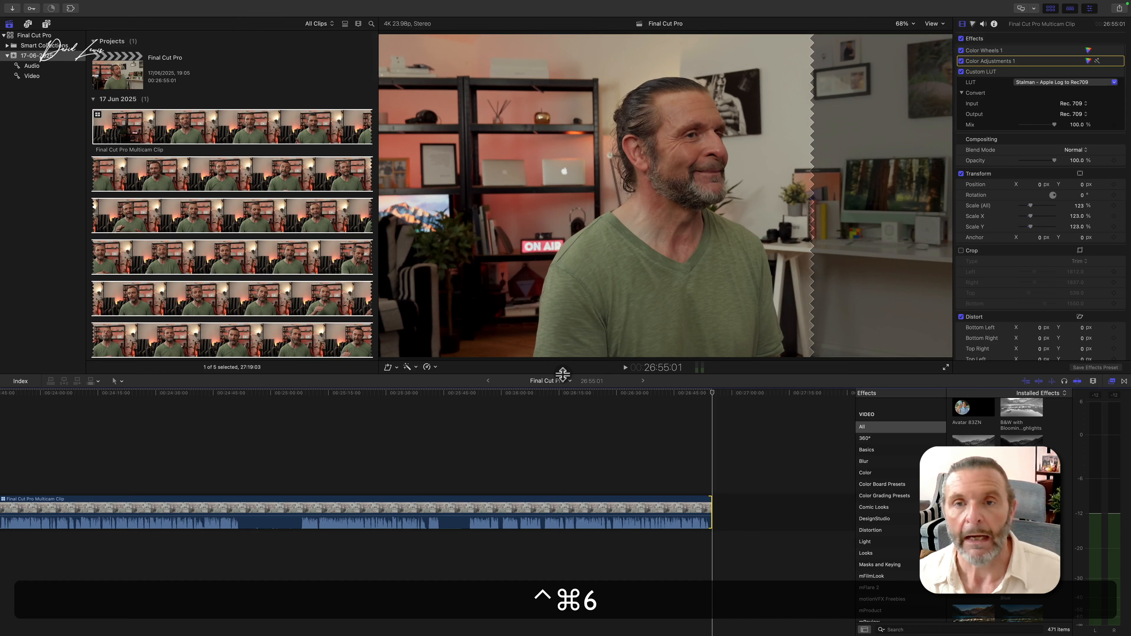
key(shift+super+Right)
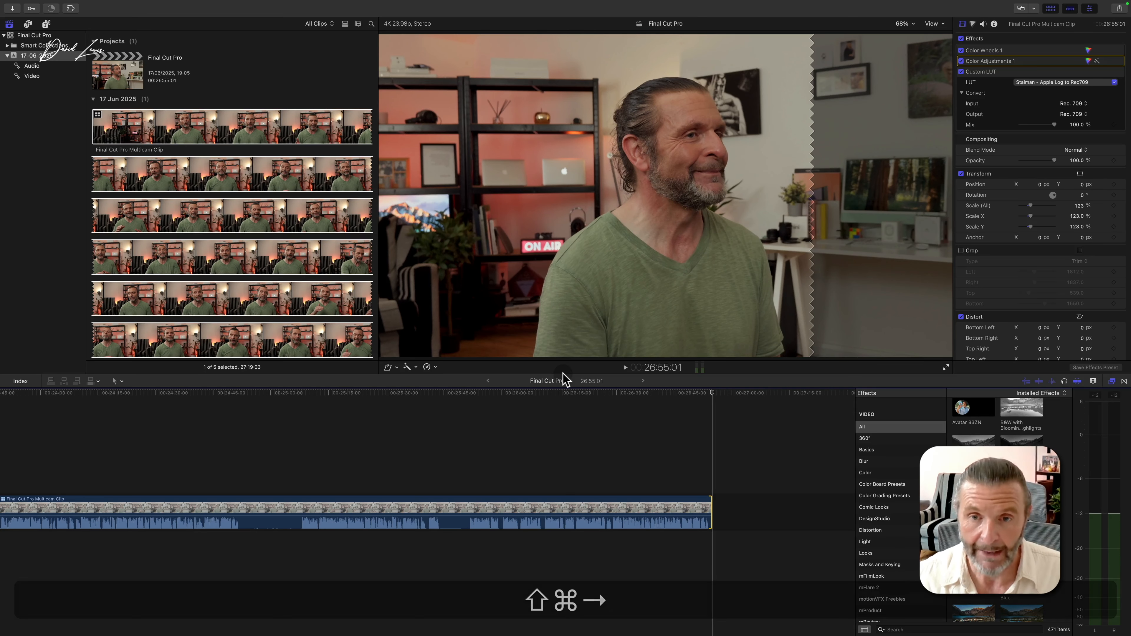
click(653, 517)
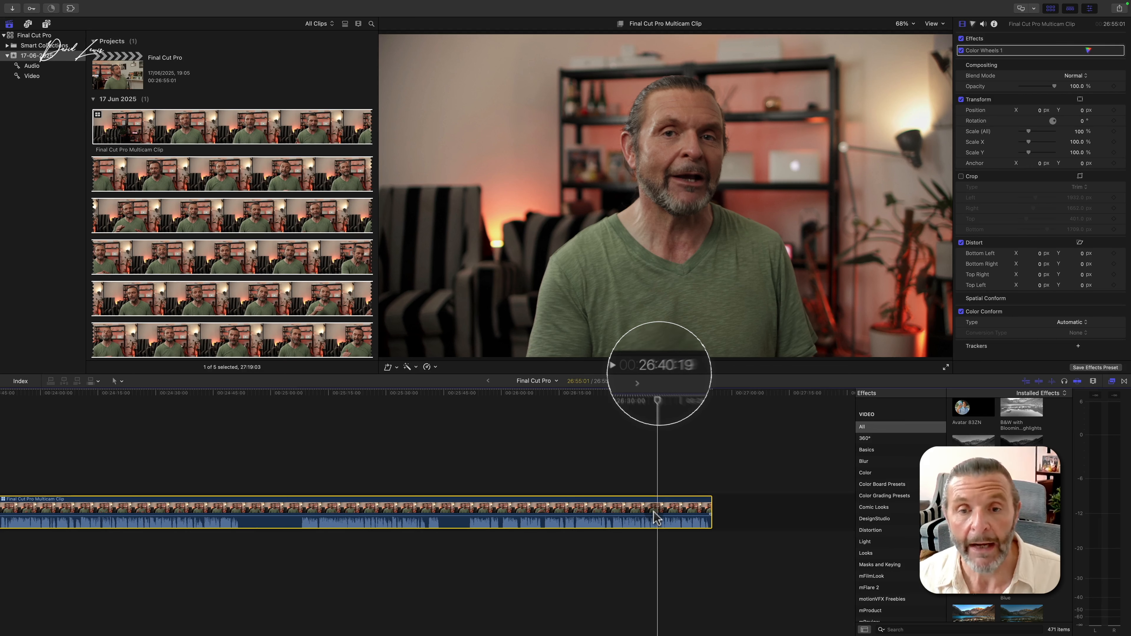
Return to the start of the project, cut the clip at 1:16:14 and delete the opening section before it.
click(652, 368)
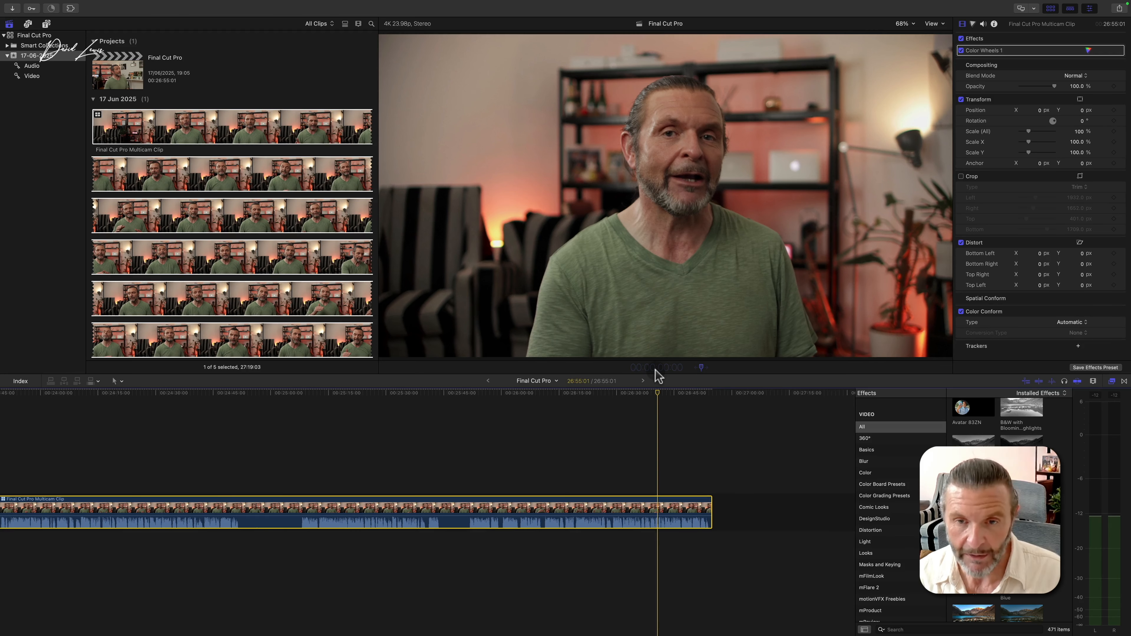
text(0)
key(Return)
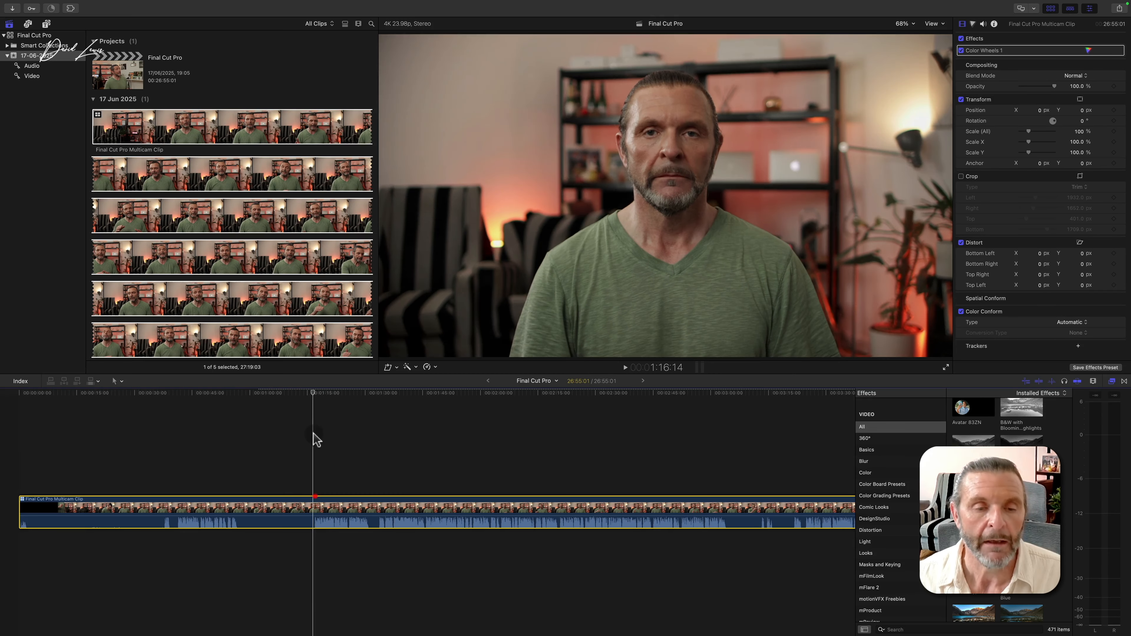
click(314, 506)
key(super+b)
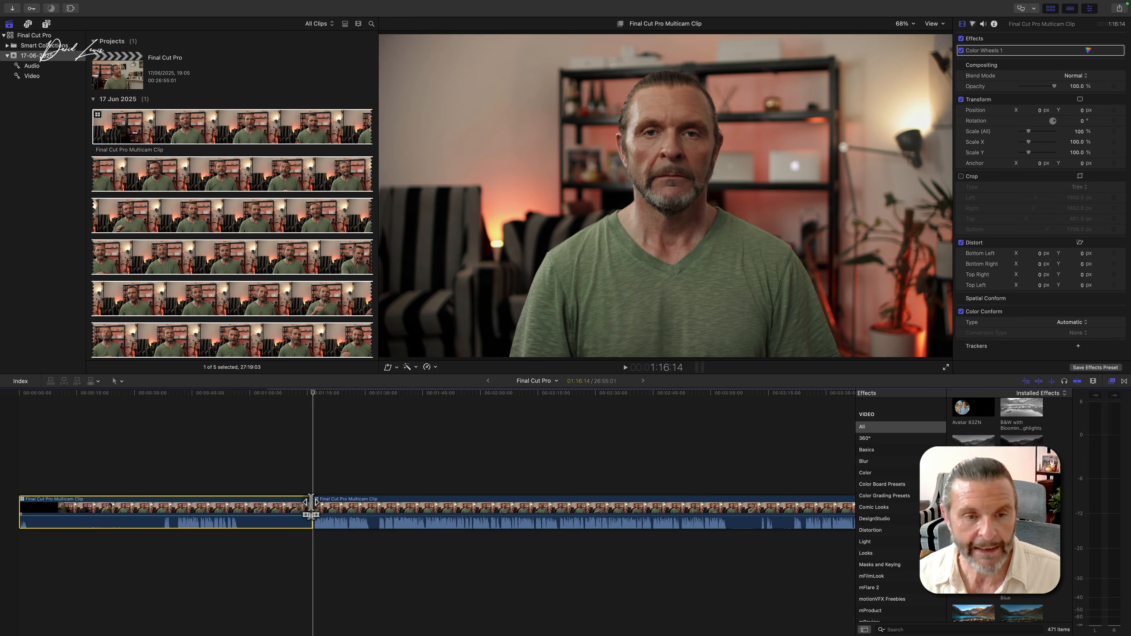
key(Delete)
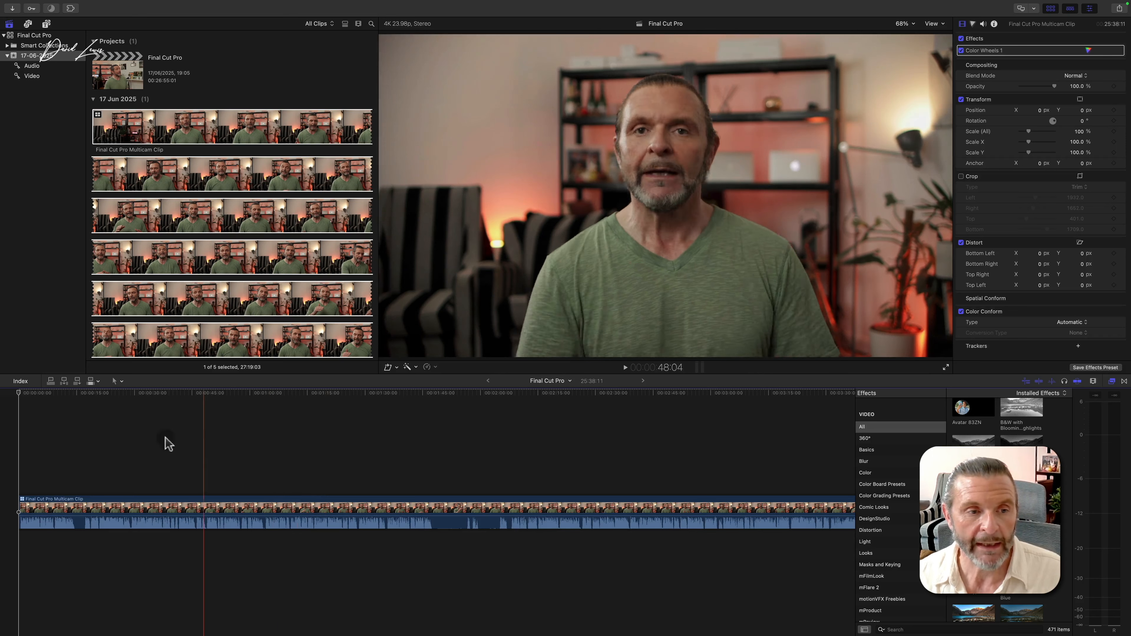
Cut out and delete the pause between 1:48:21 and 2:04:23 in the multicam clip.
click(499, 431)
click(501, 507)
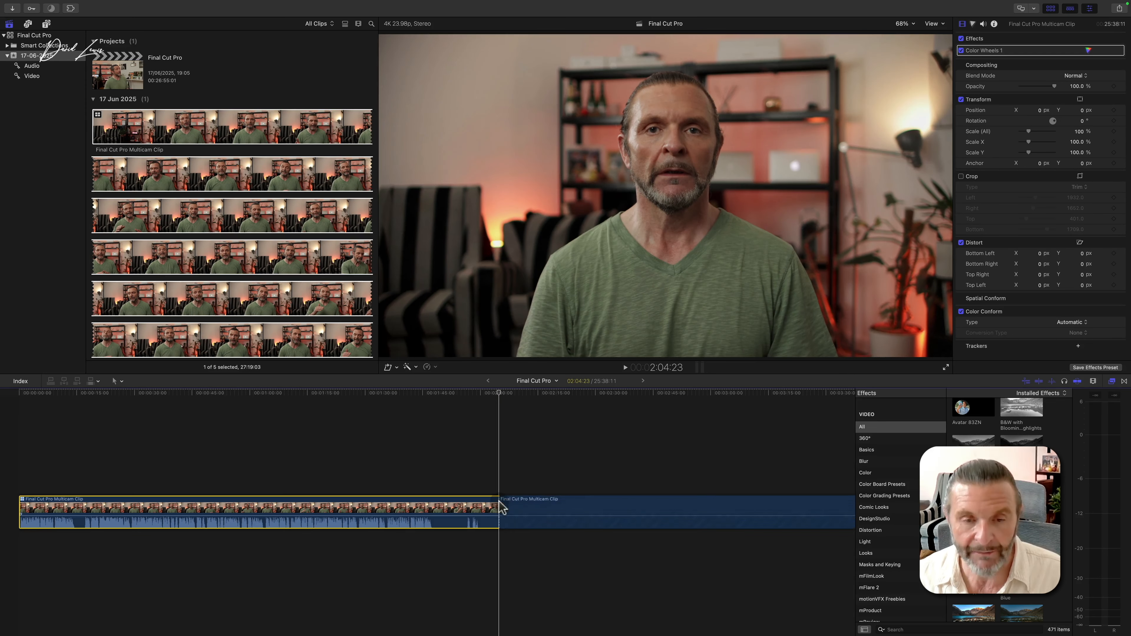
key(super+b)
key(super+b)
click(459, 506)
key(Delete)
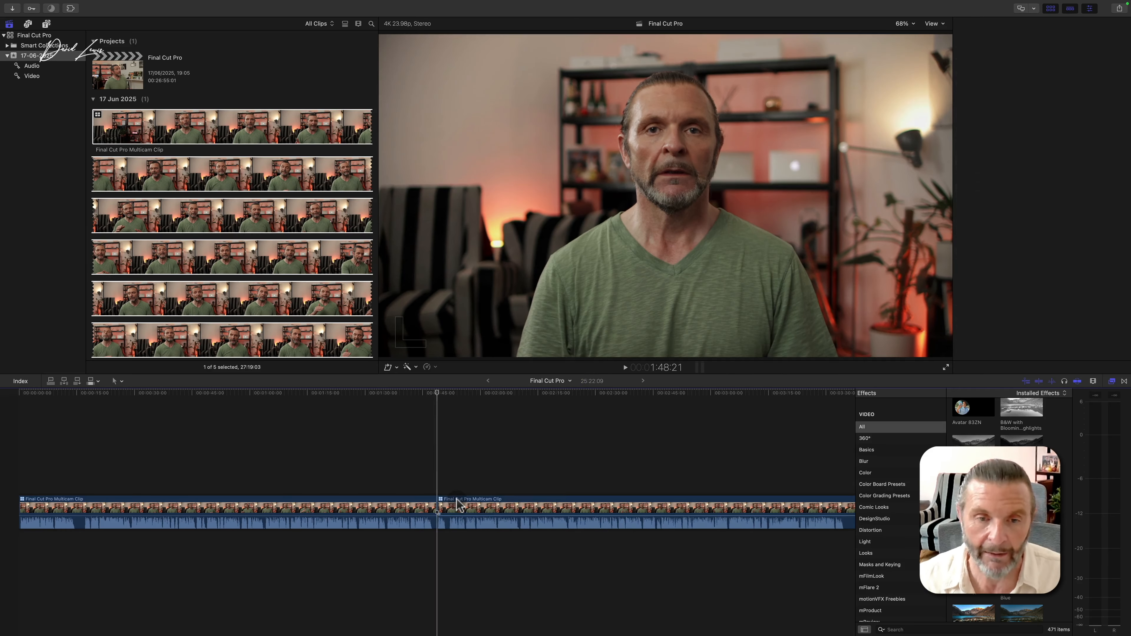
Hide the effects browser, then cut out and delete the section between 14:41:01 and 15:18:00 in the multicam clip.
click(1112, 382)
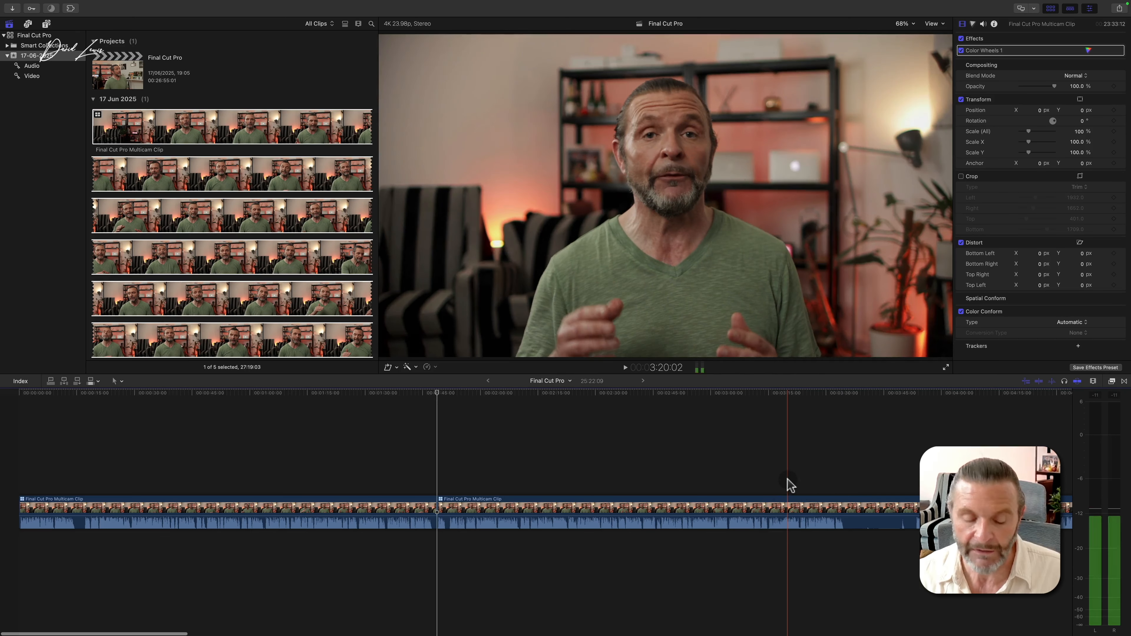
key(shift+z)
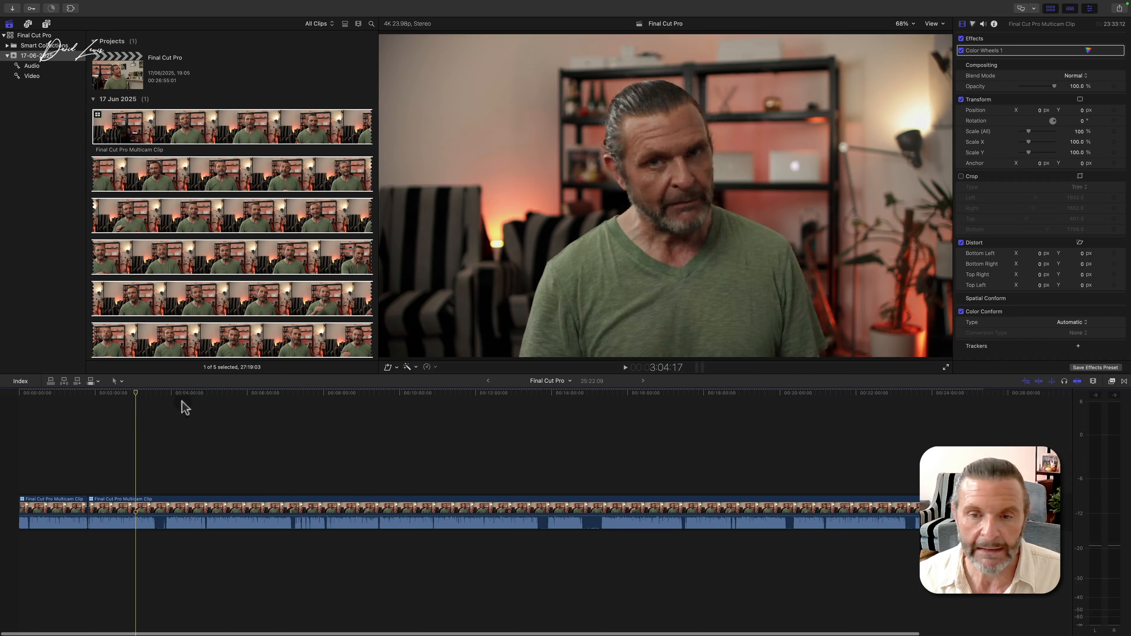
click(598, 427)
click(601, 423)
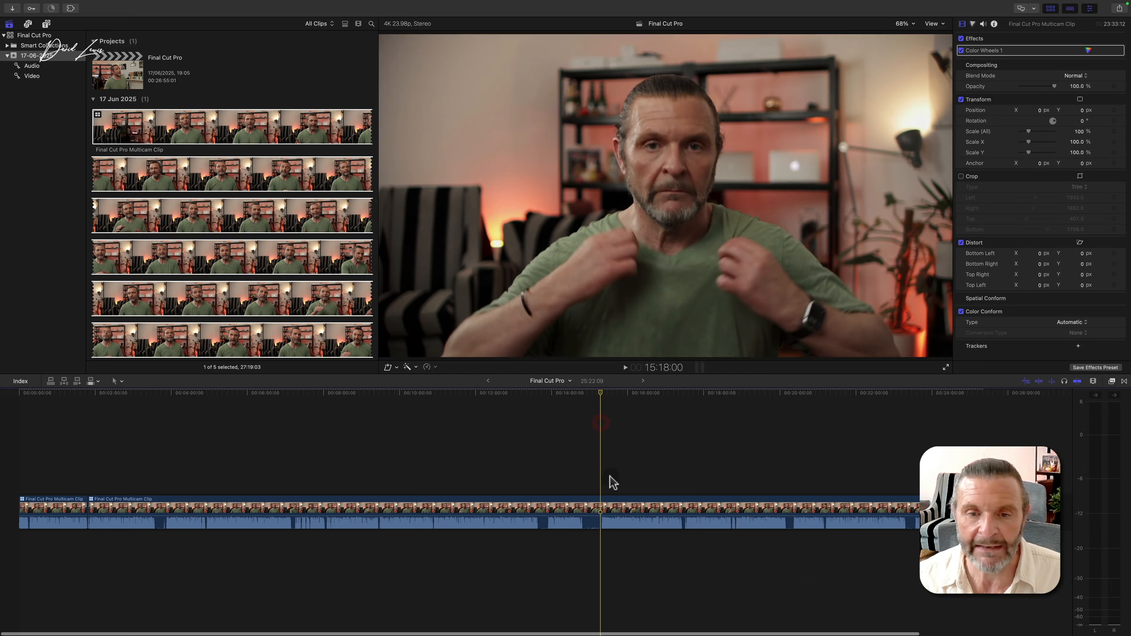
click(600, 497)
key(super+b)
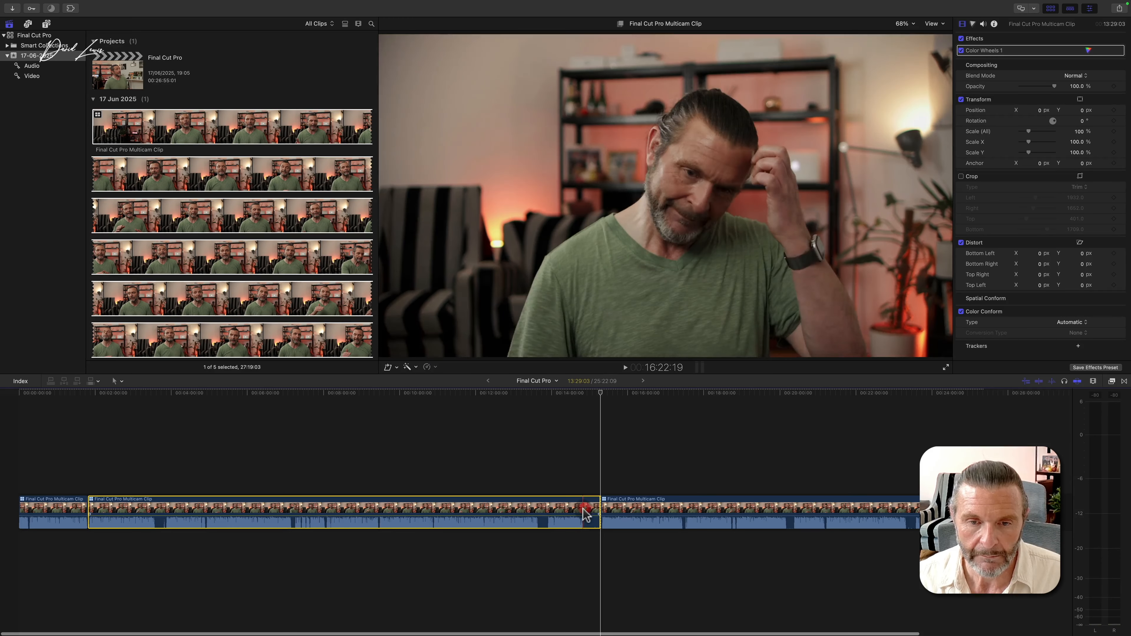
drag(588, 401, 584, 406)
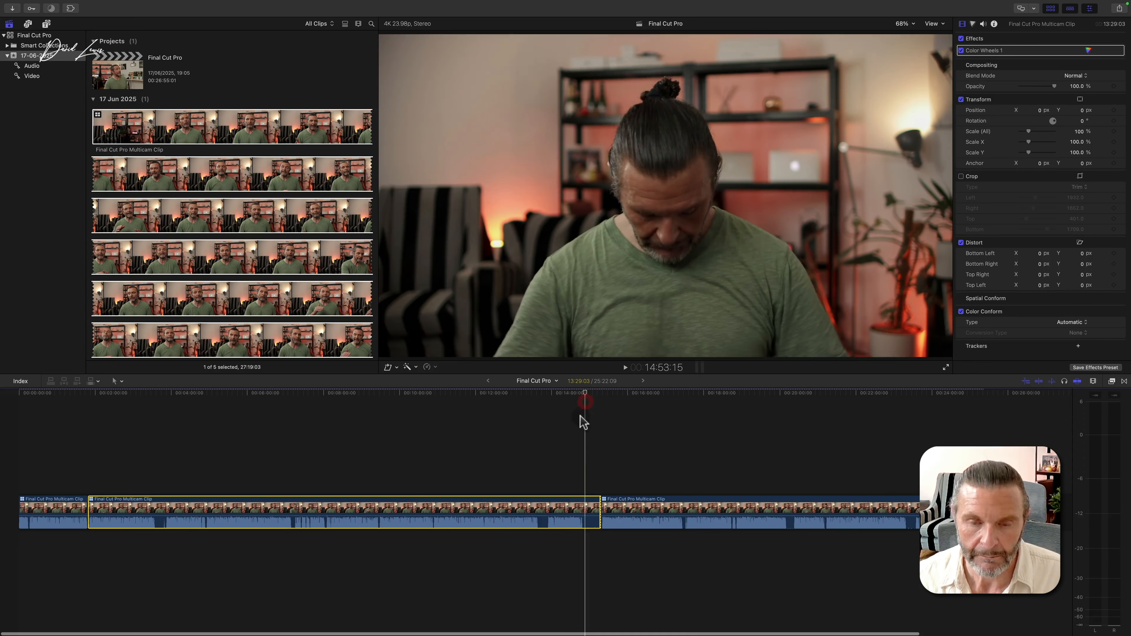
key(super+b)
click(588, 499)
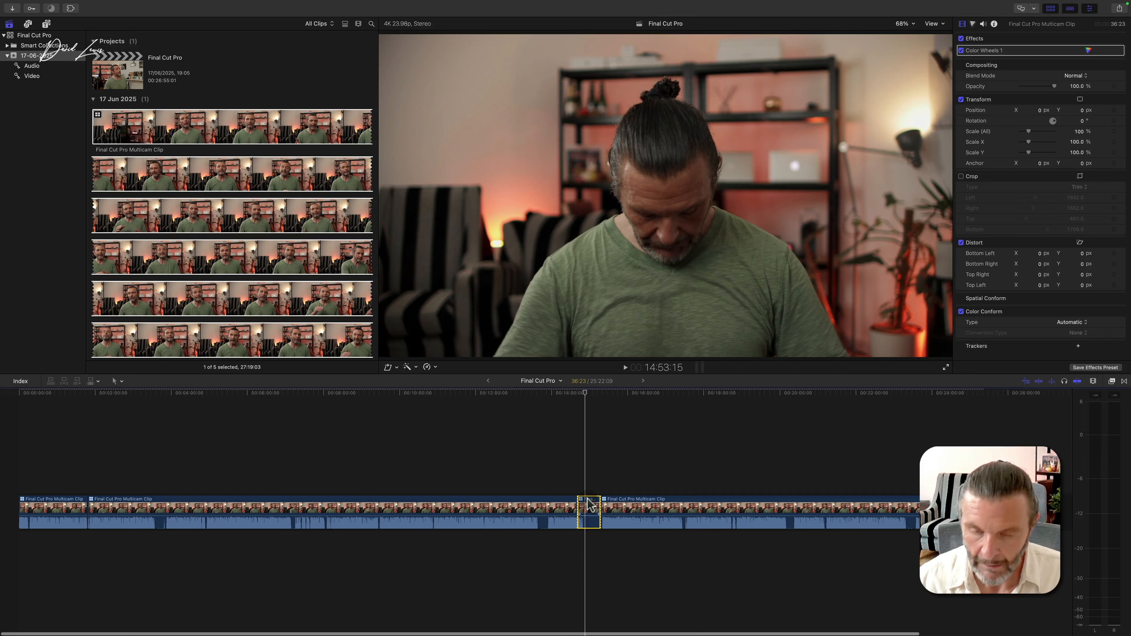
key(Delete)
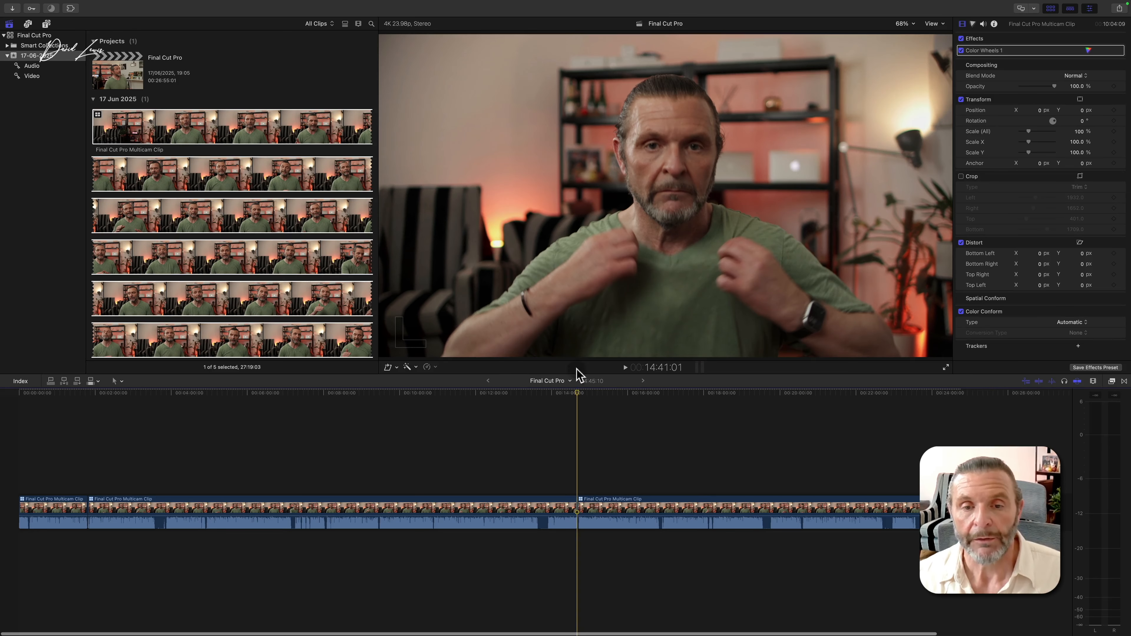
Cut out and delete the short pause just before 10:55:13 in the multicam clip.
click(516, 412)
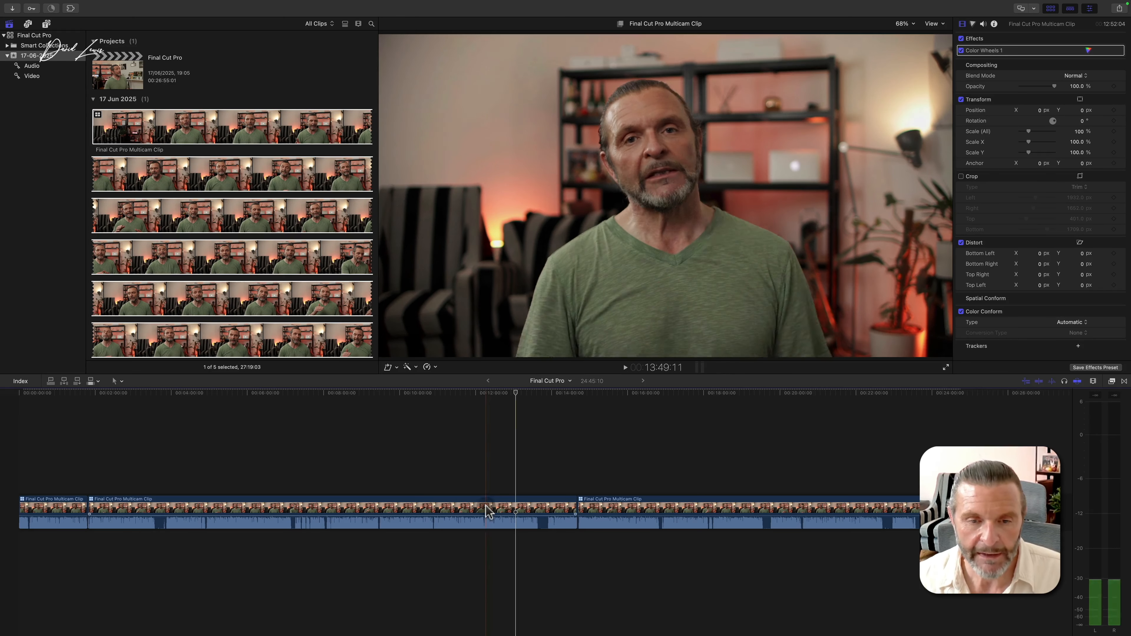
scroll(485, 509, up, 5)
scroll(486, 509, up, 3)
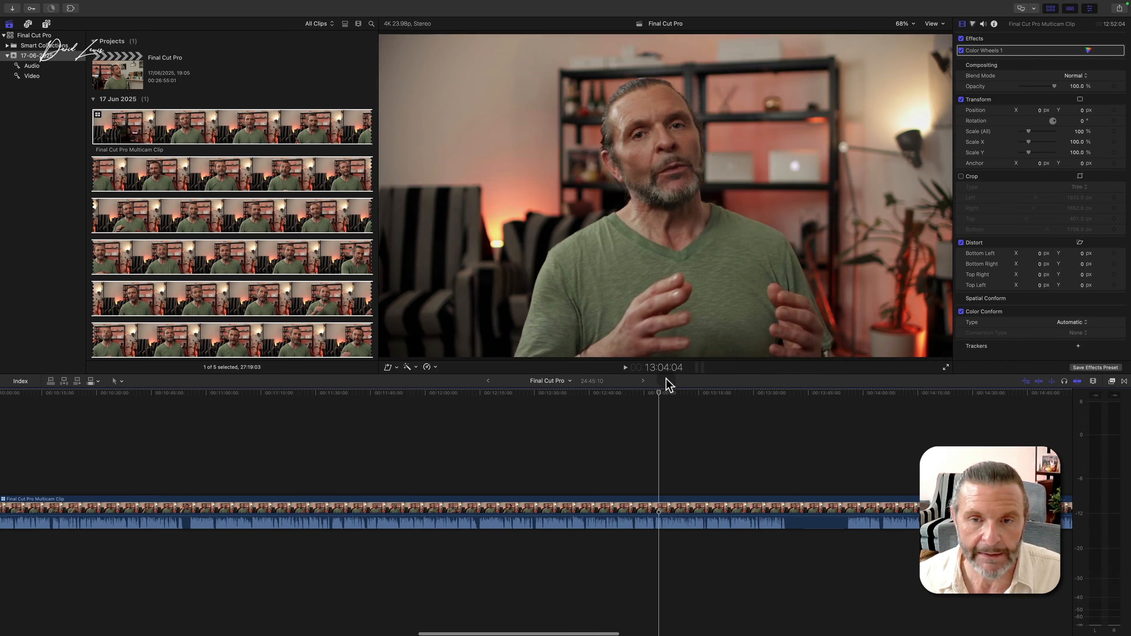
click(188, 437)
scroll(180, 487, up, 2)
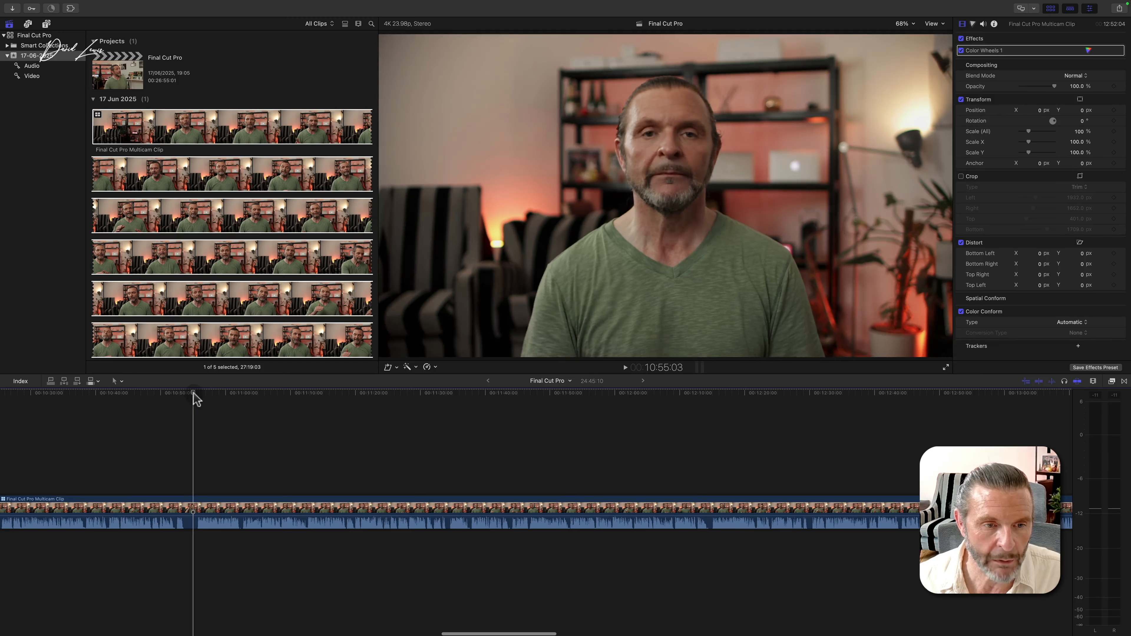
click(196, 392)
click(190, 516)
key(super+b)
key(super+b)
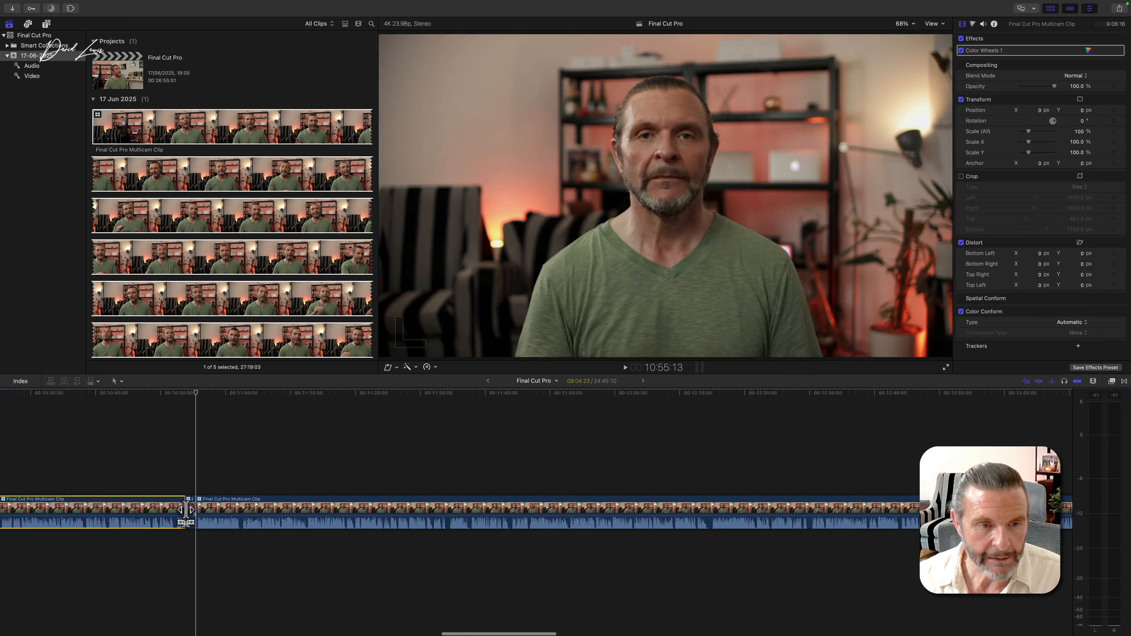
click(191, 514)
key(Delete)
key(super+4)
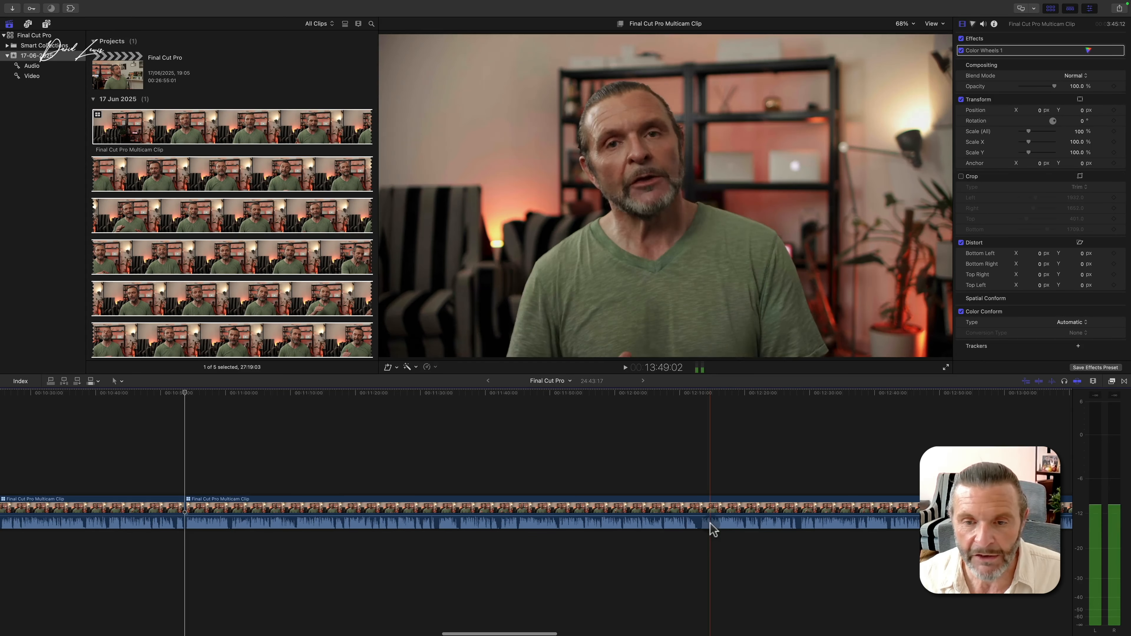
Cut out and delete the short gap between 12:28:01 and 12:28:17 in the multicam clip.
drag(185, 393, 700, 426)
key(super+equal)
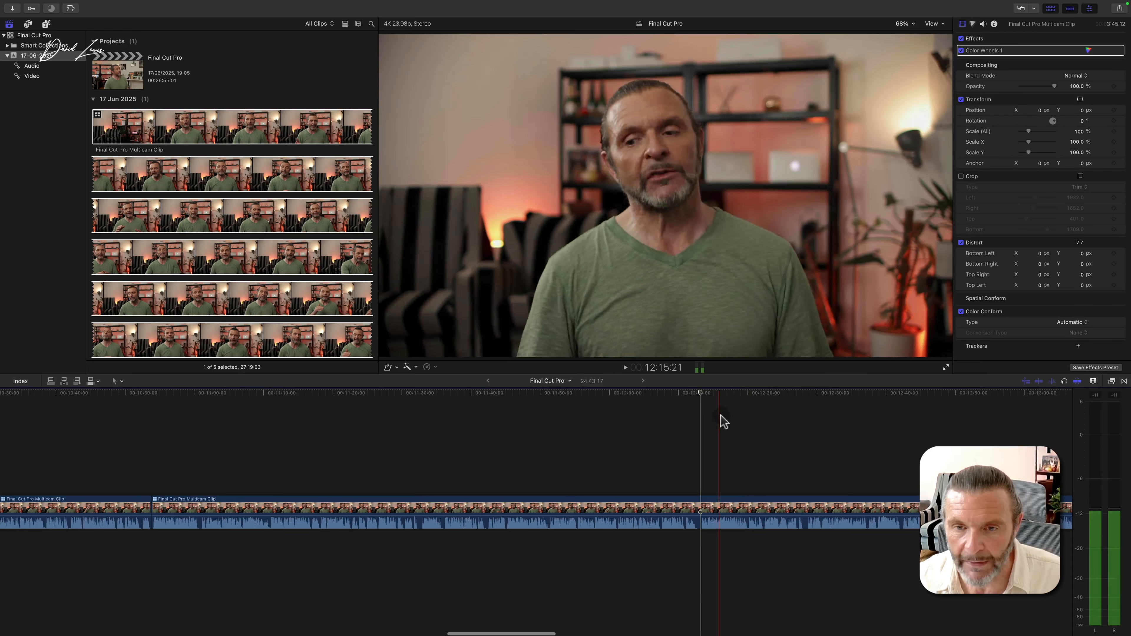
drag(699, 392, 807, 401)
key(super+equal)
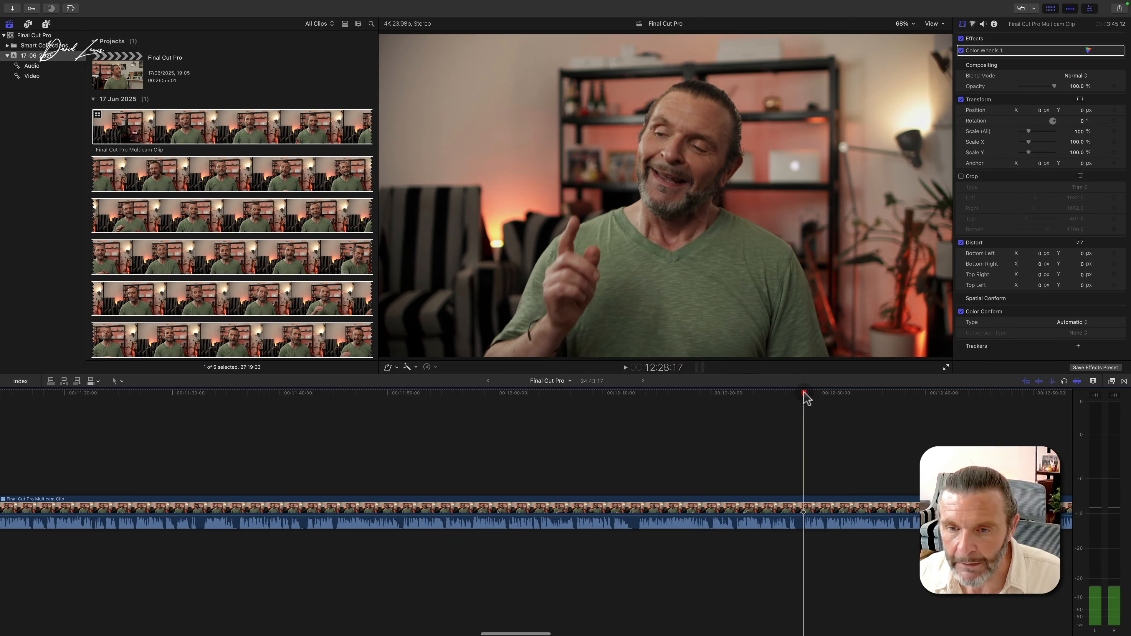
click(807, 508)
key(super+b)
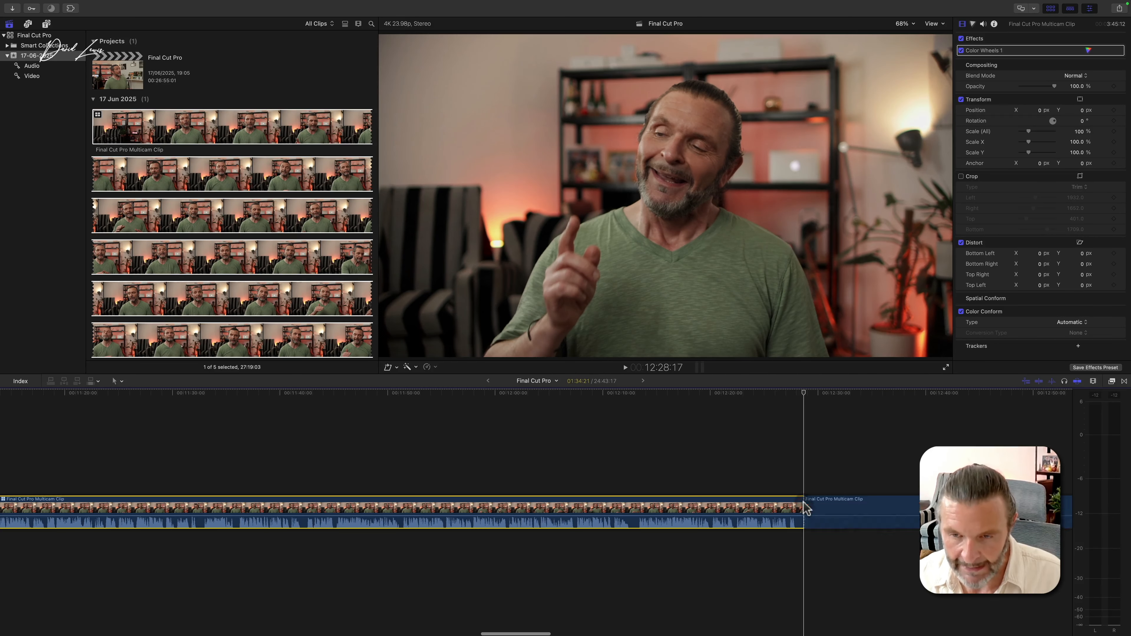
click(799, 505)
key(BackSpace)
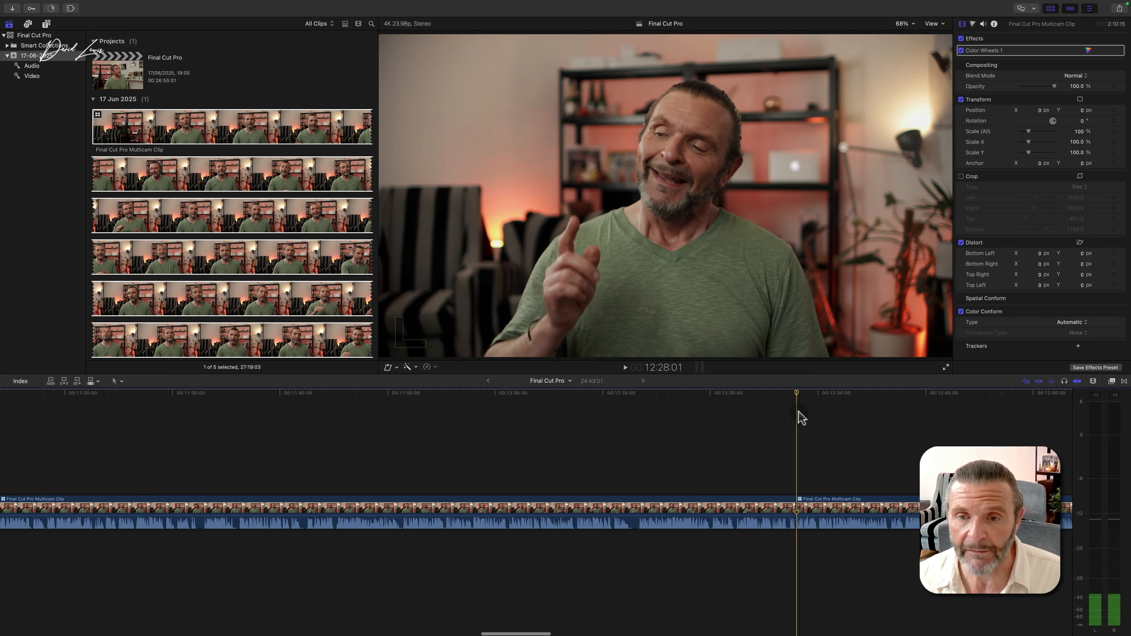
Cut out and delete the short pause in the multicam clip that starts at 12:12:18.
drag(797, 393, 637, 435)
click(637, 500)
key(super+b)
click(634, 510)
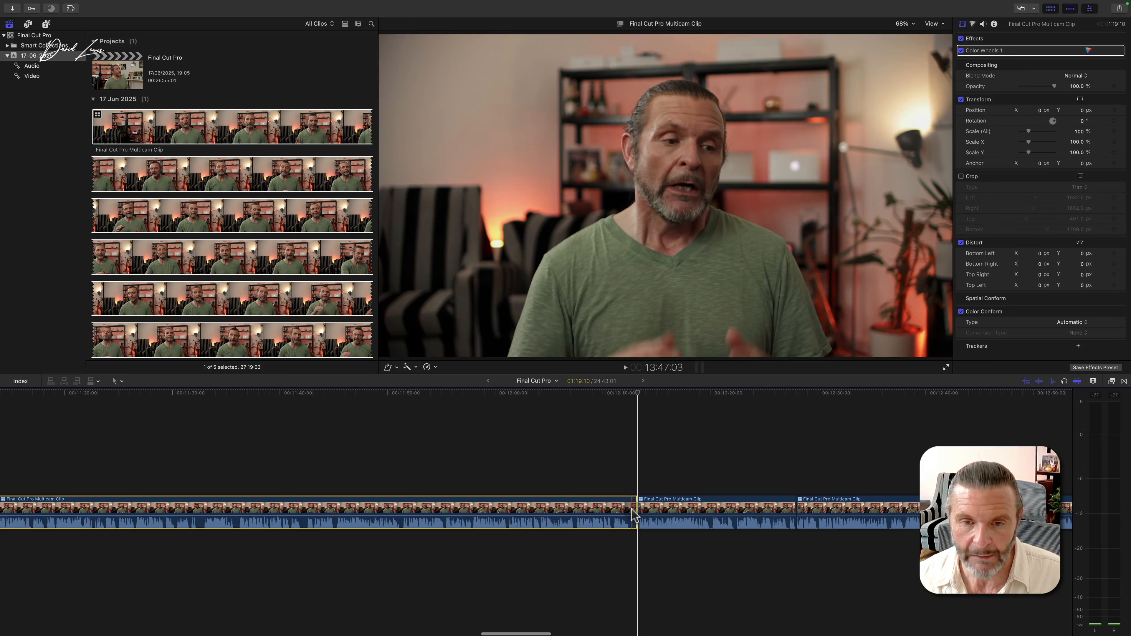
click(635, 510)
key(Delete)
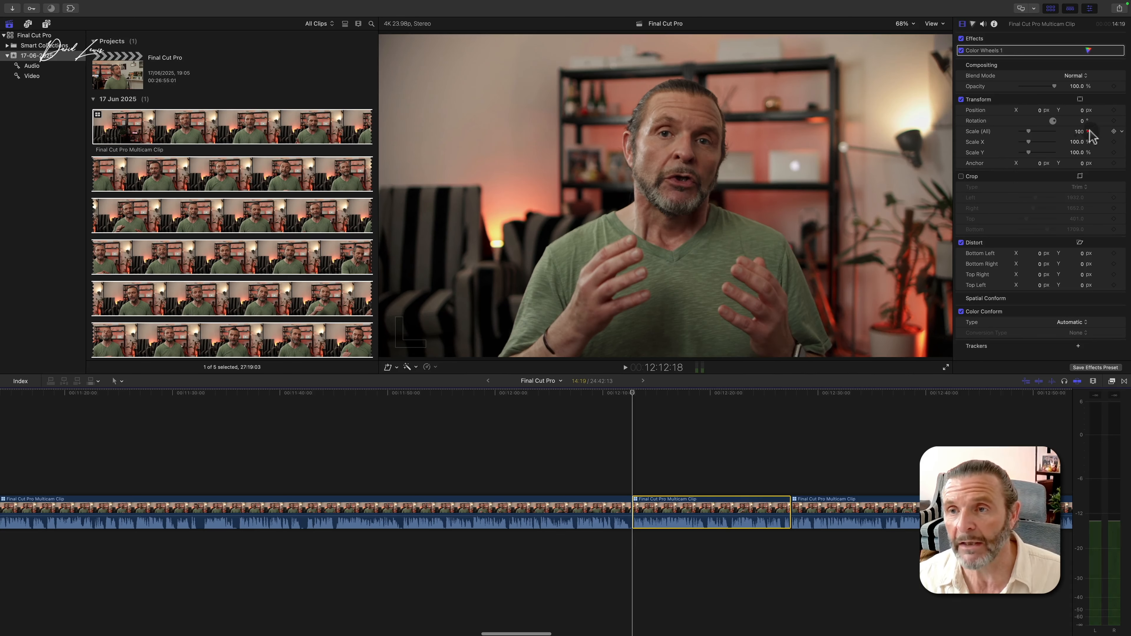
Scale the multicam segment after the 12:12:18 cut to 110% and play across the cut to check it.
click(1078, 131)
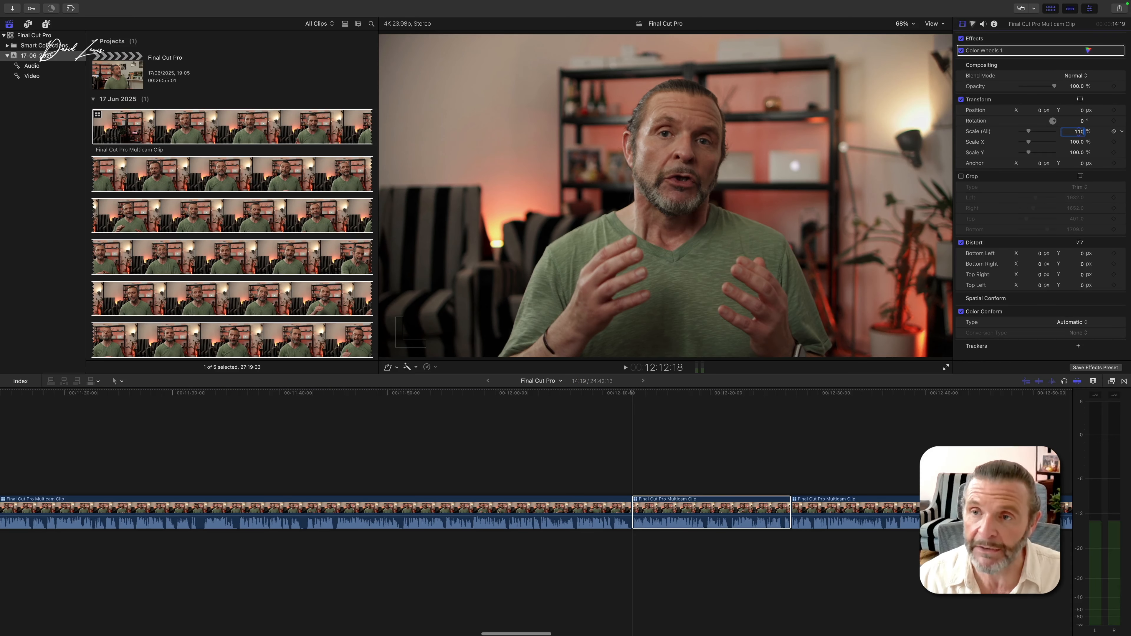
key(Return)
drag(632, 394, 600, 400)
key(space)
scroll(599, 399, right, 3)
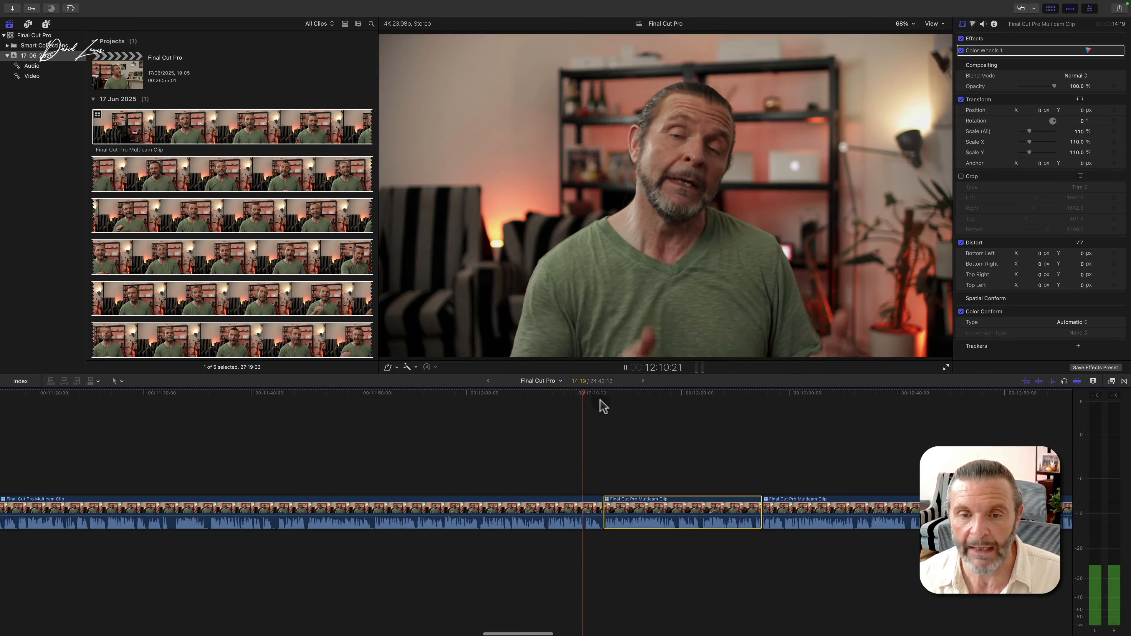
scroll(600, 400, right, 3)
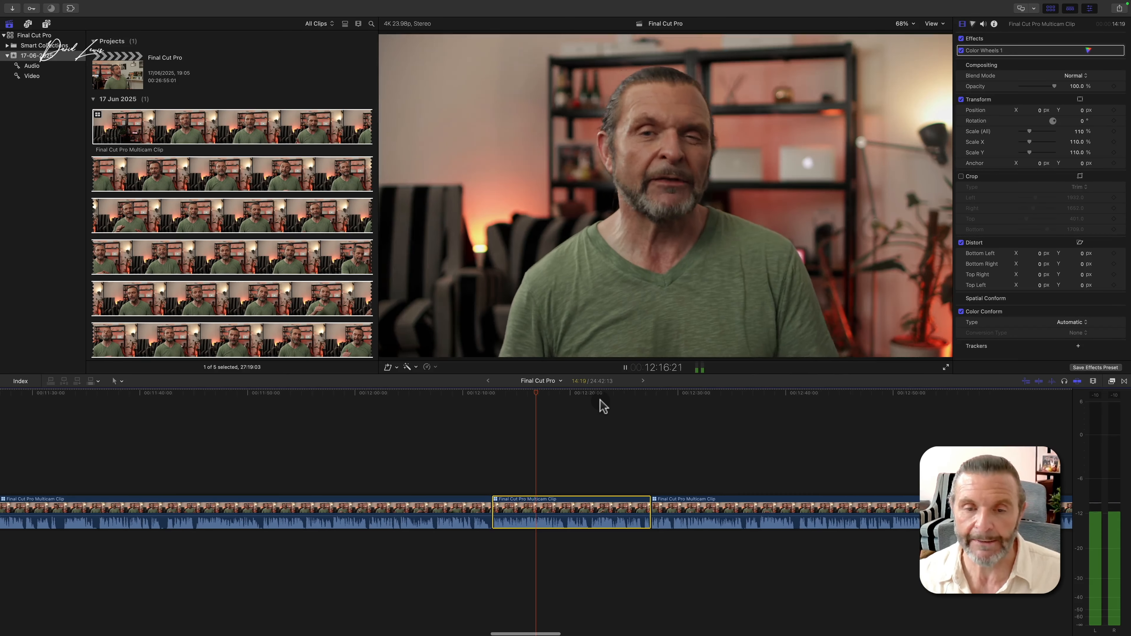
key(space)
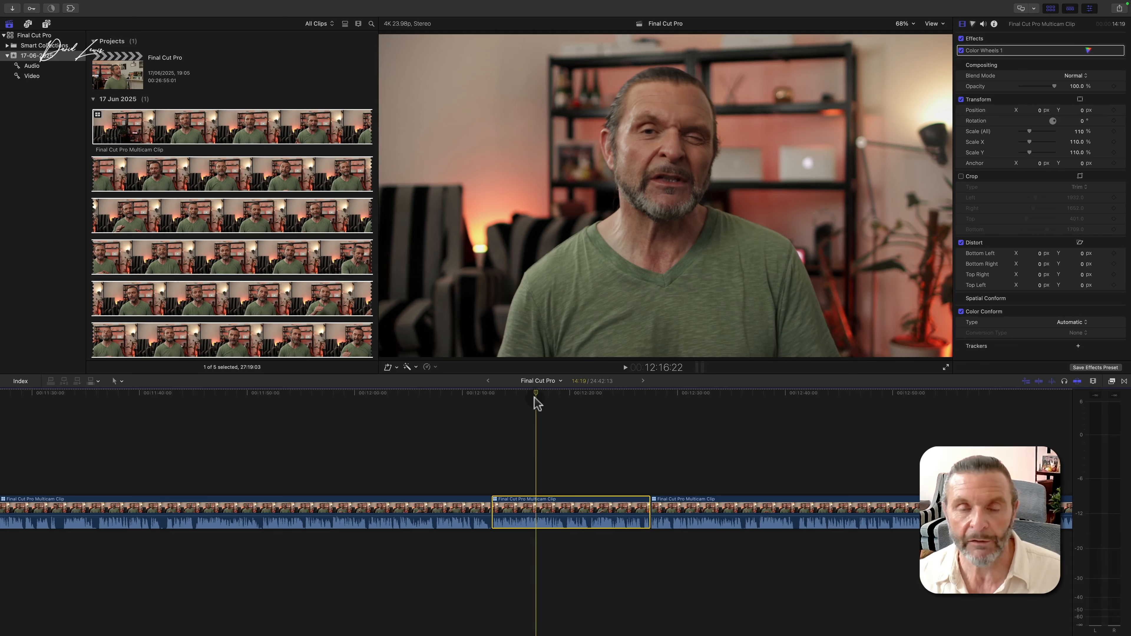
drag(537, 393, 492, 401)
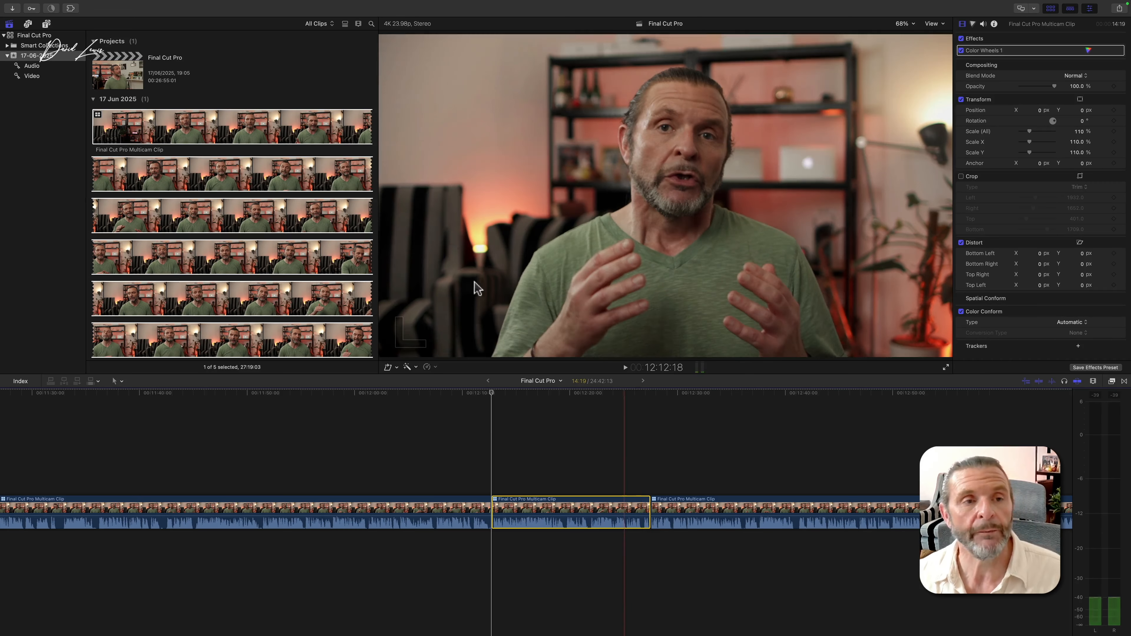
Import the B roll folder into the 17-06-2025 event, leaving files in place, and open the B roll keyword collection.
click(38, 56)
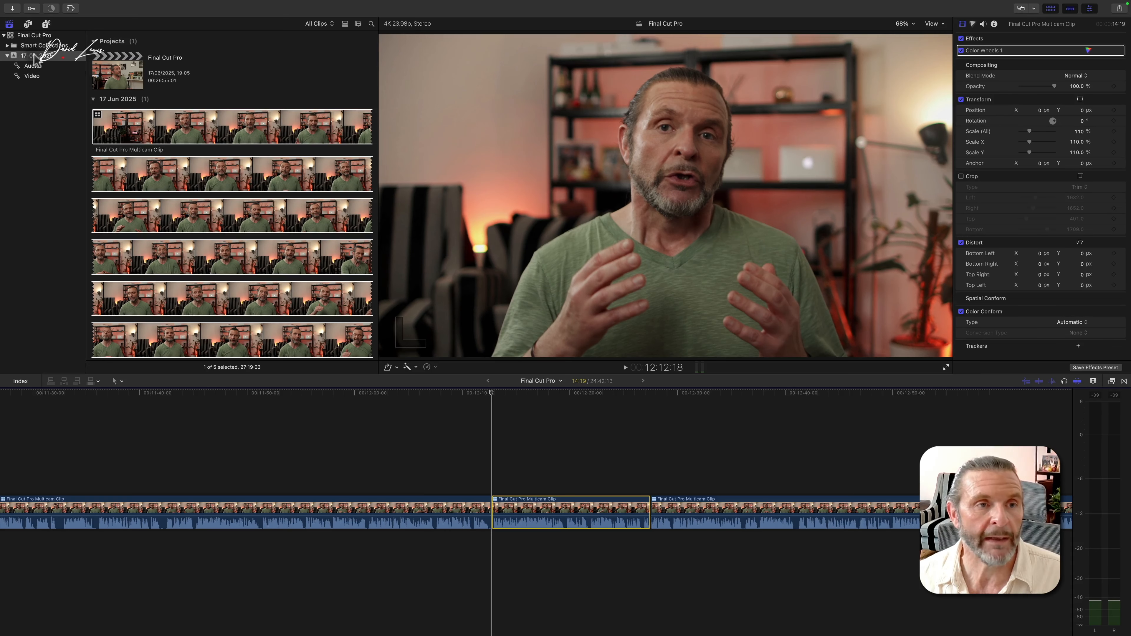
key(super+i)
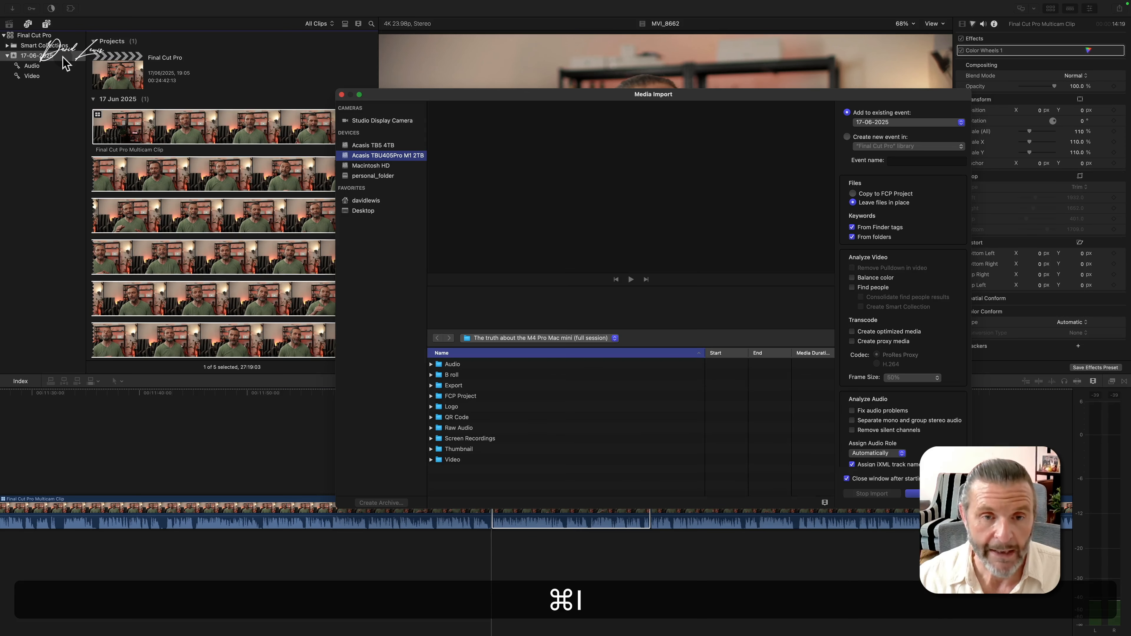
click(455, 375)
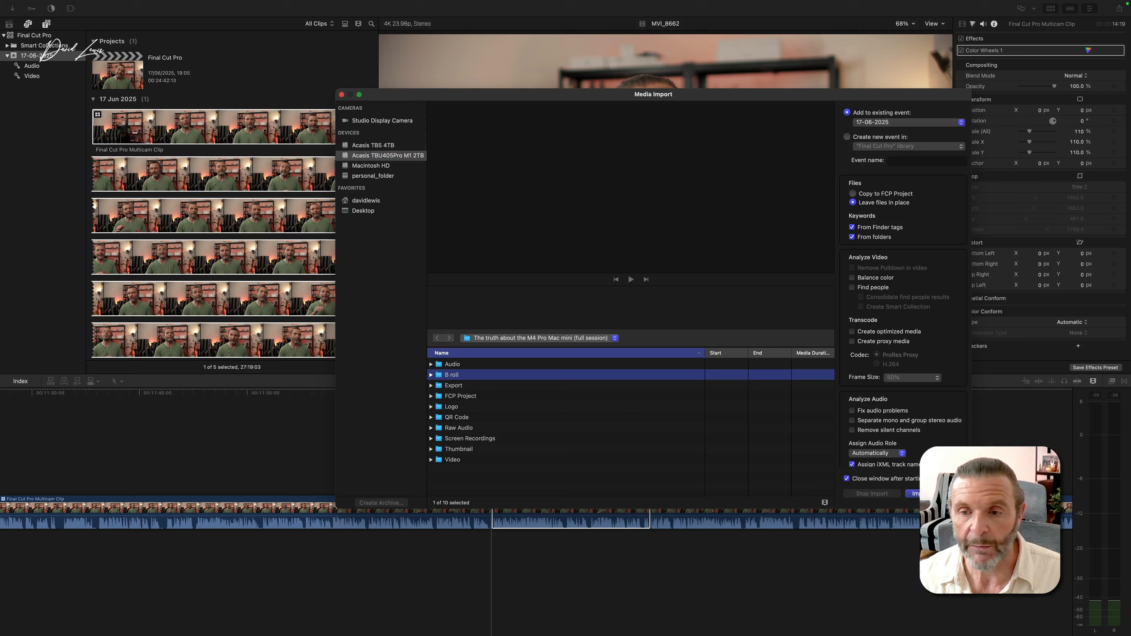
click(913, 494)
click(31, 76)
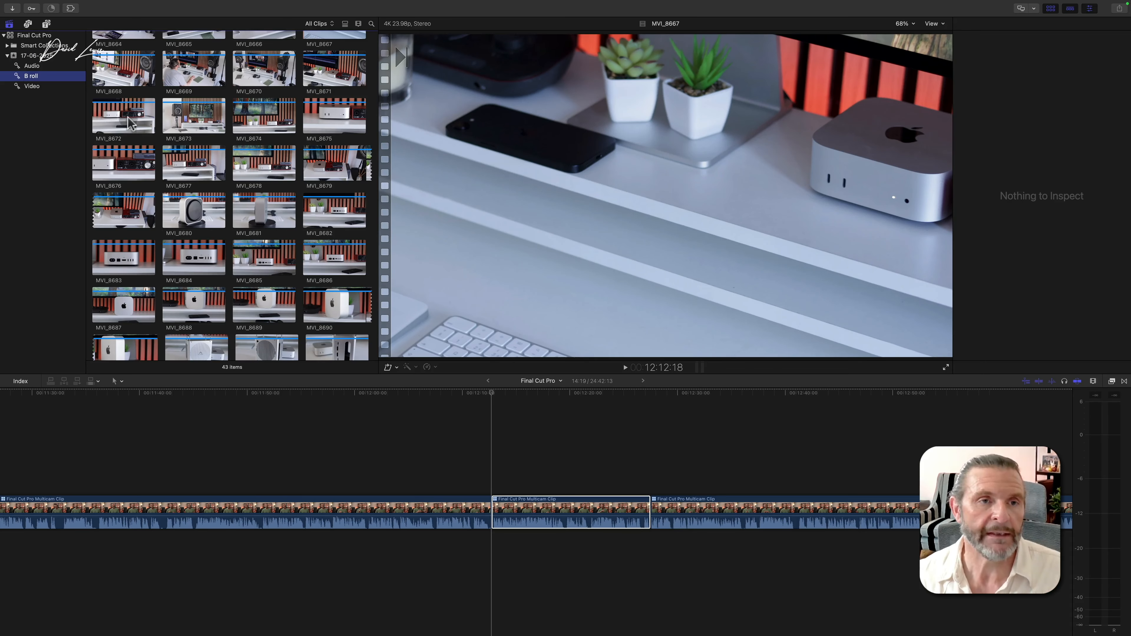
Try the full MVI_8664 clip as B-roll above the multicam clip with its audio stripped, and delete it from the timeline.
scroll(134, 123, up, 2)
drag(120, 70, 492, 463)
drag(120, 67, 89, 67)
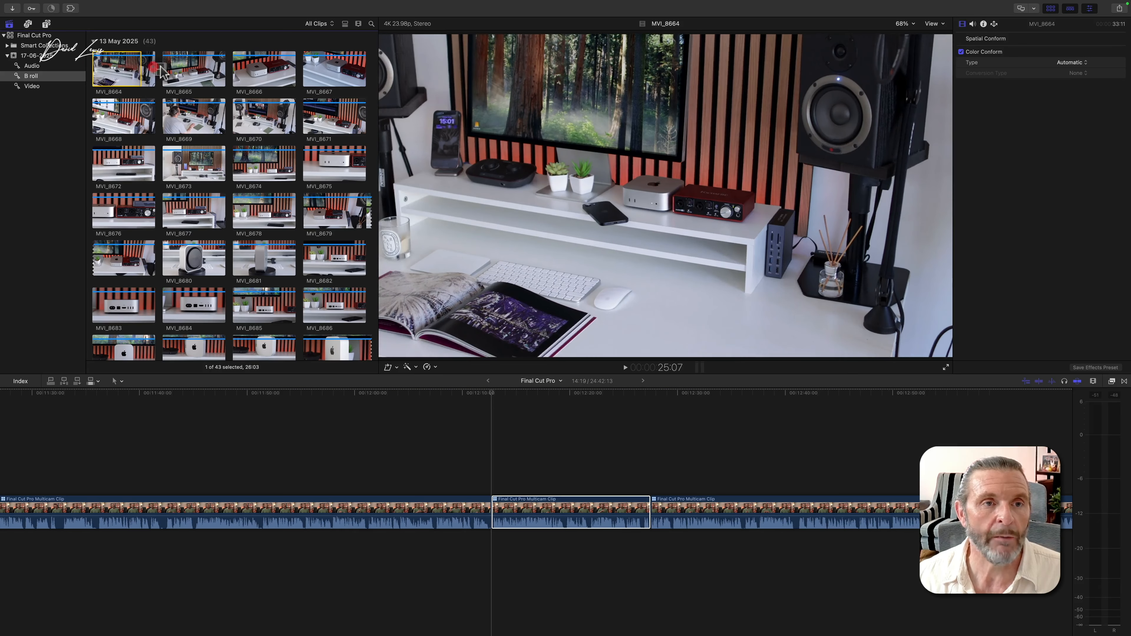
drag(129, 70, 121, 486)
click(211, 417)
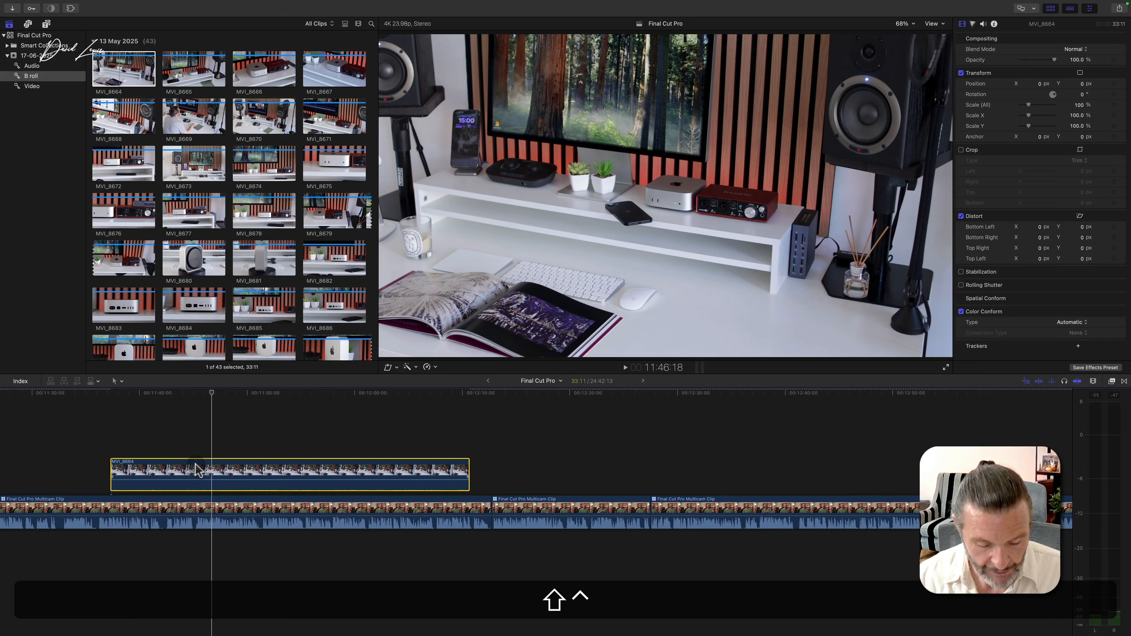
key(ctrl+shift+s)
key(ctrl+shift+BackSpace)
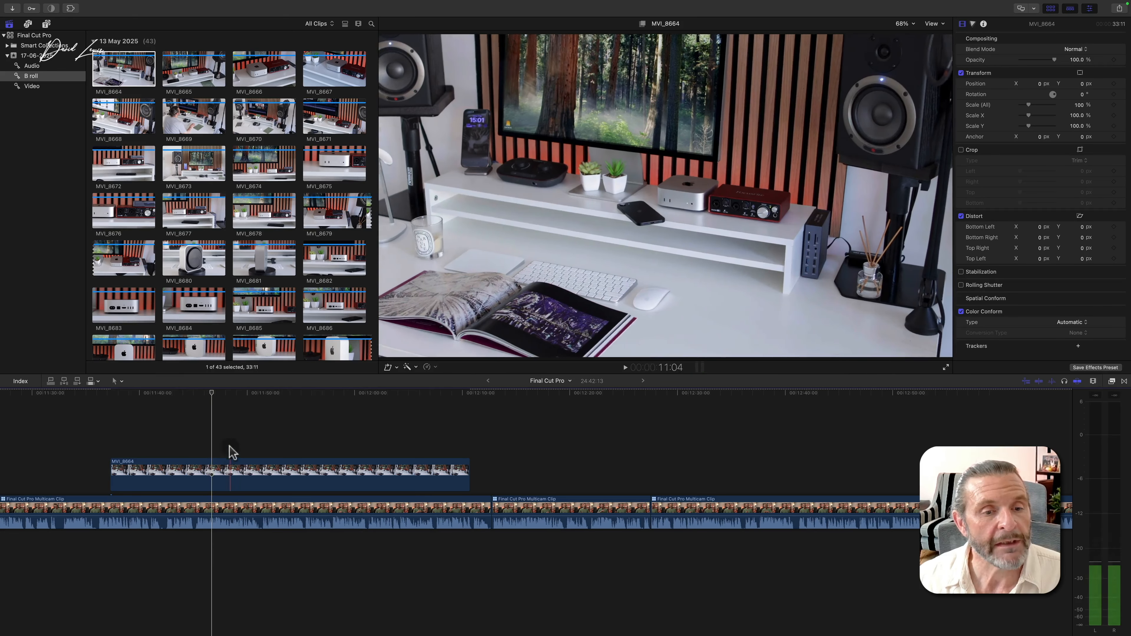
click(234, 470)
key(Delete)
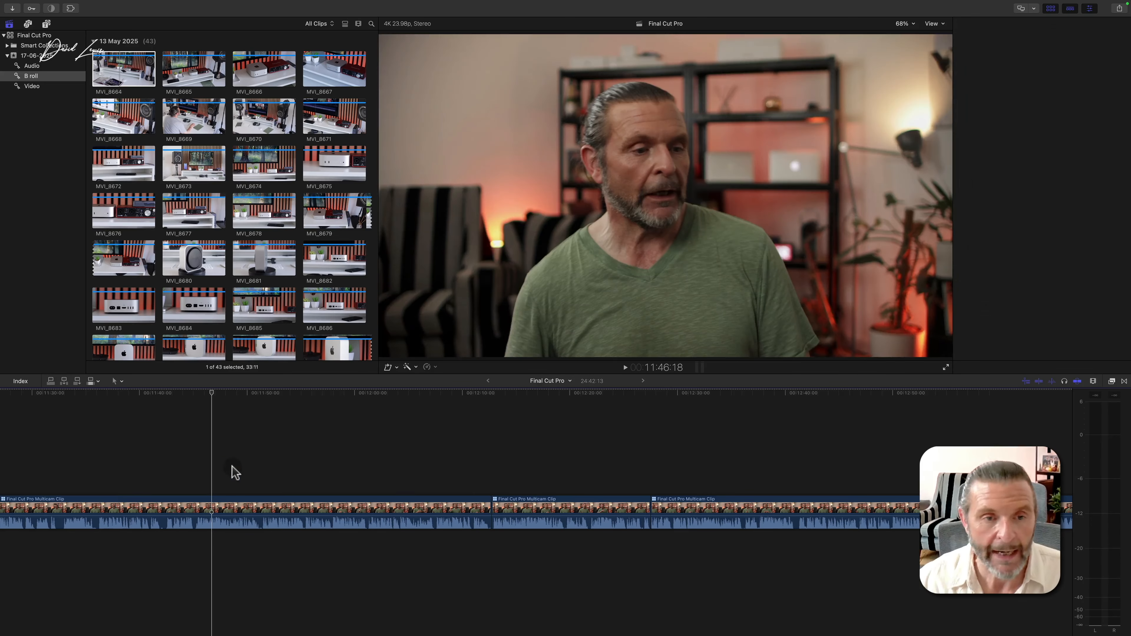
Mark a range of about 17 seconds in MVI_8664, place it above the multicam clip at 11:46:18, and remove its audio.
click(107, 73)
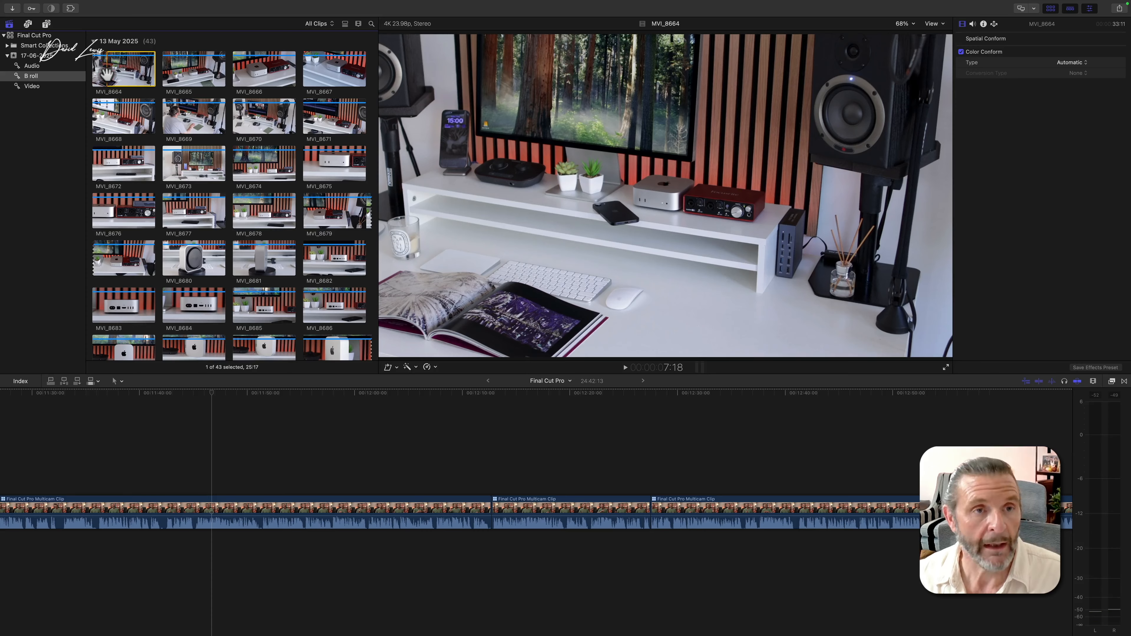
key(o)
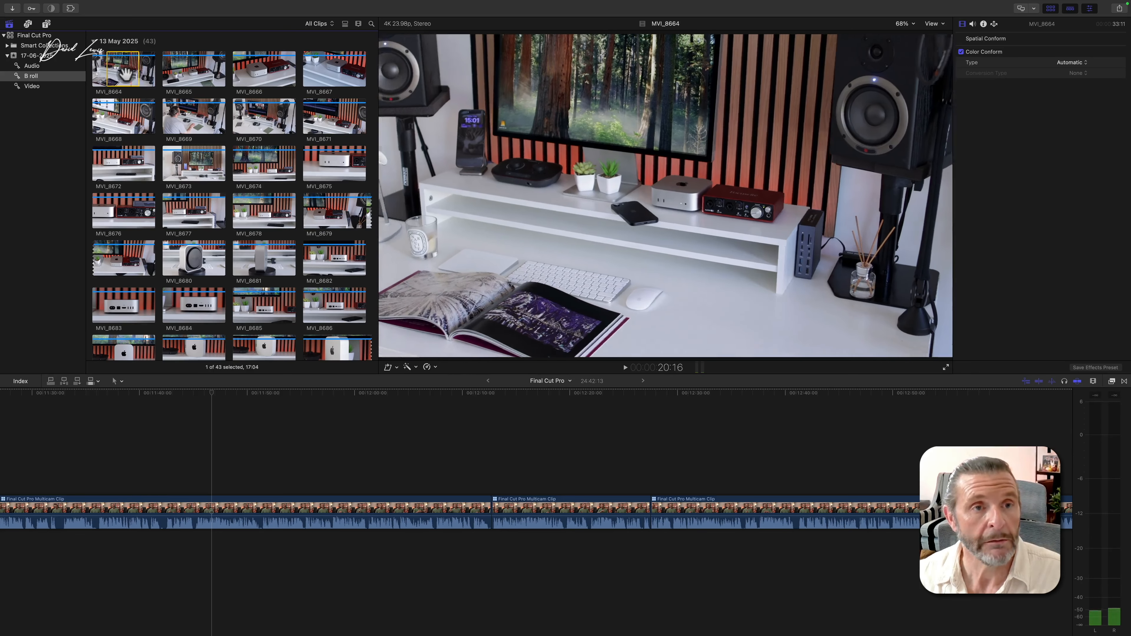
drag(126, 72, 216, 475)
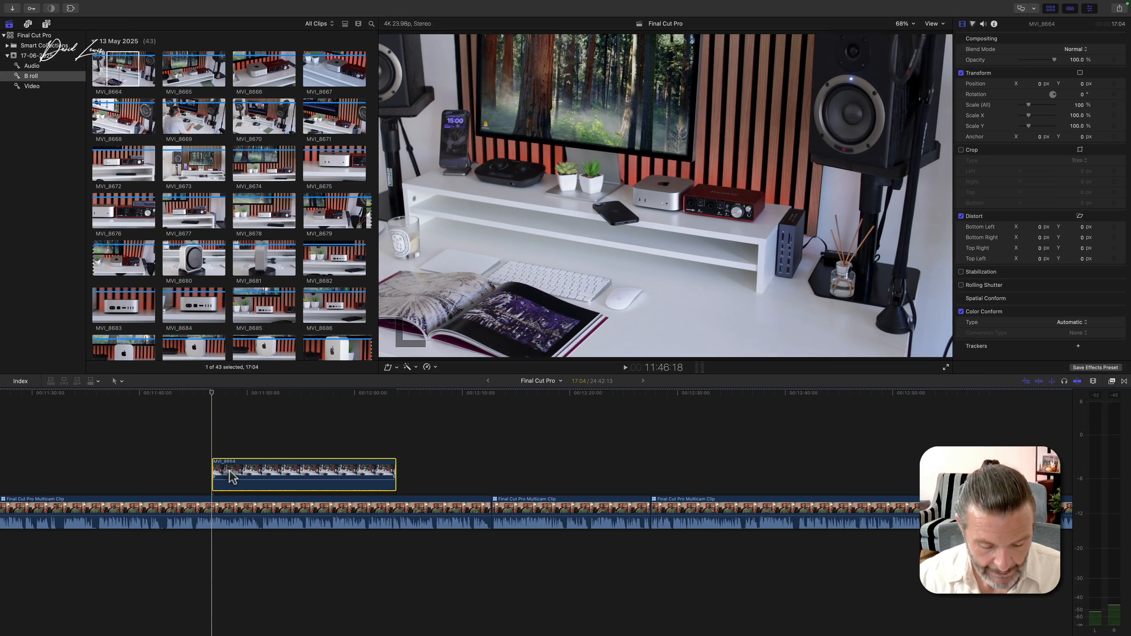
key(ctrl+shift+s)
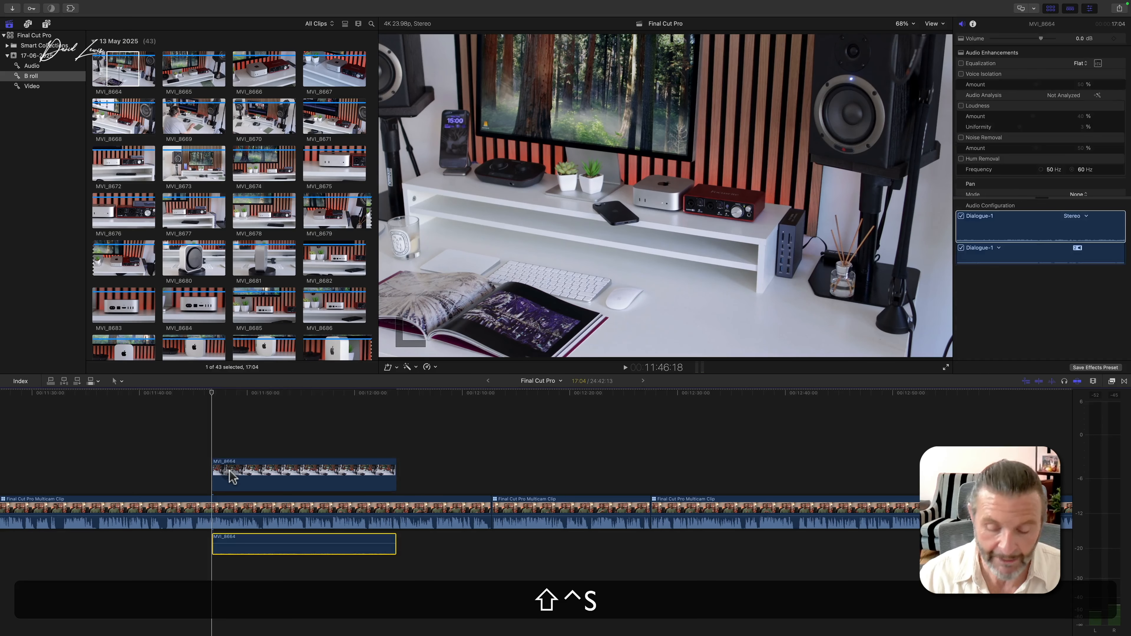
key(ctrl+shift+BackSpace)
Narrow the media browser to three thumbnail columns and view the enhancement options for the MVI_8664 clip on the timeline.
click(121, 68)
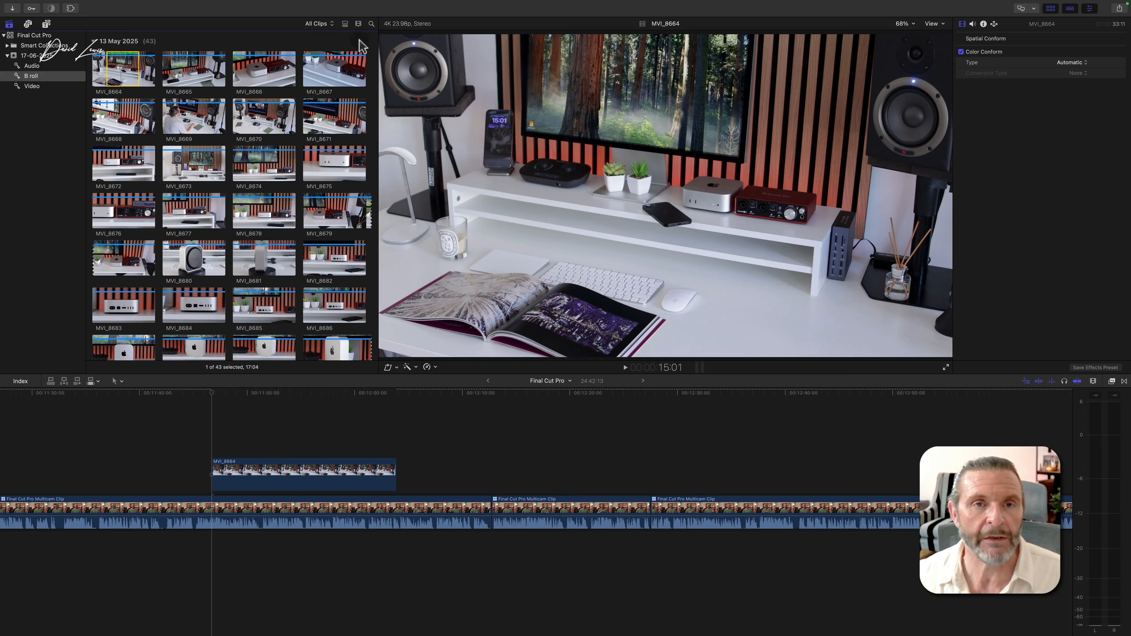
drag(379, 23, 311, 27)
click(117, 66)
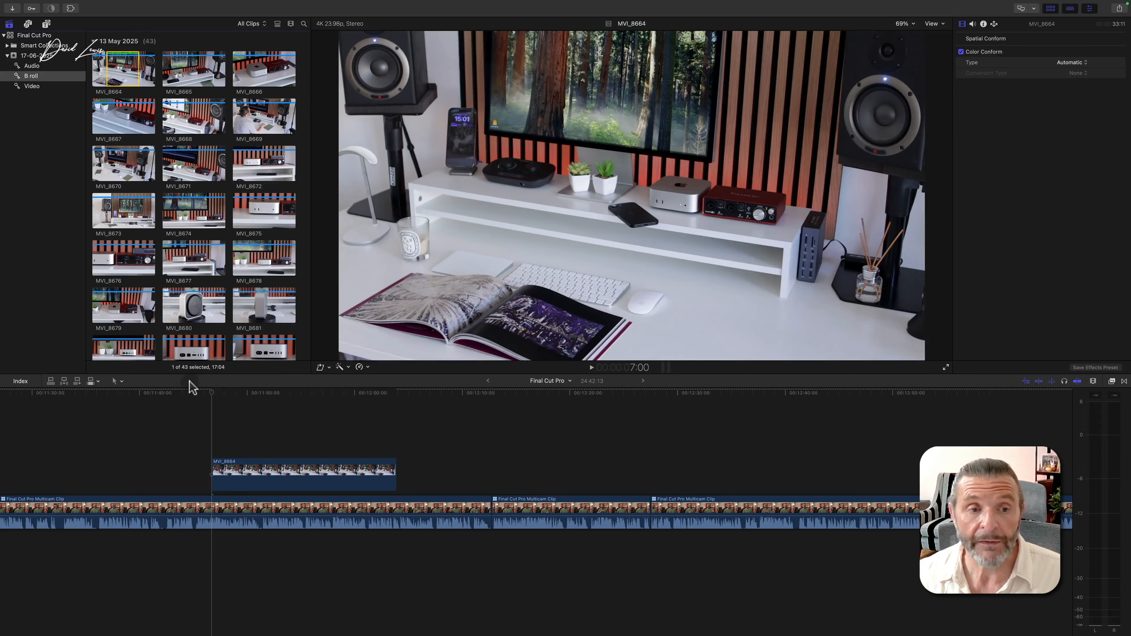
click(227, 393)
click(274, 473)
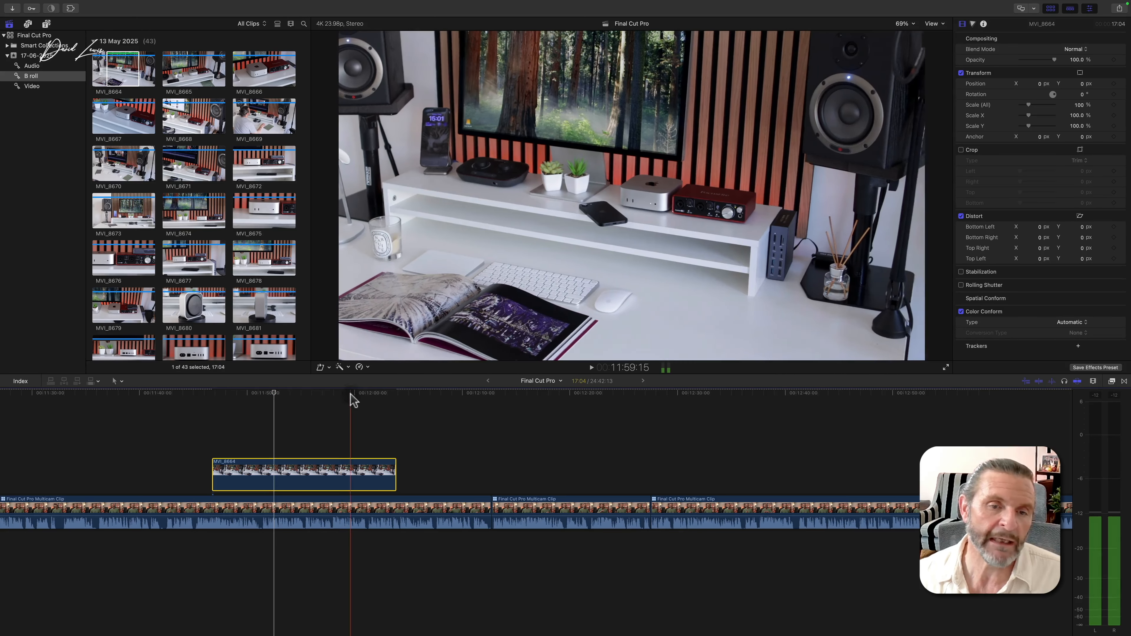
click(349, 367)
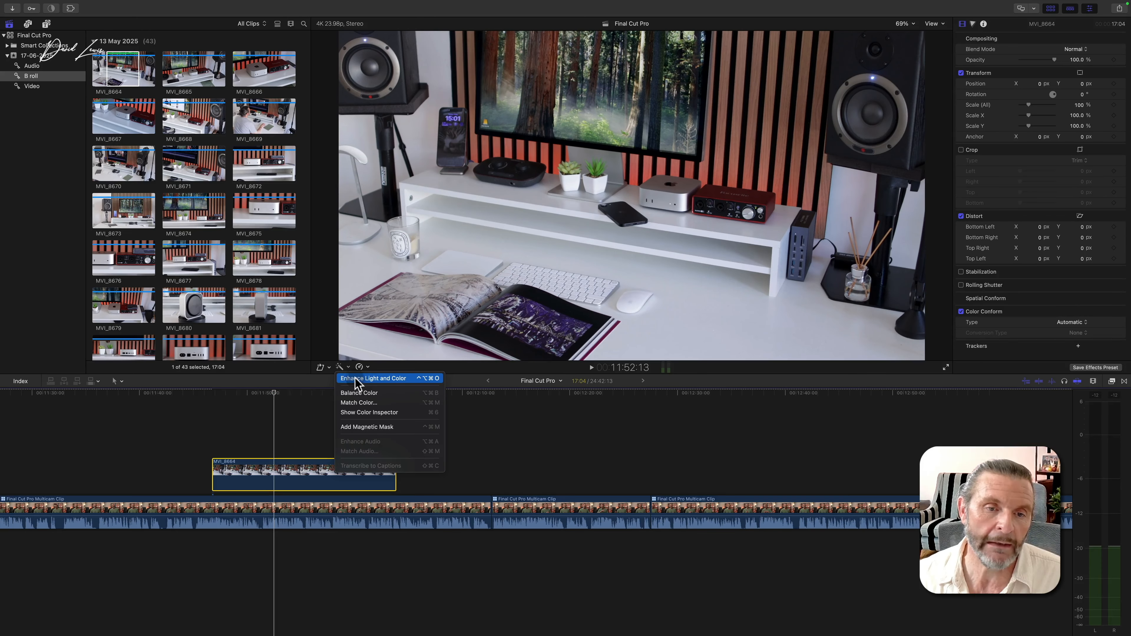
click(309, 414)
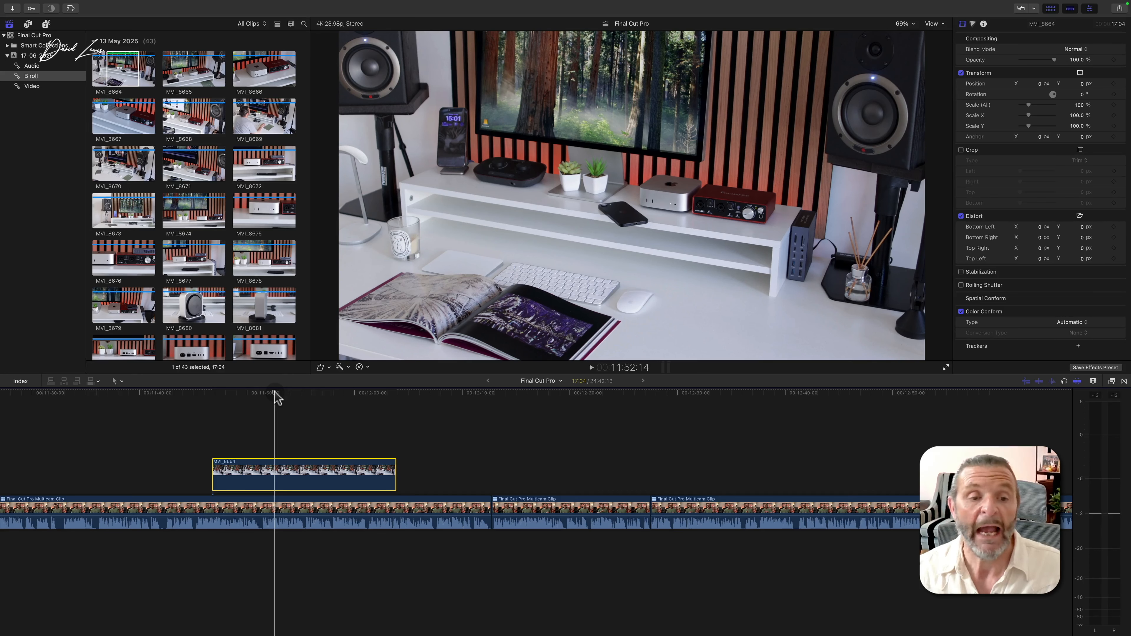
Add MVI_8669 as B-roll above the start of the third visible multicam segment, and detach and delete its audio.
click(254, 116)
drag(421, 195, 651, 475)
key(ctrl+shift+s)
key(ctrl+shift+BackSpace)
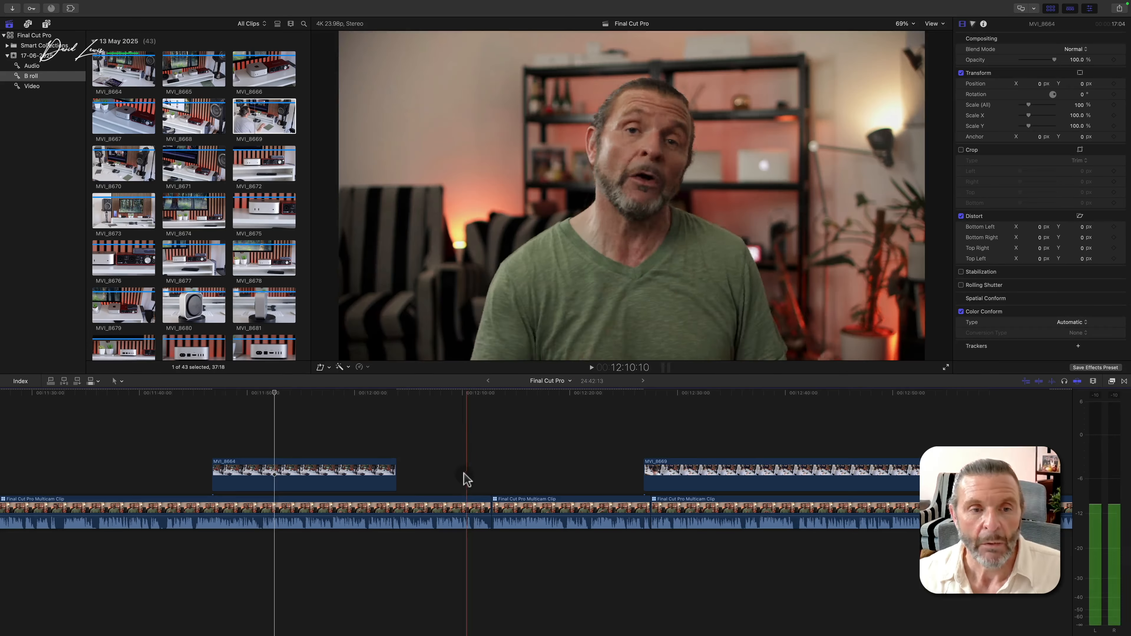
Return to the beginning of the project and position the playhead at 32:08 in the first multicam clip.
scroll(468, 478, down, 3)
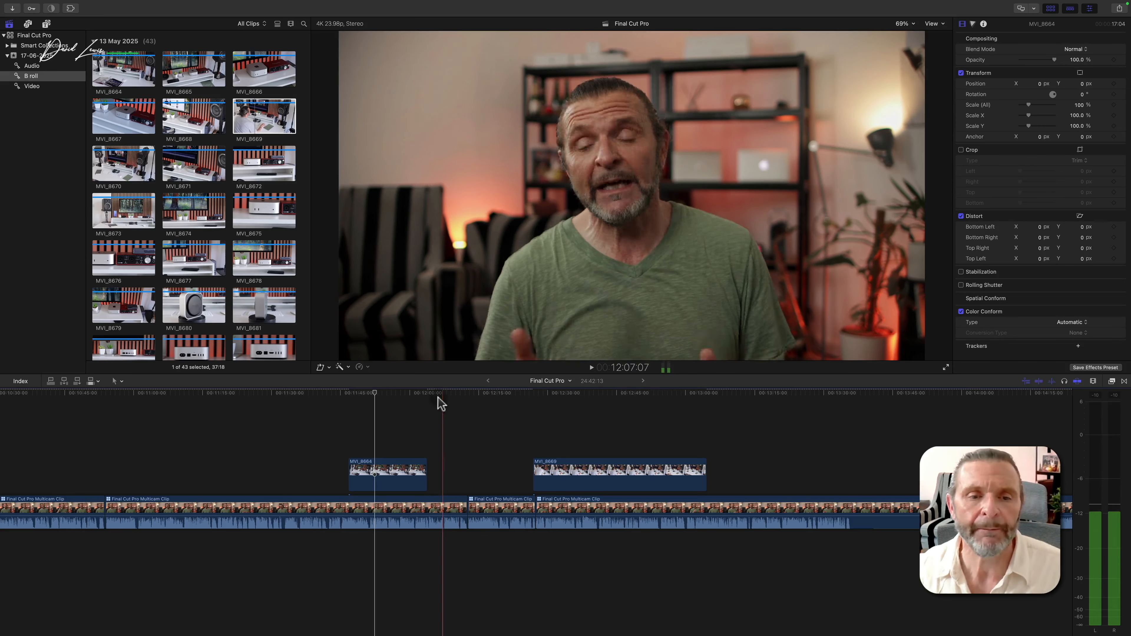
click(369, 394)
click(329, 406)
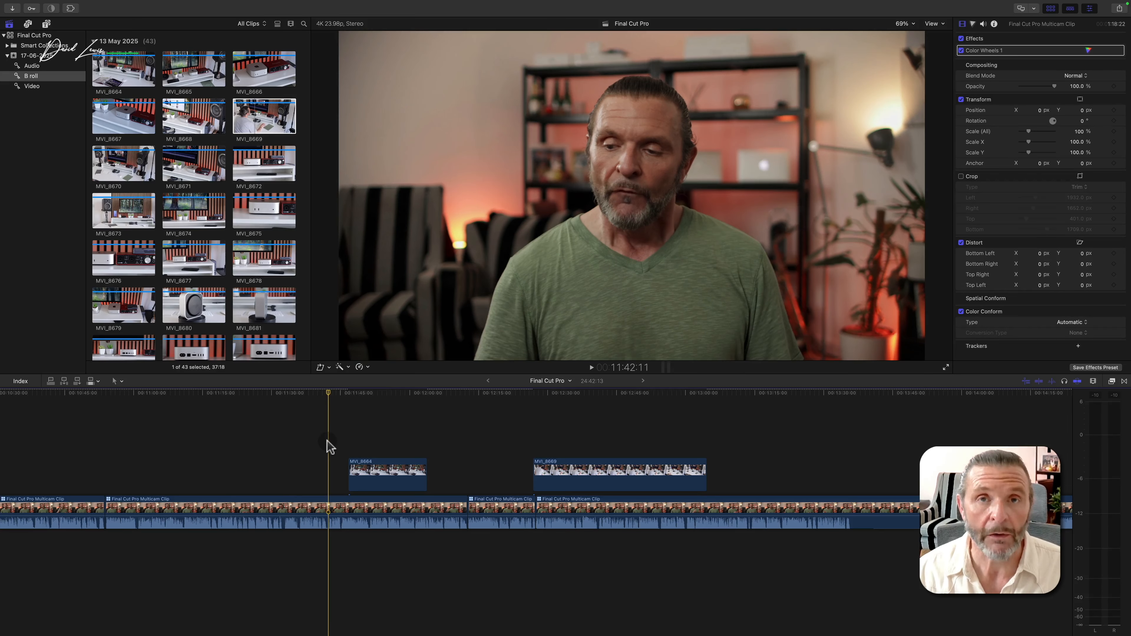
key(Up)
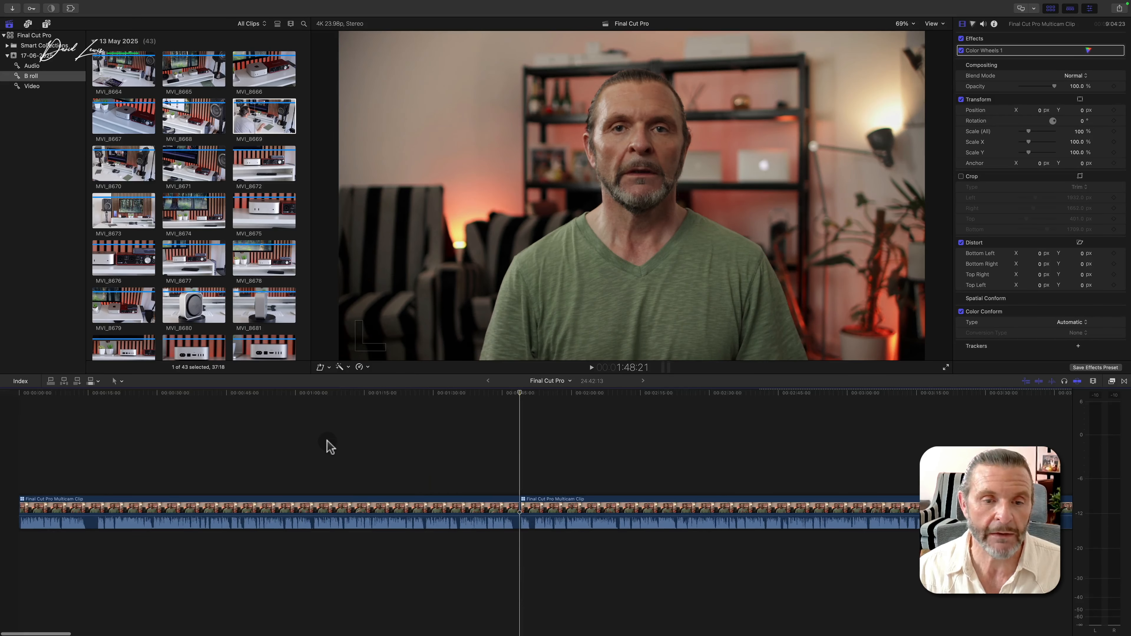
key(Home)
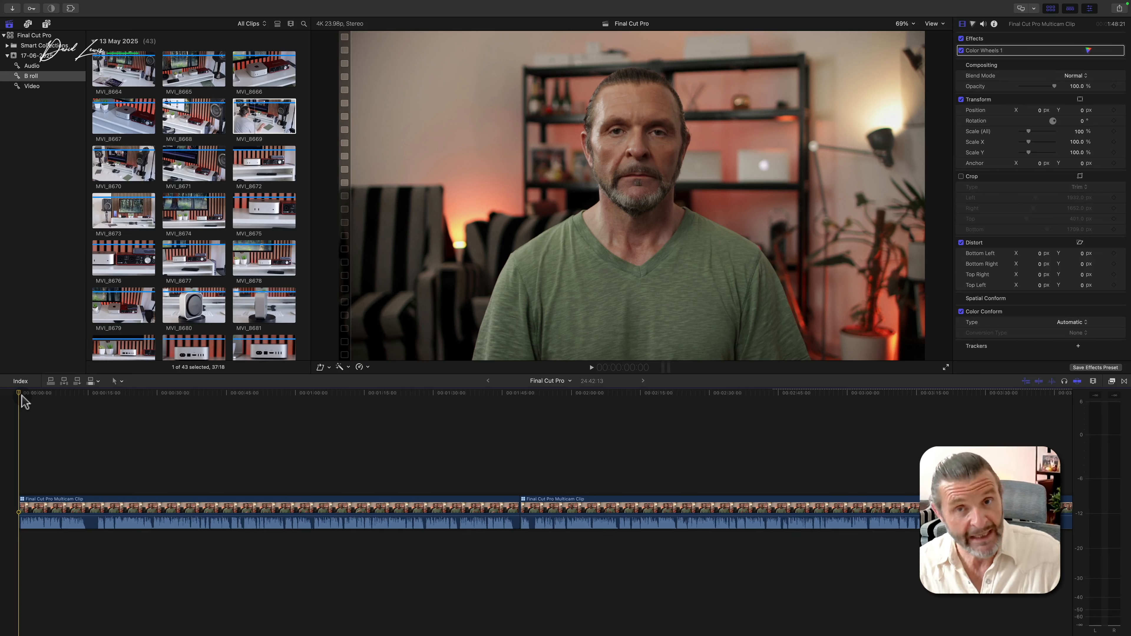
click(168, 414)
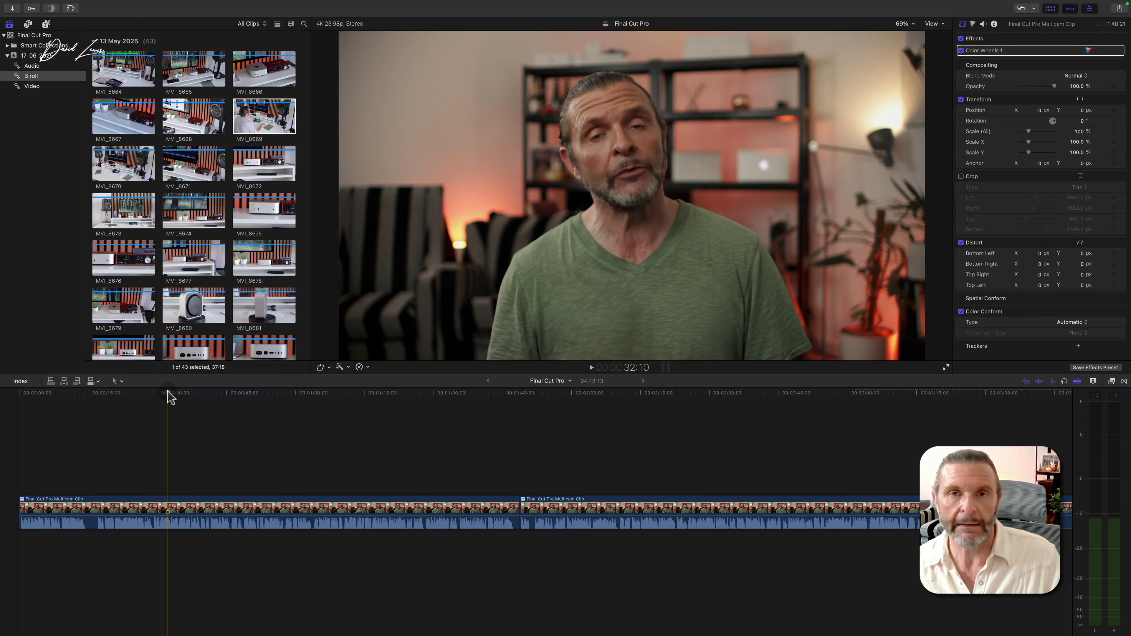
click(168, 391)
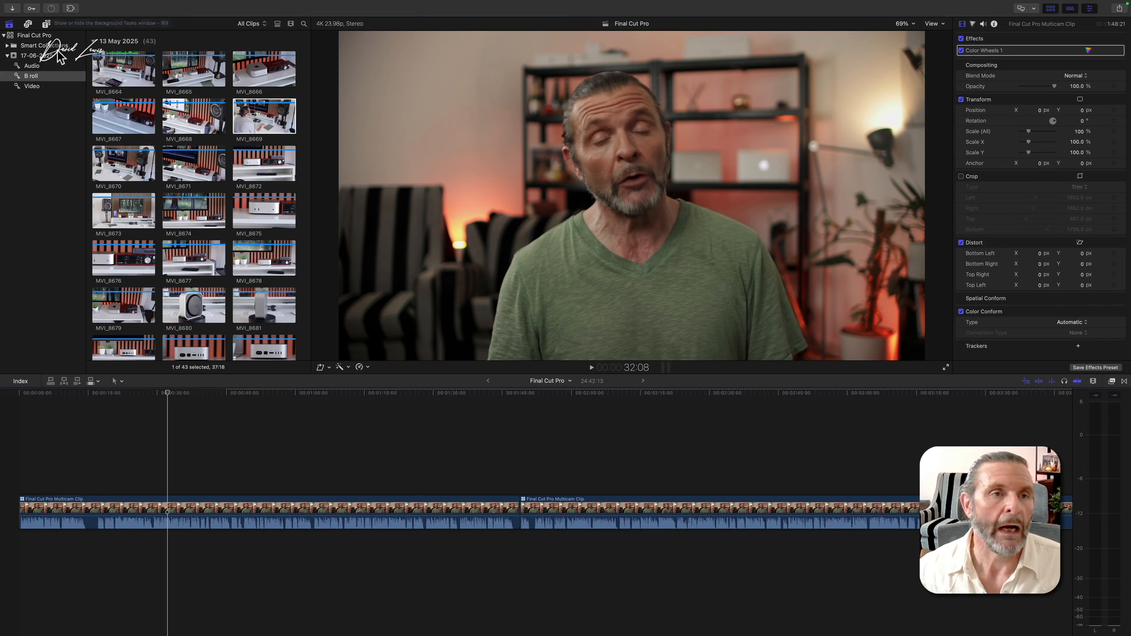
Browse the installed titles in the mKeynote and mTracker 3D categories.
click(71, 9)
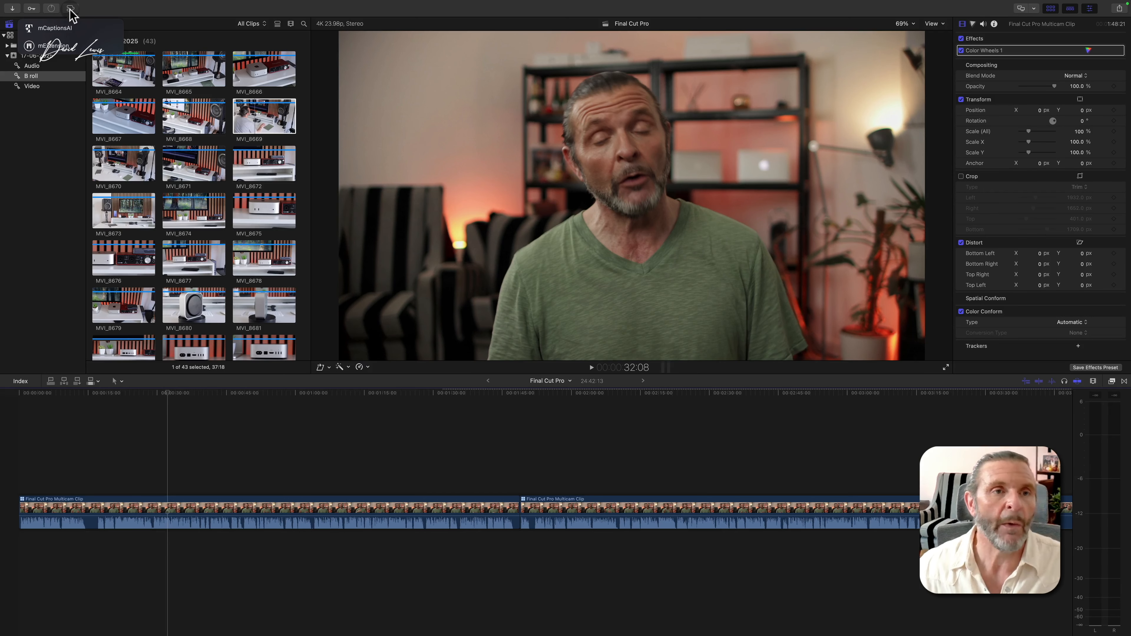
click(56, 144)
click(46, 24)
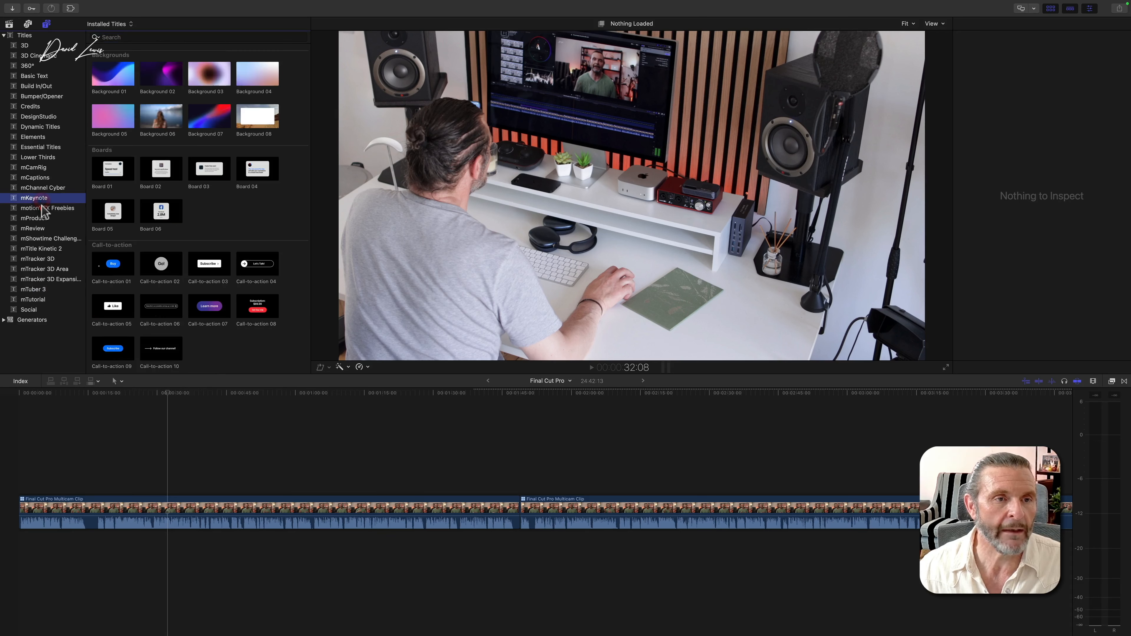
click(43, 208)
click(51, 259)
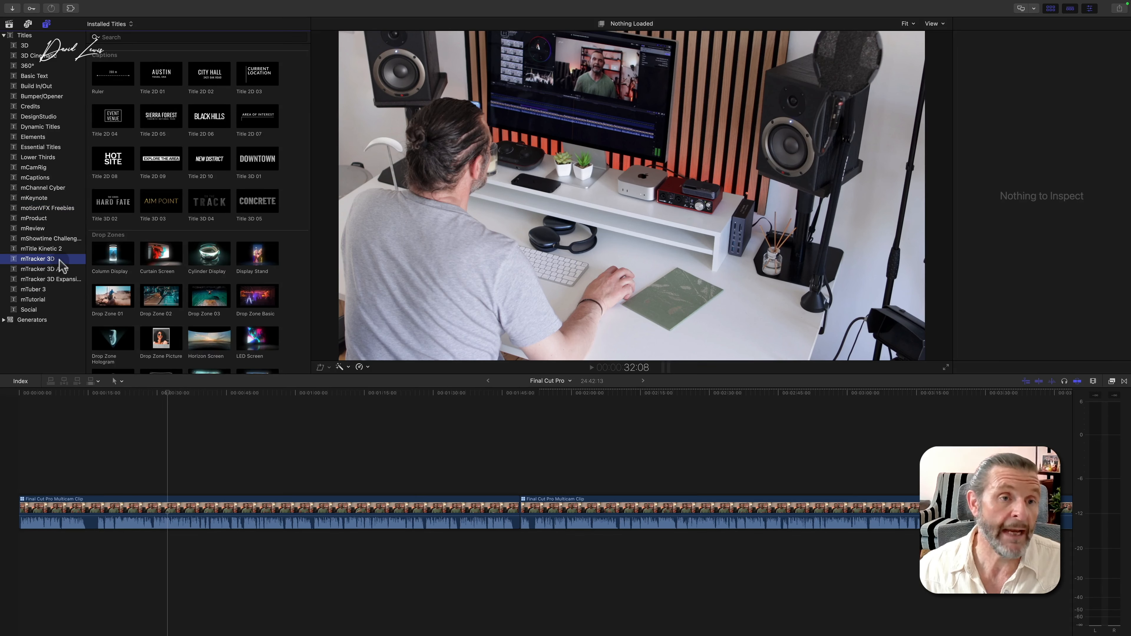
Open mExtension, show all its favourite templates, and add the Logo 2MRX title above the first multicam clip near 32 seconds.
click(70, 10)
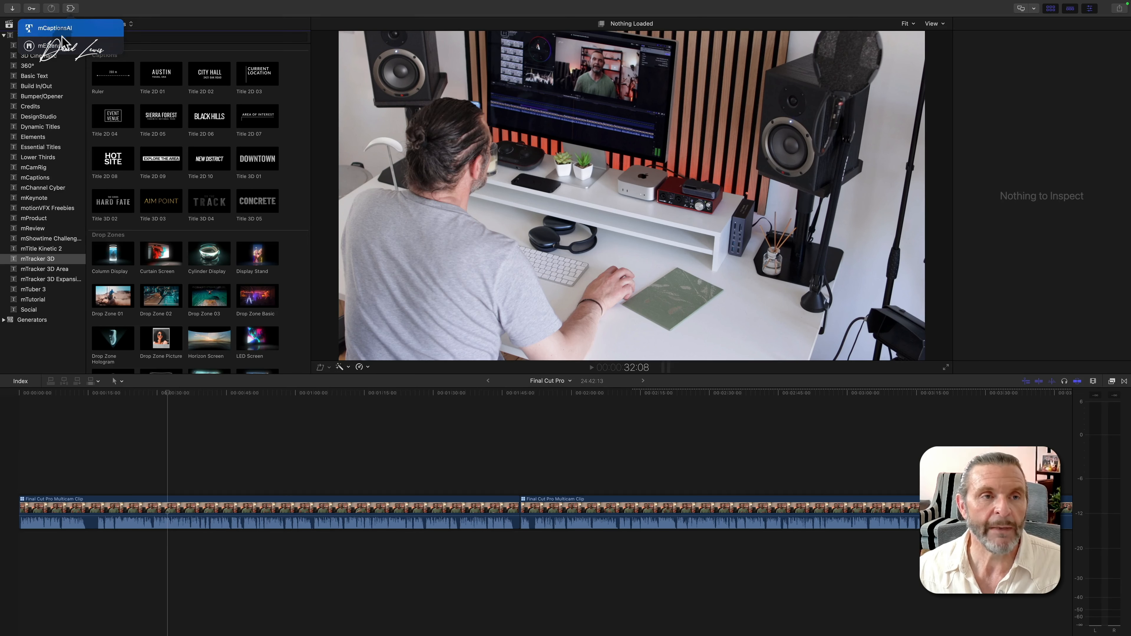
click(61, 50)
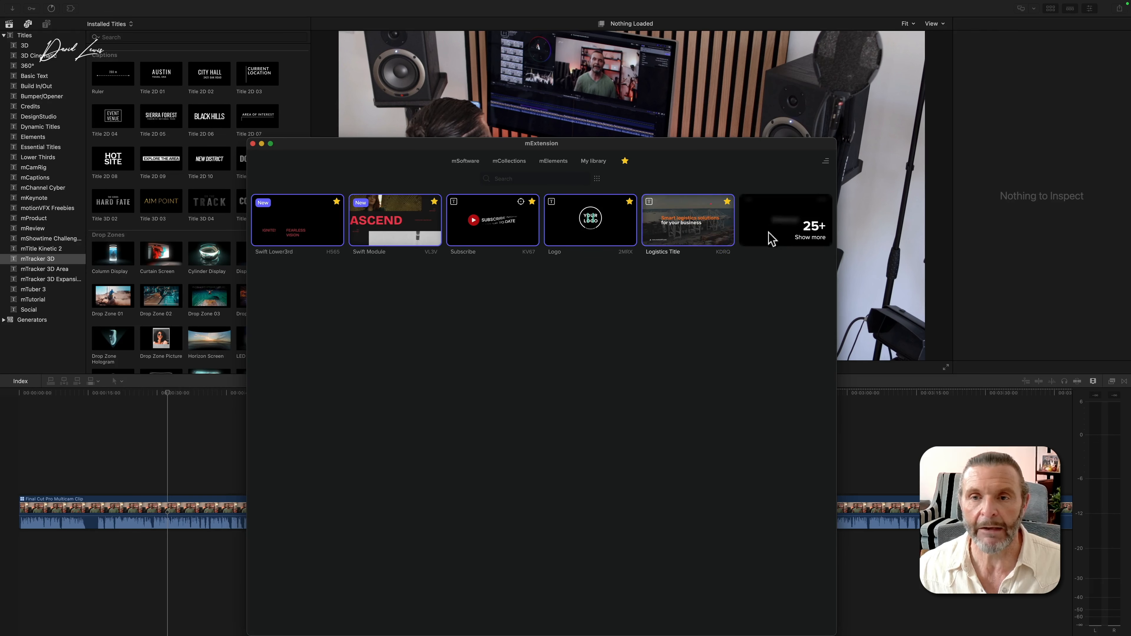
click(808, 234)
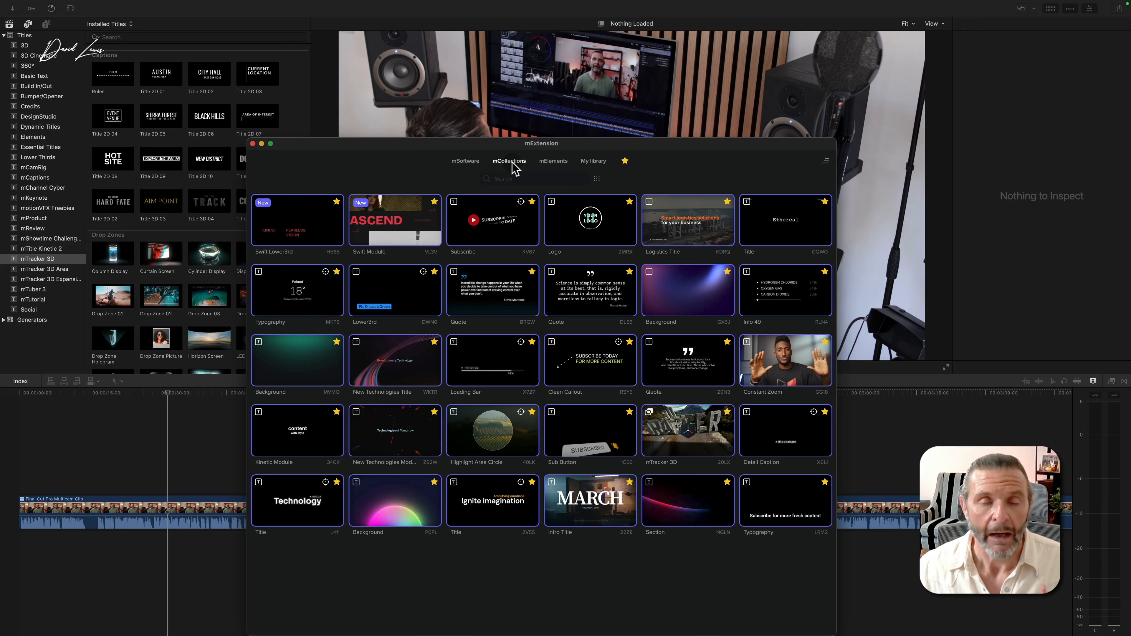
drag(588, 146, 787, 87)
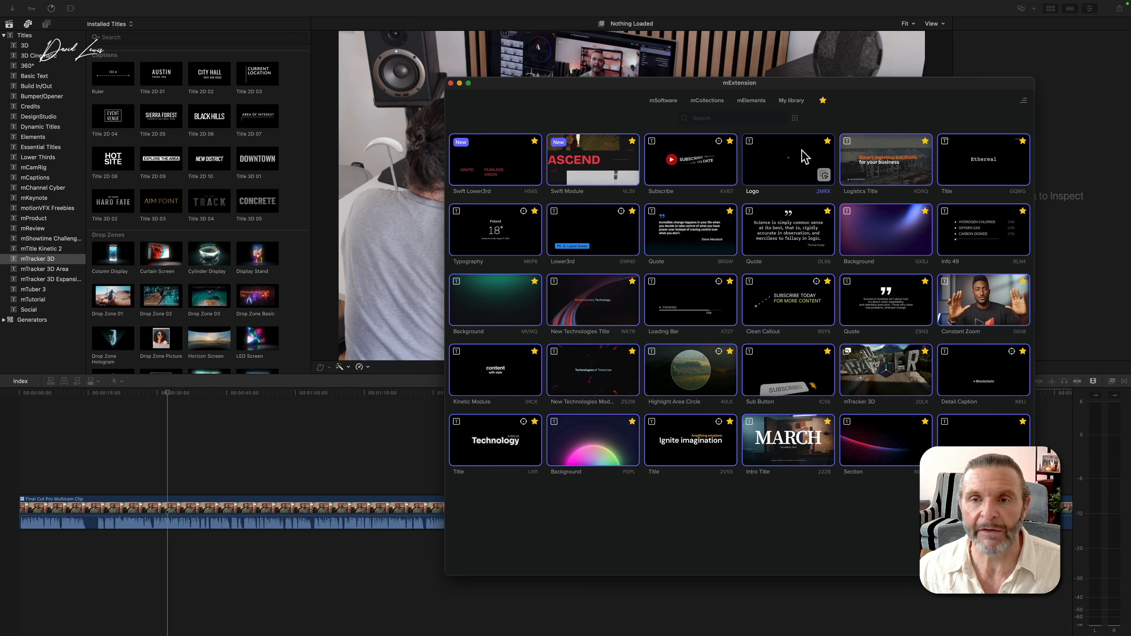
drag(802, 149, 183, 488)
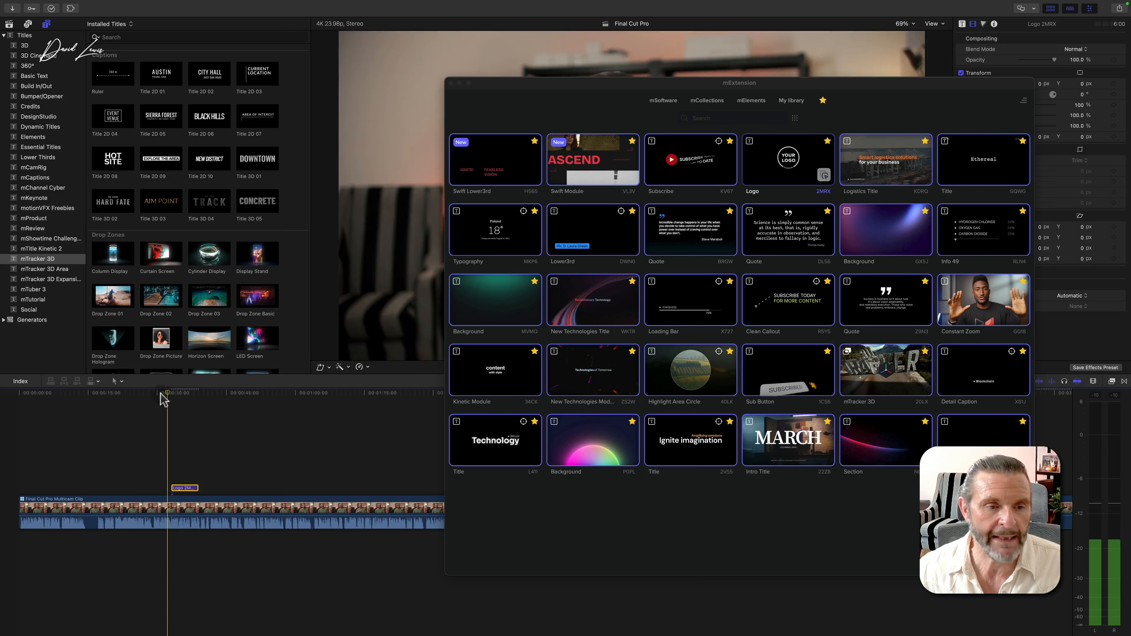
Move the mExtension window clear of the viewer and the timeline clips.
click(90, 416)
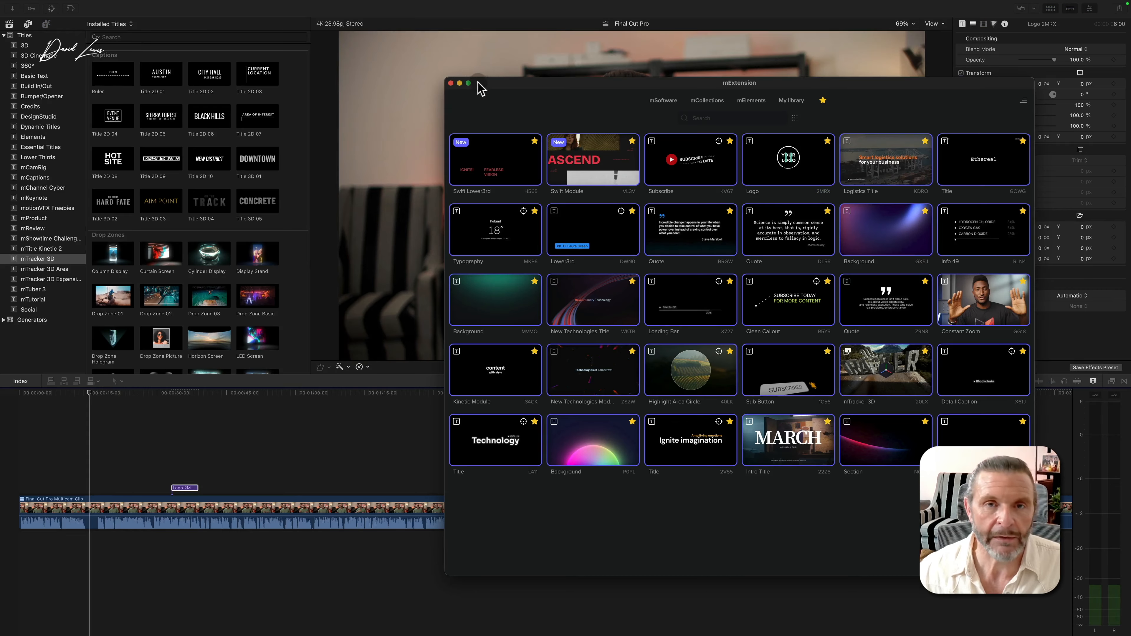
drag(485, 86, 609, 548)
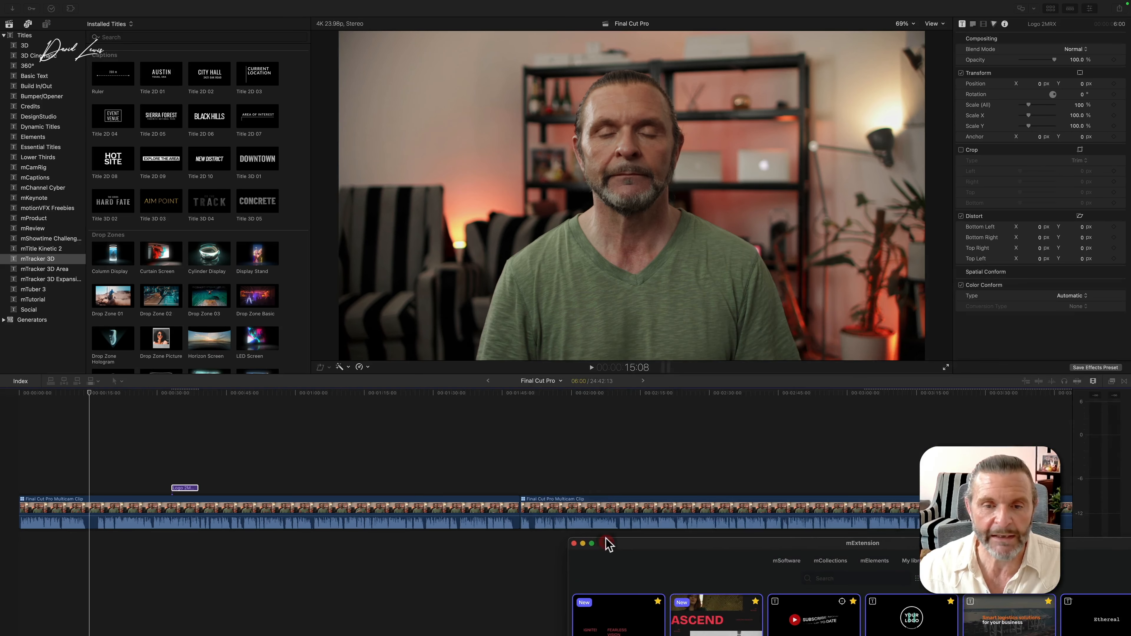
click(444, 543)
Cut out and delete the pause of about two seconds starting at 14:21 in the first multicam clip.
key(super+equal)
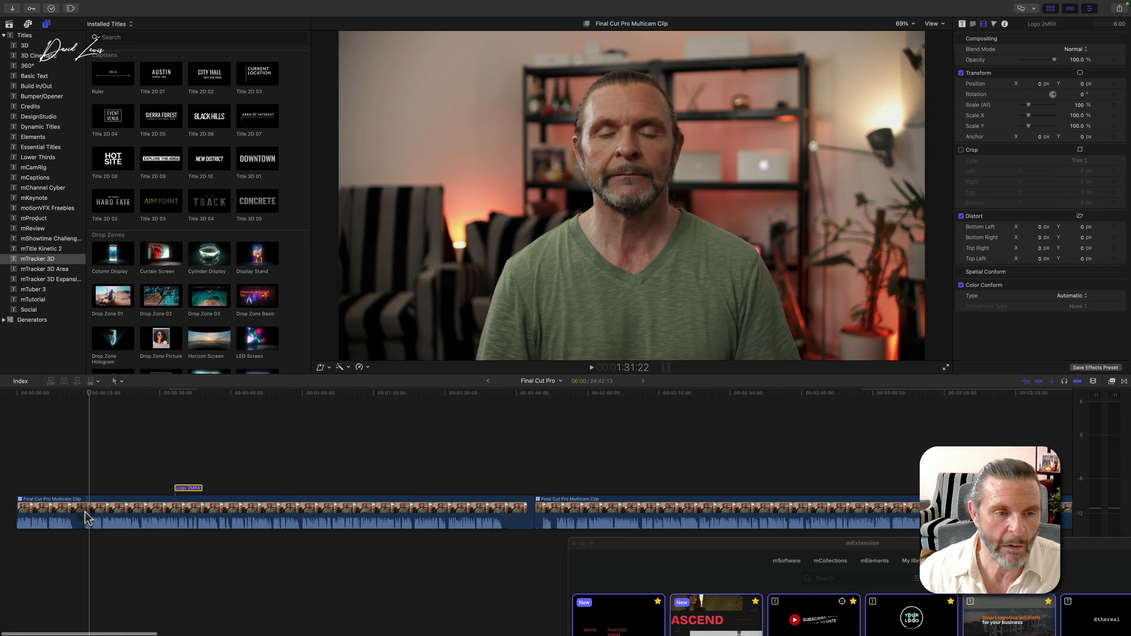
scroll(104, 477, left, 2)
drag(124, 397, 134, 394)
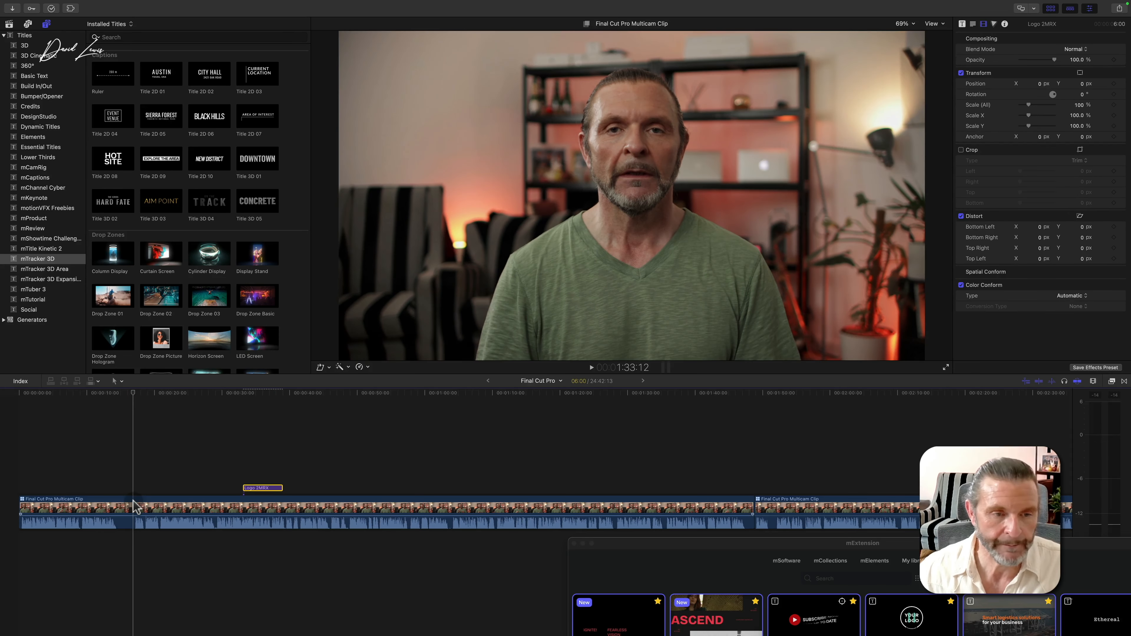
click(134, 508)
key(super+b)
drag(133, 395, 119, 396)
click(118, 501)
key(super+b)
click(126, 508)
key(Delete)
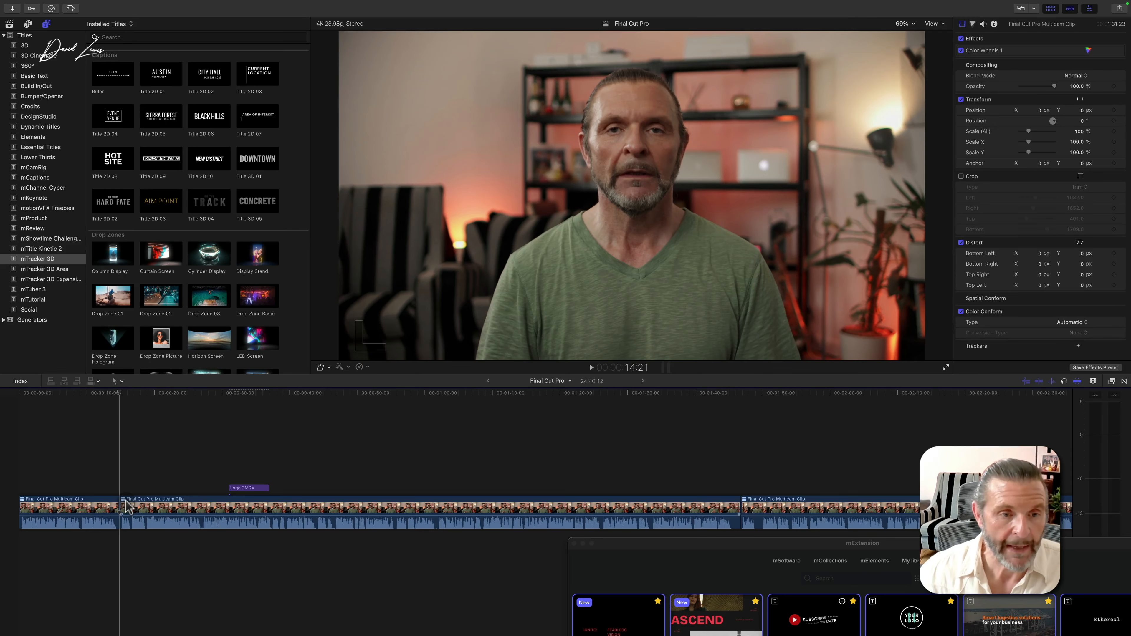
Insert the Logo 2MRX title into the main storyline at the 14:21 cut and set its duration to 3 seconds.
drag(253, 489, 139, 512)
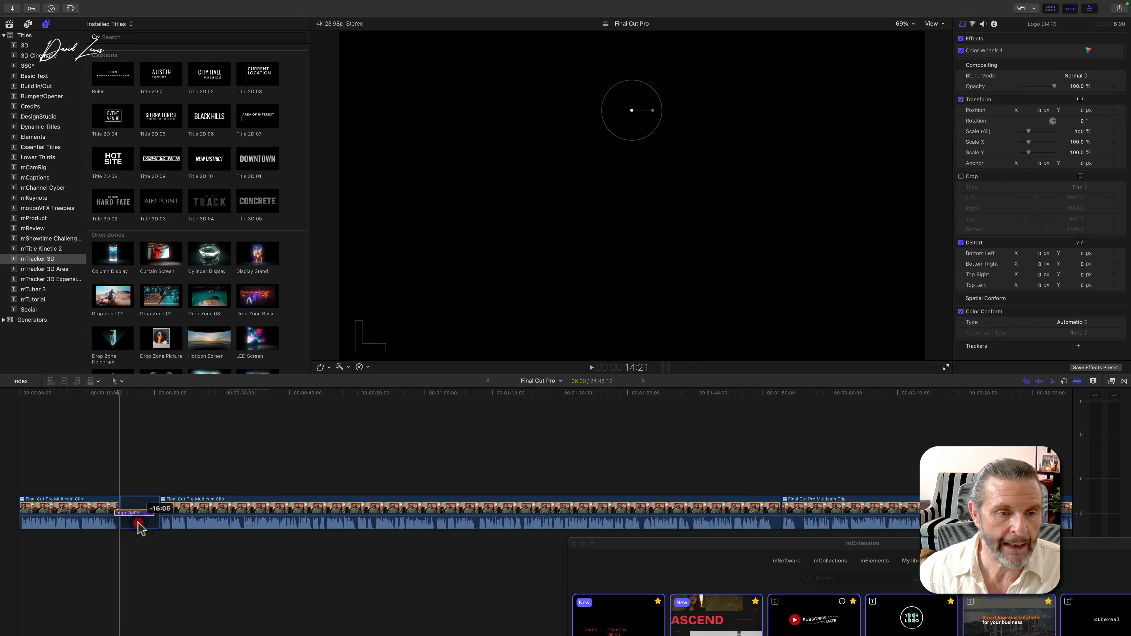
click(125, 394)
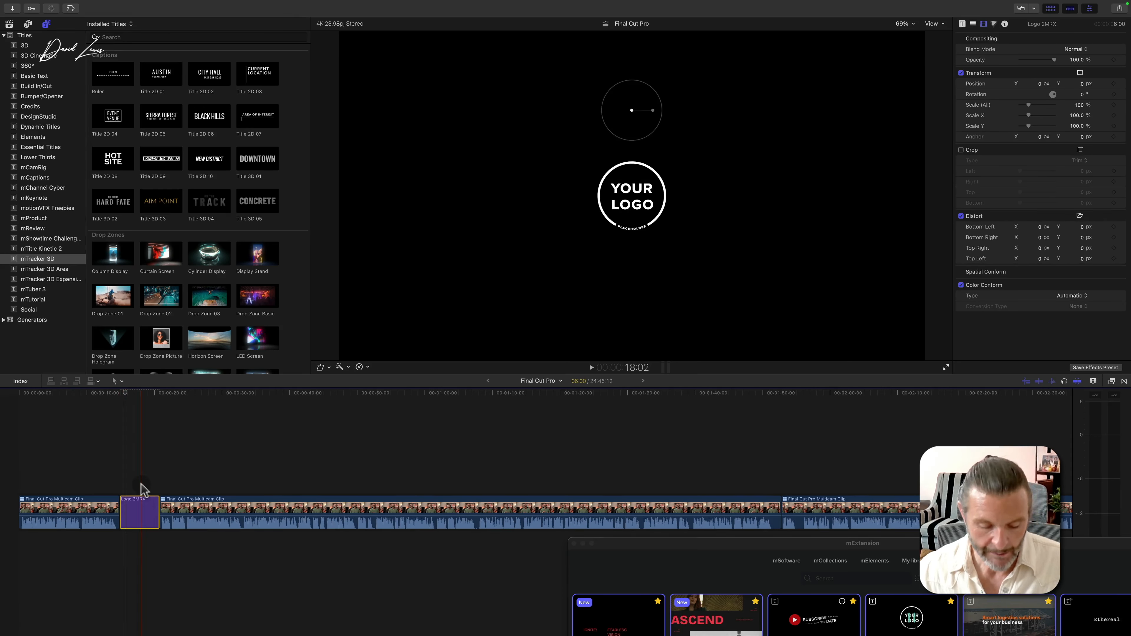
key(ctrl+d)
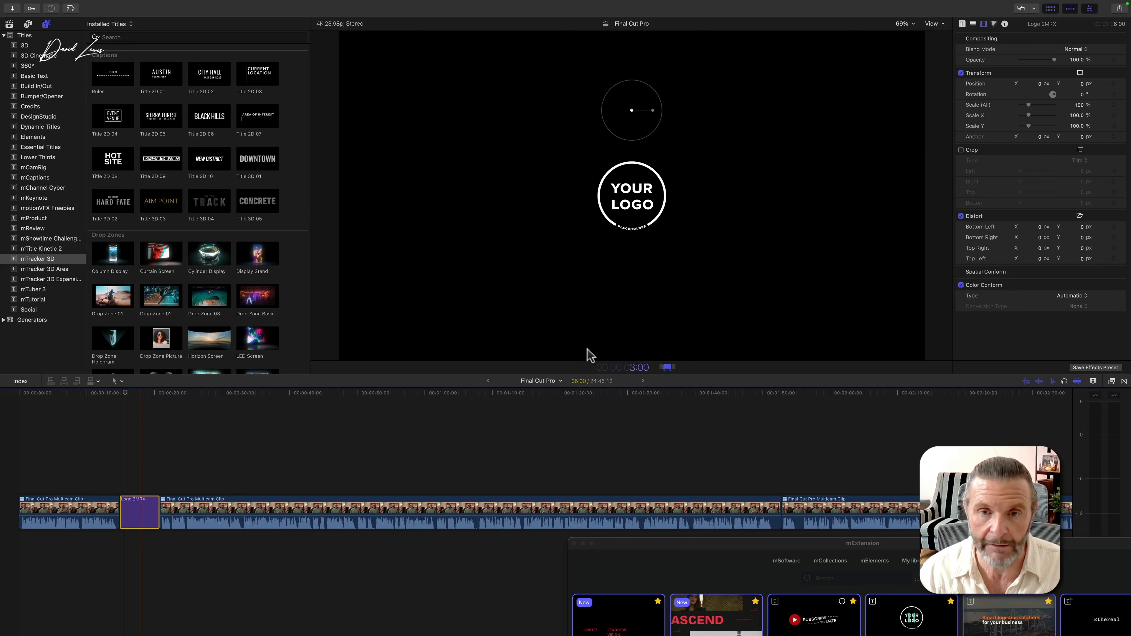
key(Return)
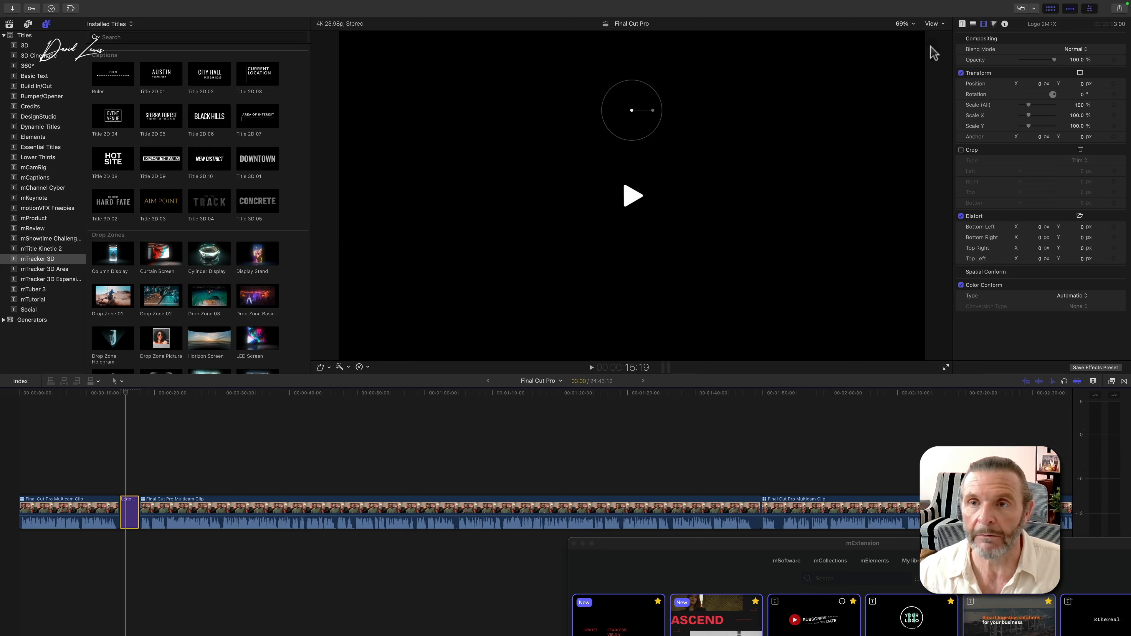
Import the Logo folder into the 17-06-2025 event, leaving the files in place.
click(962, 25)
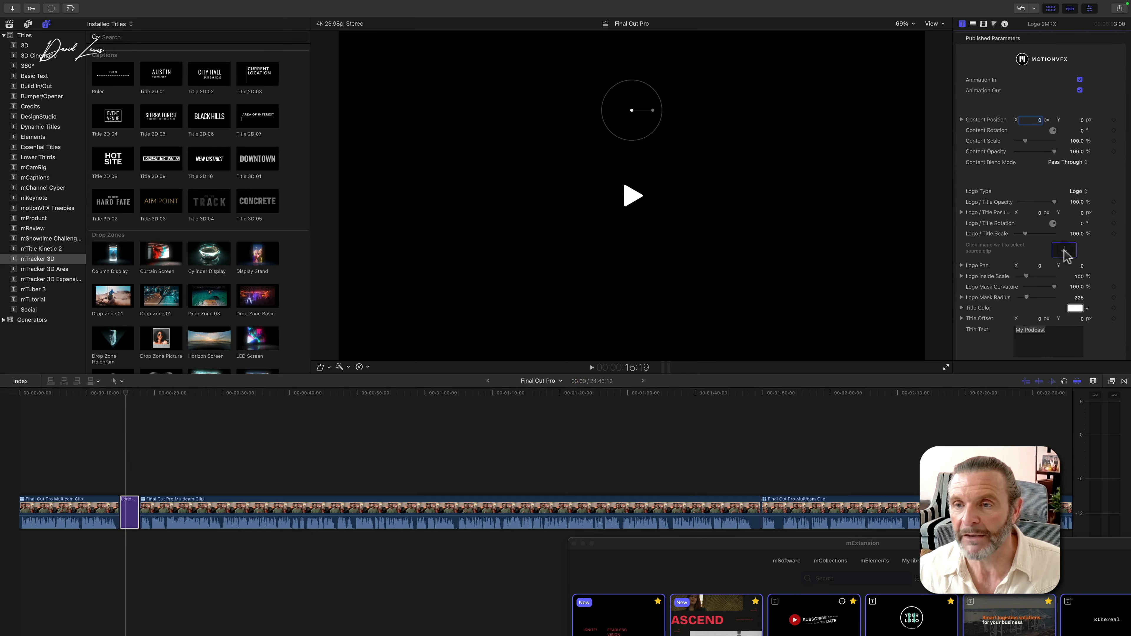
click(9, 24)
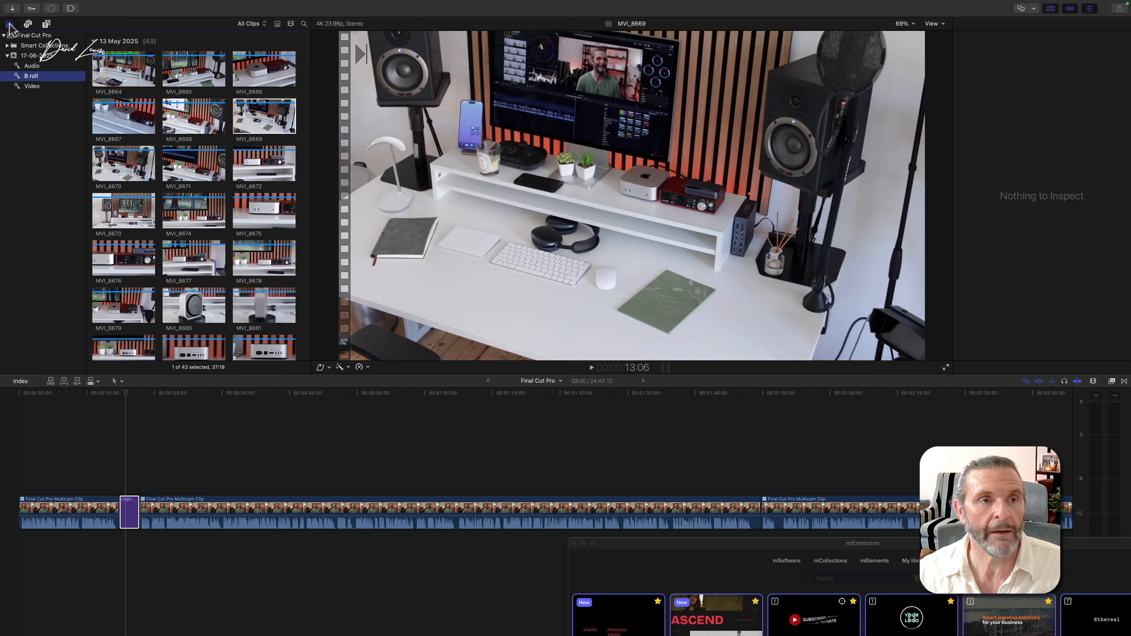
click(36, 56)
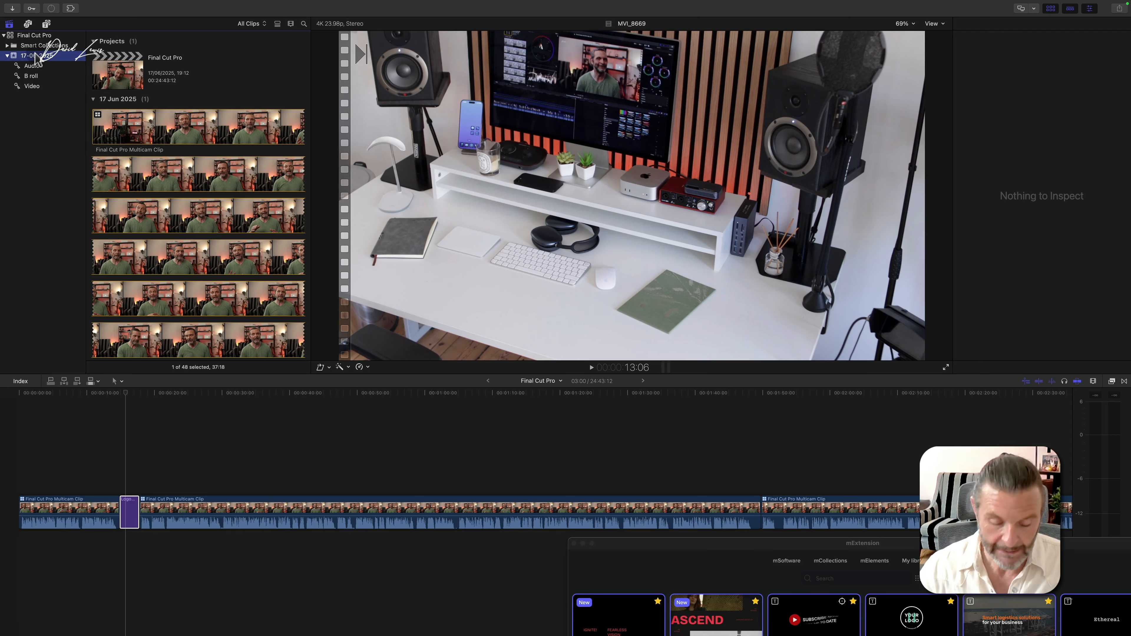
key(super+i)
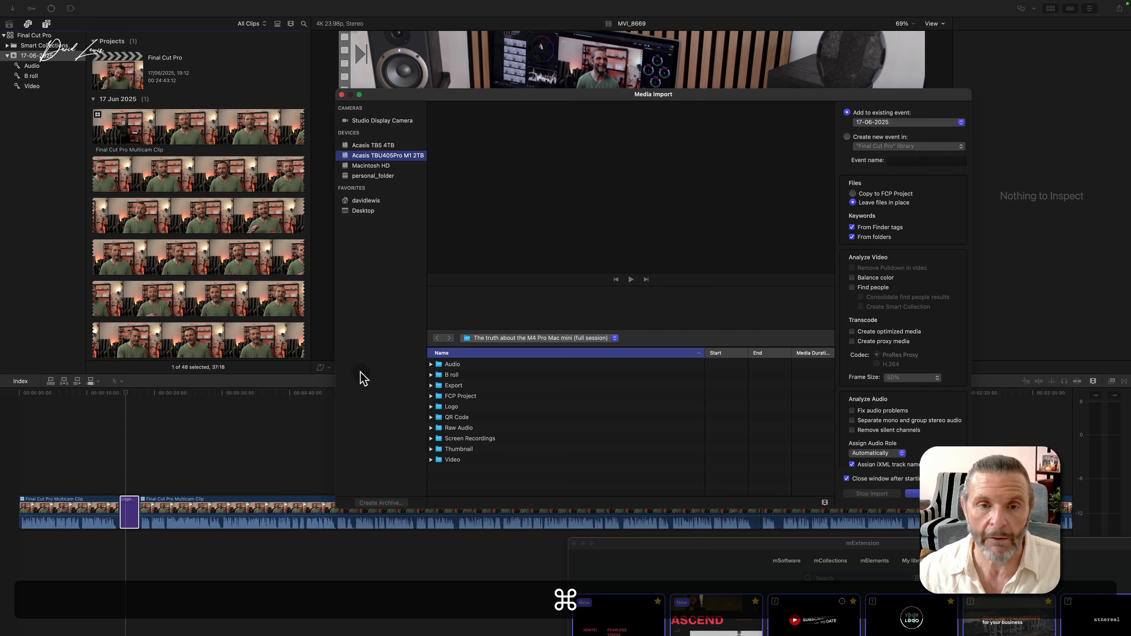
click(453, 406)
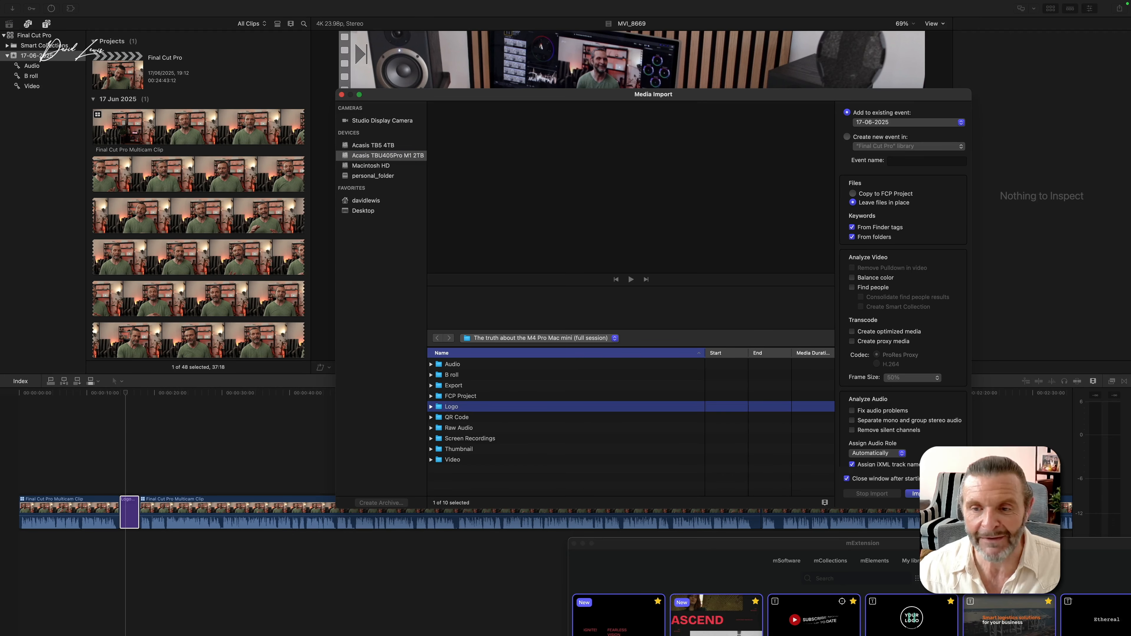
click(933, 494)
Assign the black DTT roundel image from the Logo keyword collection as the Logo 2MRX title's logo.
click(41, 88)
click(130, 512)
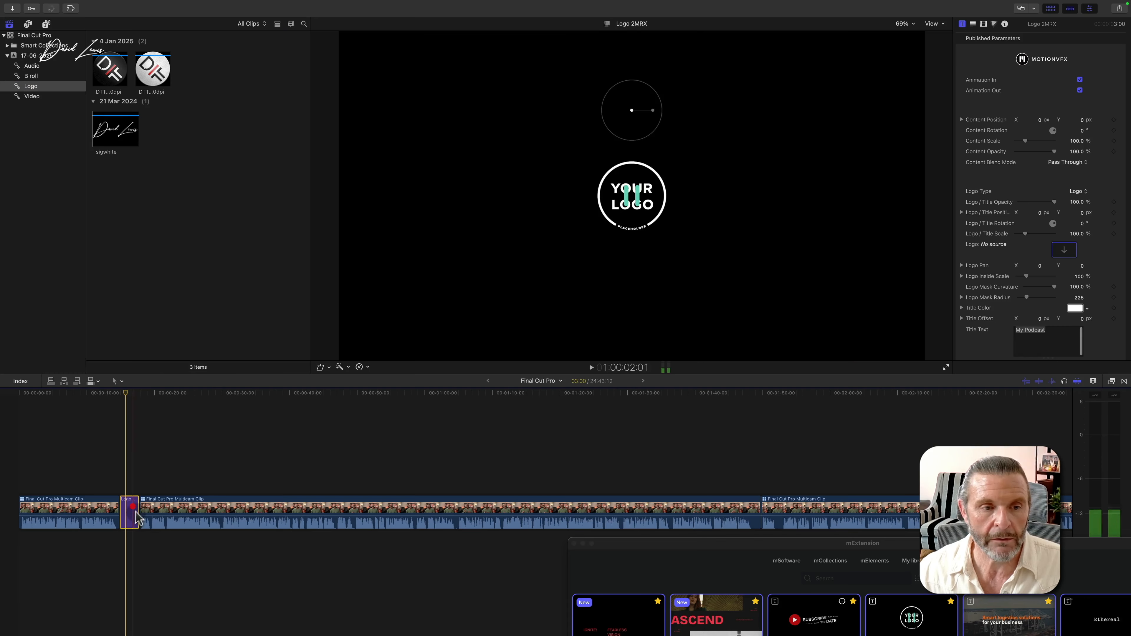
click(1065, 251)
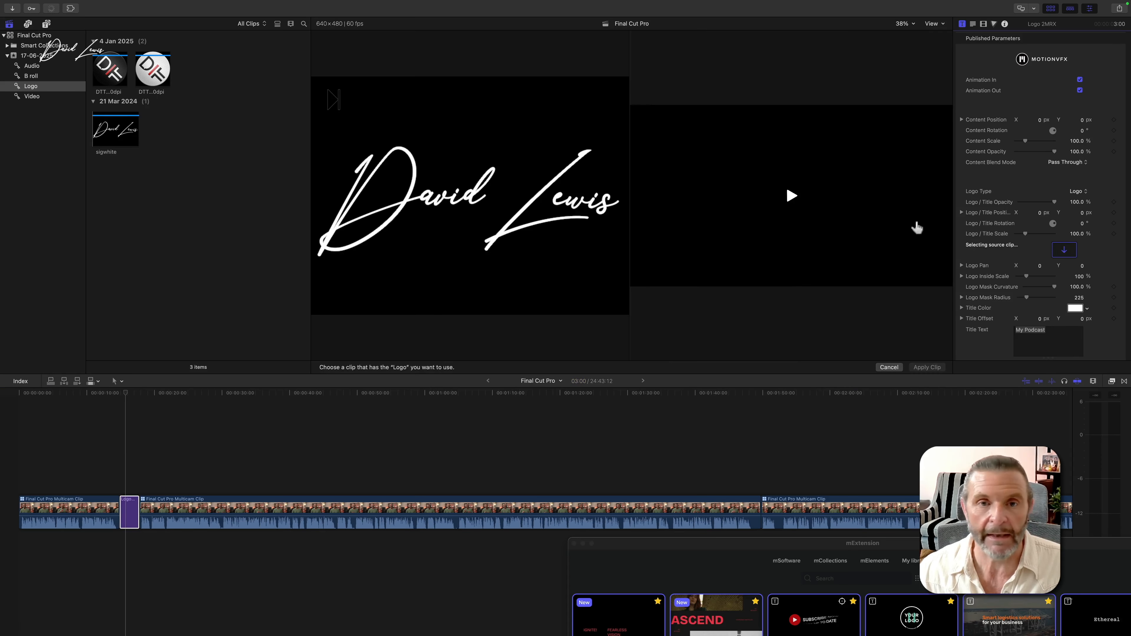
click(153, 69)
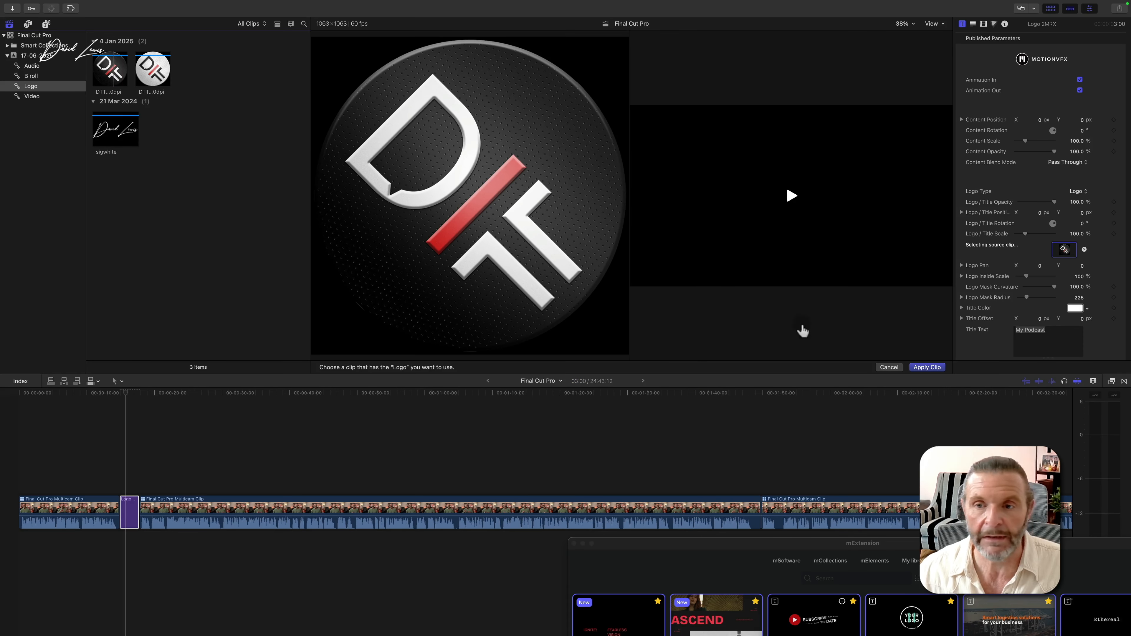
click(926, 367)
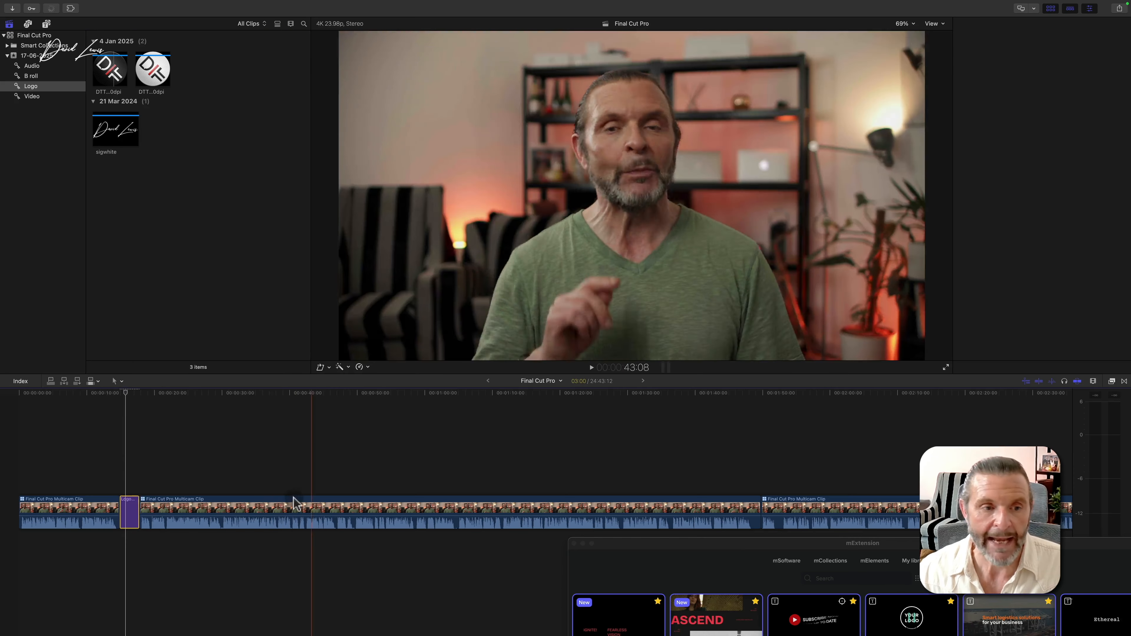
Enlarge the logo title's Content Scale to about 306% and play back its animation.
drag(125, 393, 132, 393)
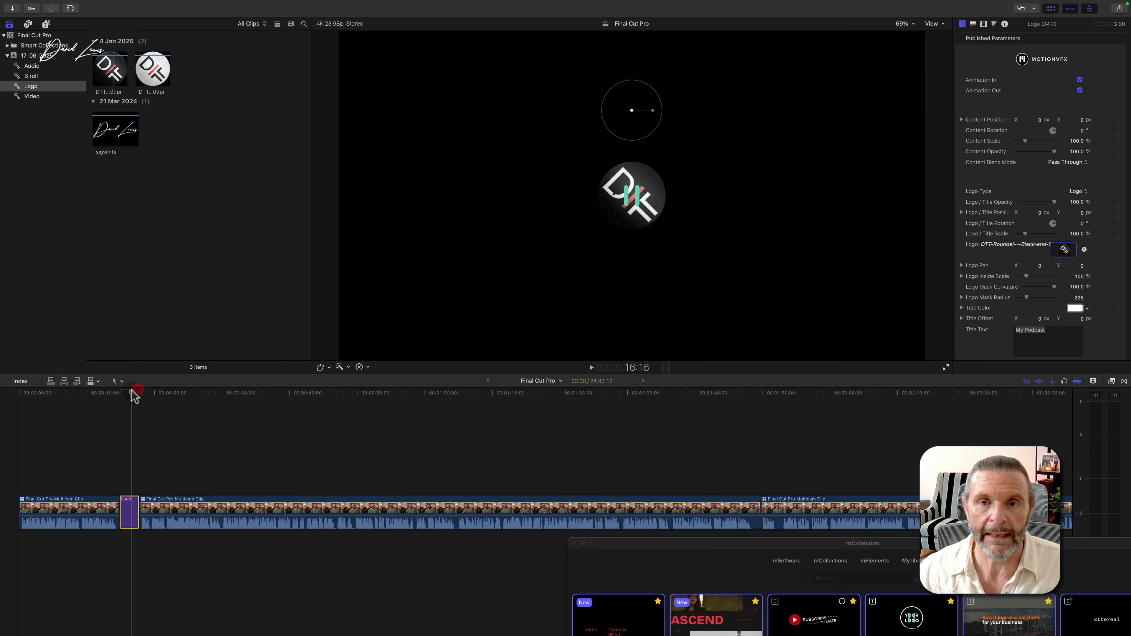
drag(1025, 139, 1045, 139)
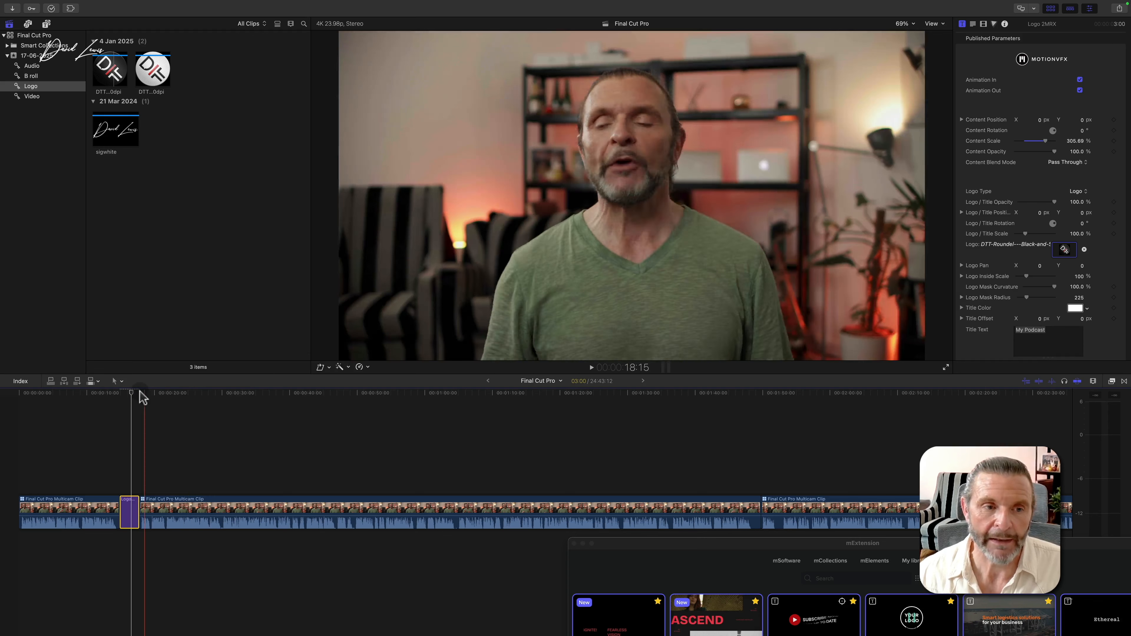
drag(132, 393, 123, 395)
key(space)
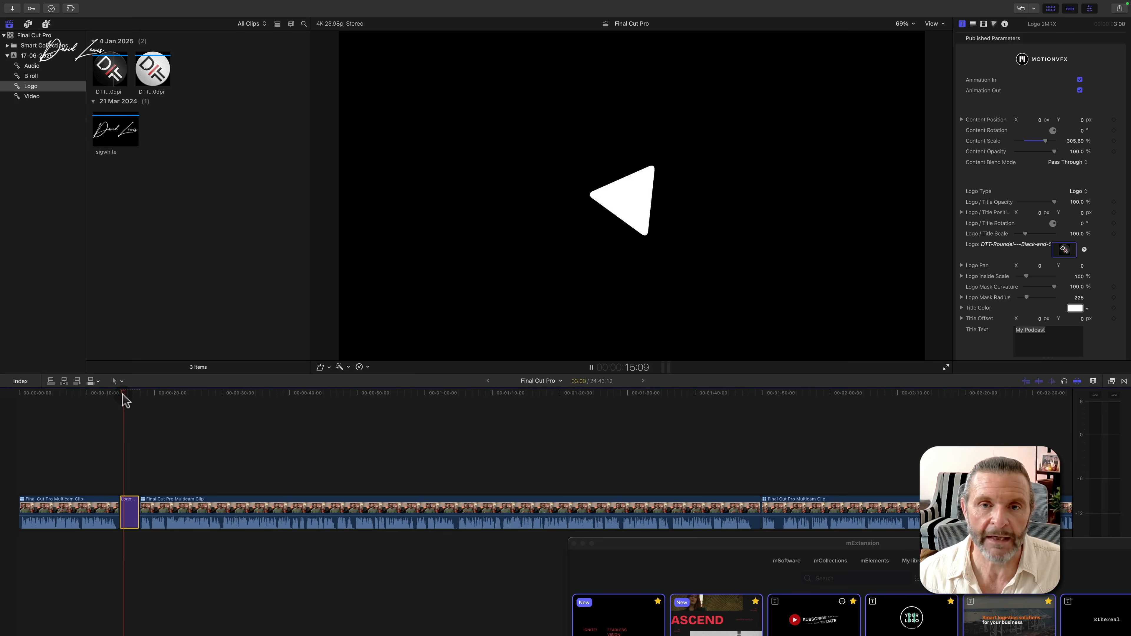
key(space)
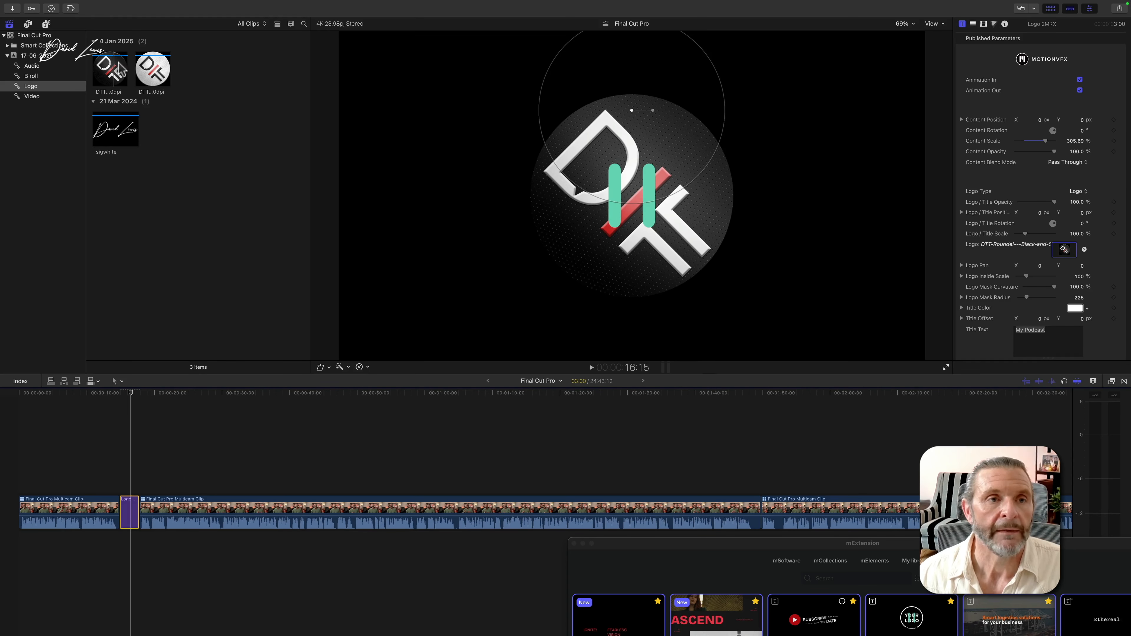
Search the sound effects for "flutter", attach Low Frequency Flutter FX 02 beneath the logo title at 16:15, and set its volume to -12 dB.
click(28, 24)
click(31, 66)
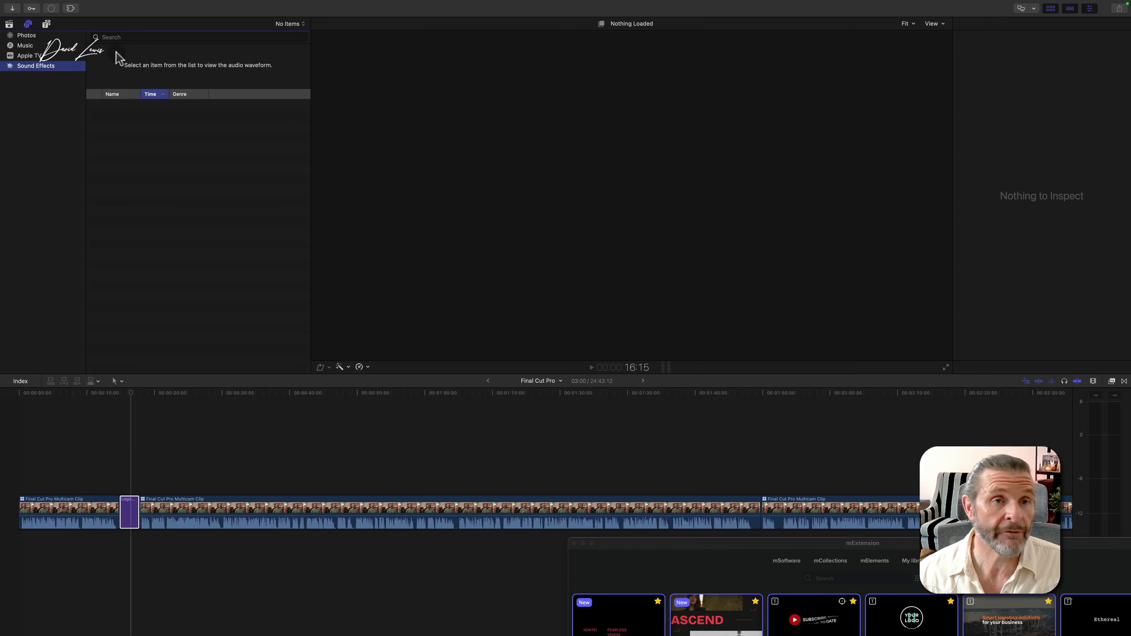
click(132, 37)
text(f)
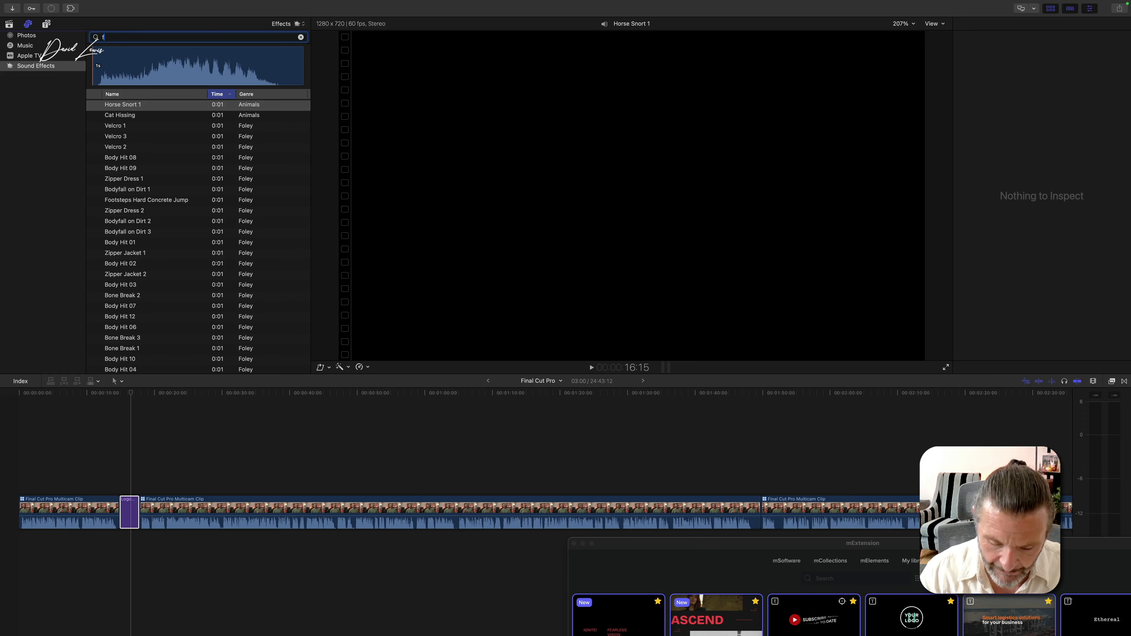
text(lutter)
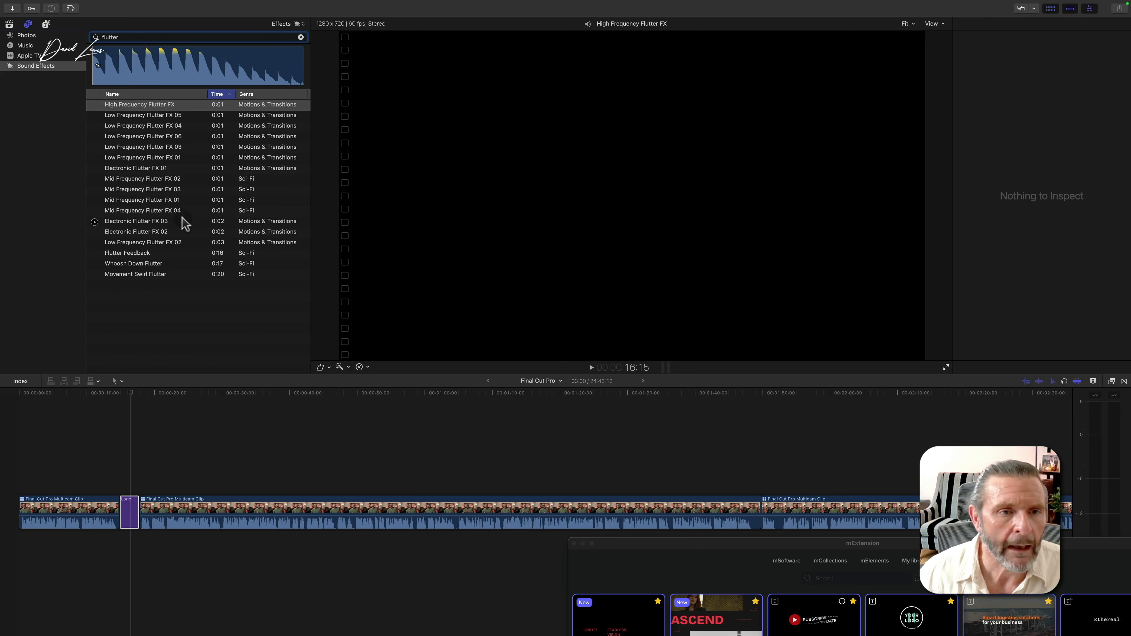
drag(156, 242, 129, 544)
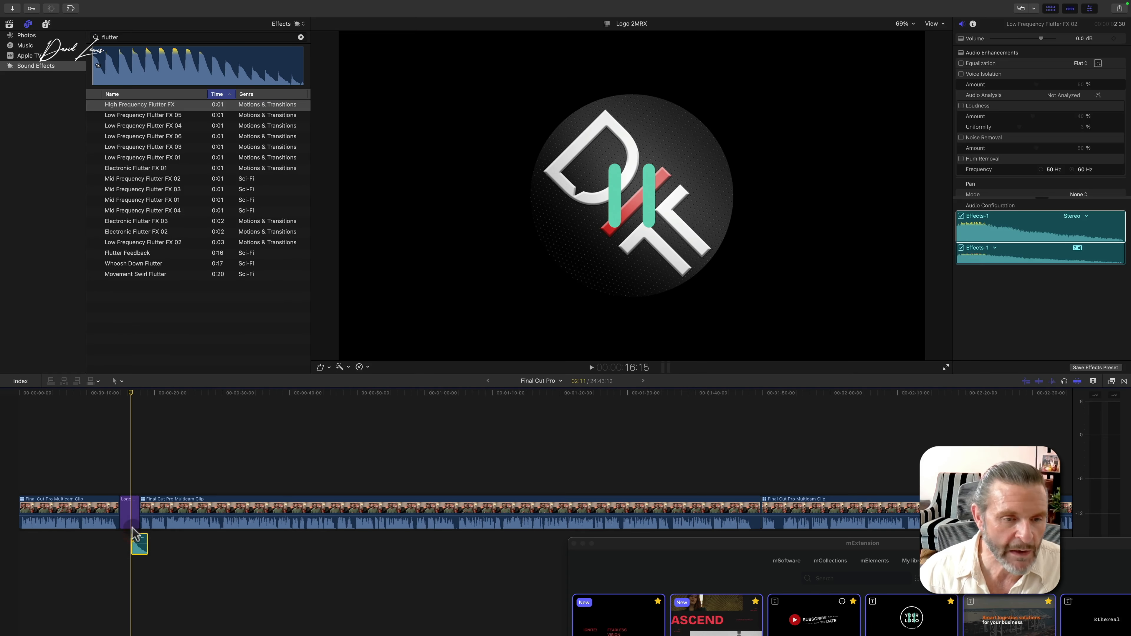
click(1078, 39)
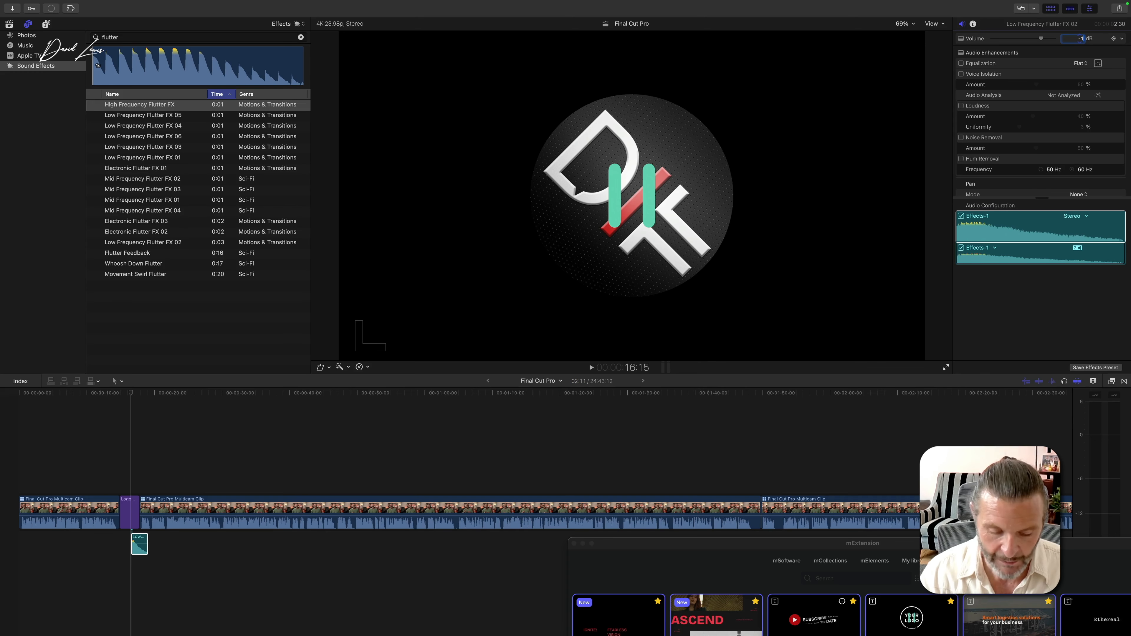
key(Return)
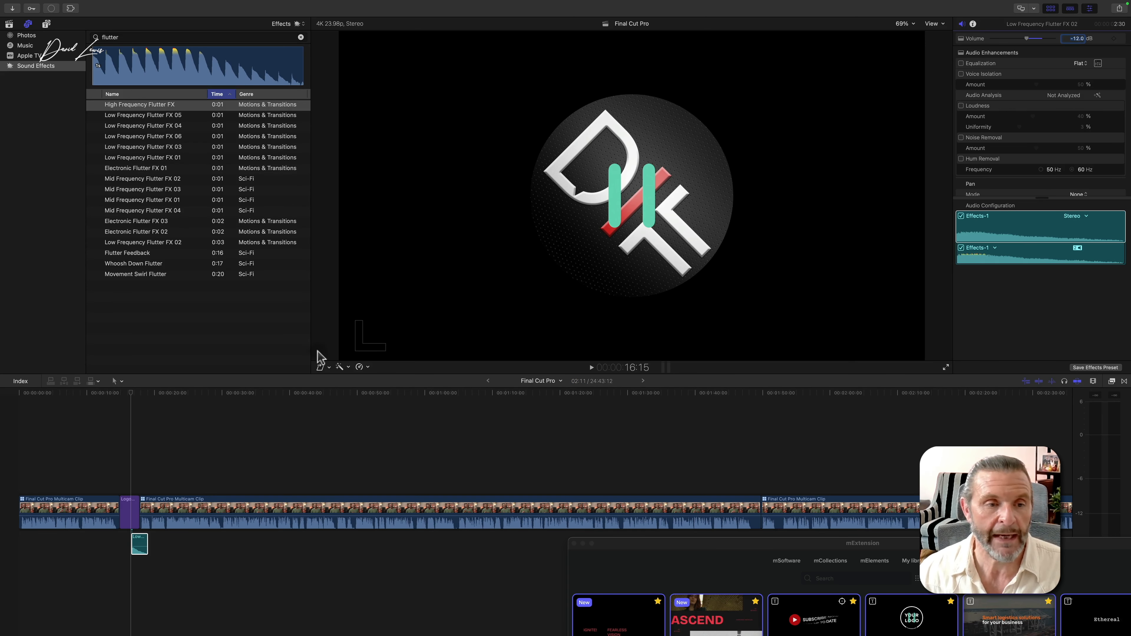
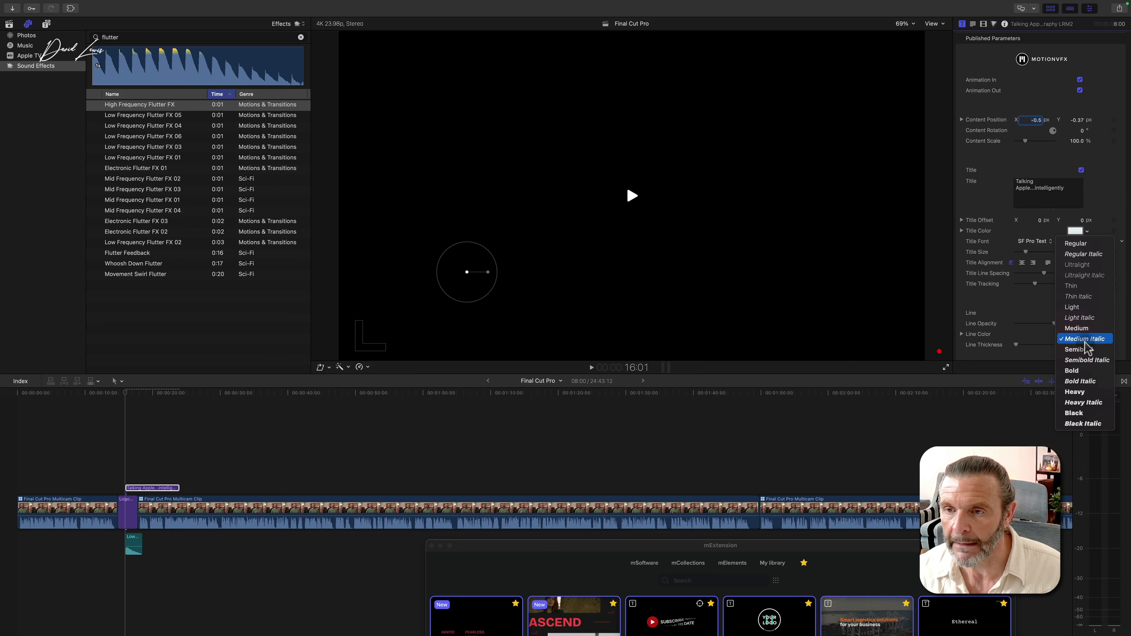
Set the "Talking Apple...intelligently" title's font weight to Semibold and play the section from just before the logo.
click(1079, 349)
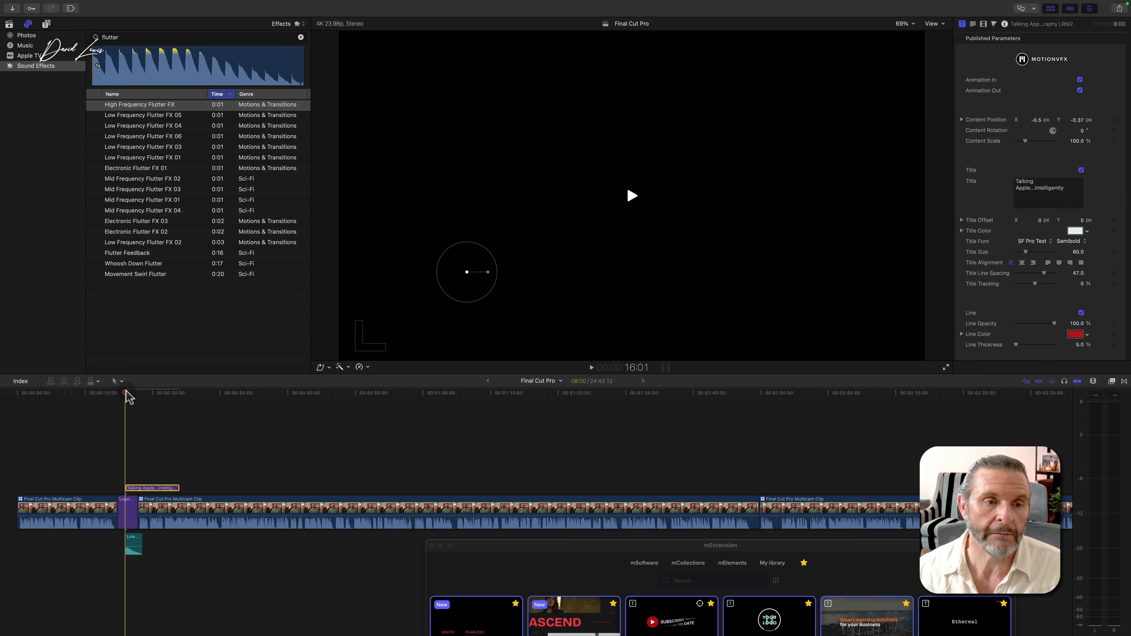
drag(125, 392, 108, 396)
key(space)
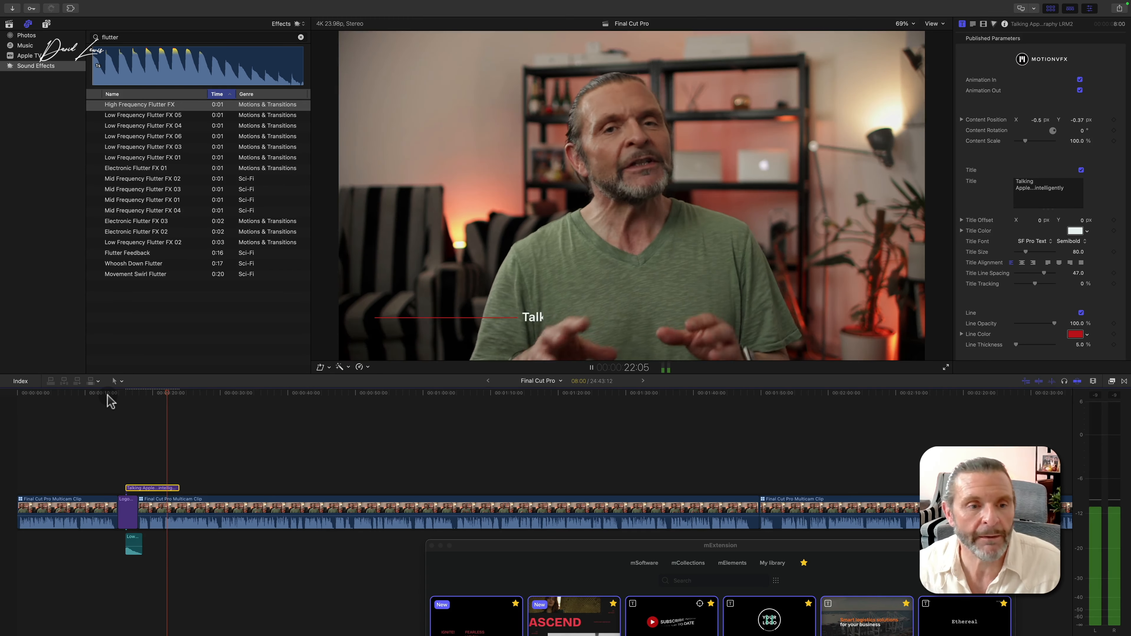
key(space)
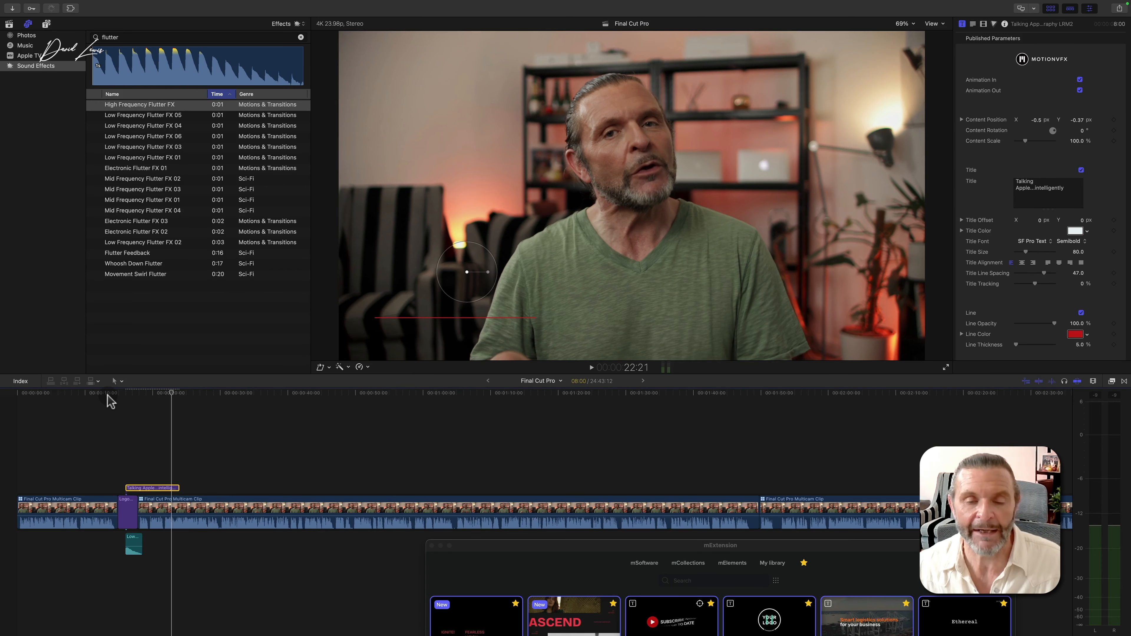
Browse the Travel-themed mCollections in mExtension and download the Travel Lower3rd title from the Travel collection.
click(481, 564)
drag(489, 550, 389, 121)
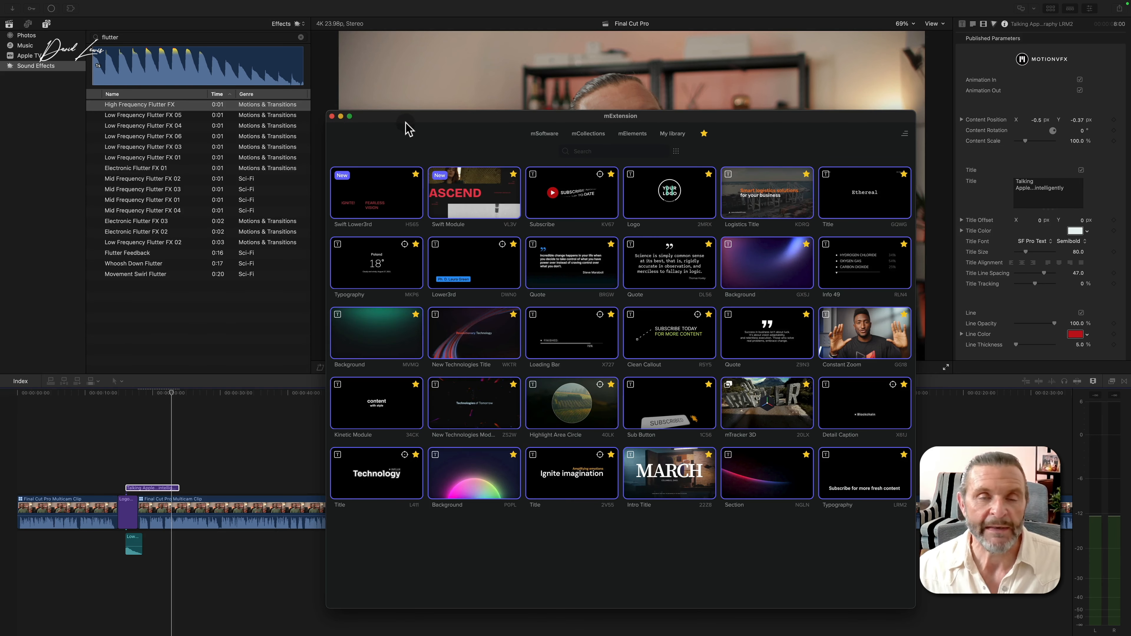
click(589, 134)
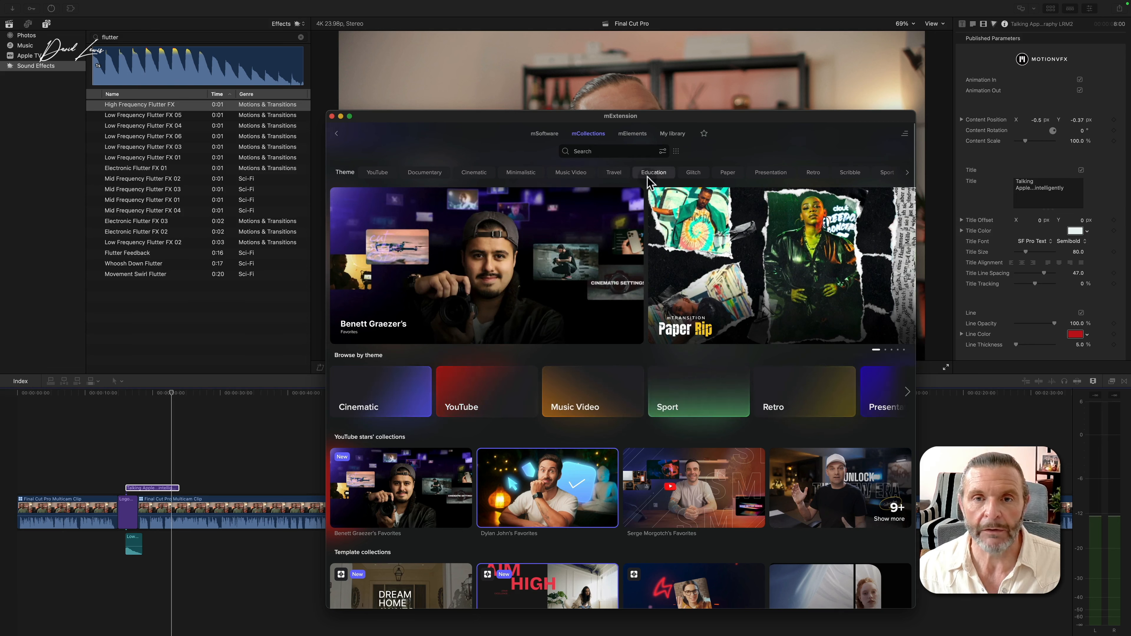
click(613, 173)
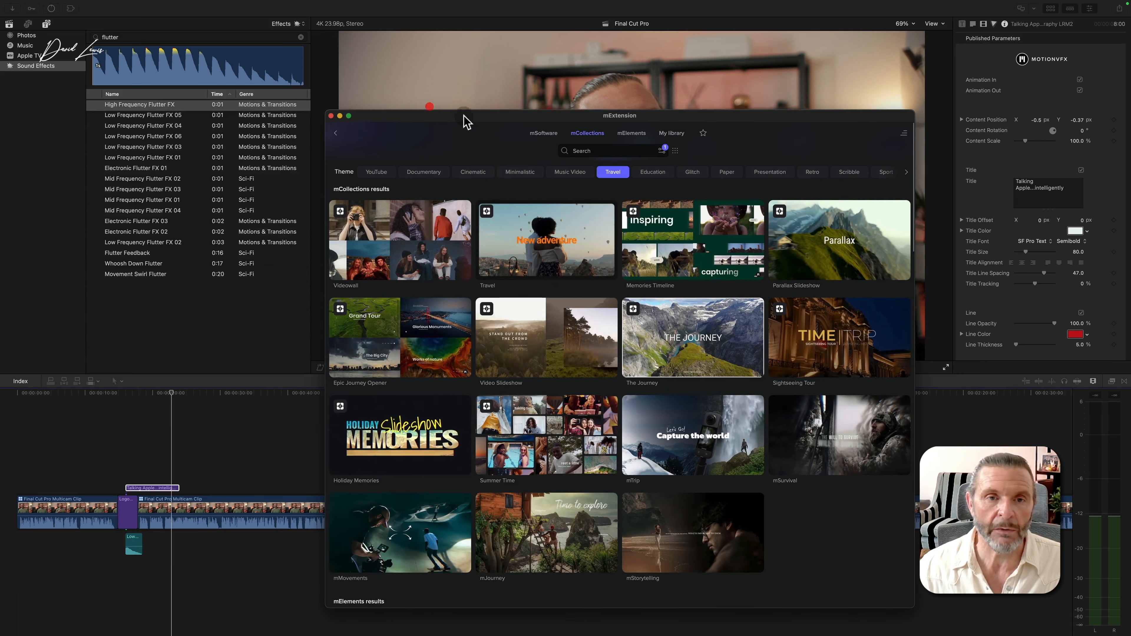
drag(466, 120, 431, 109)
click(518, 246)
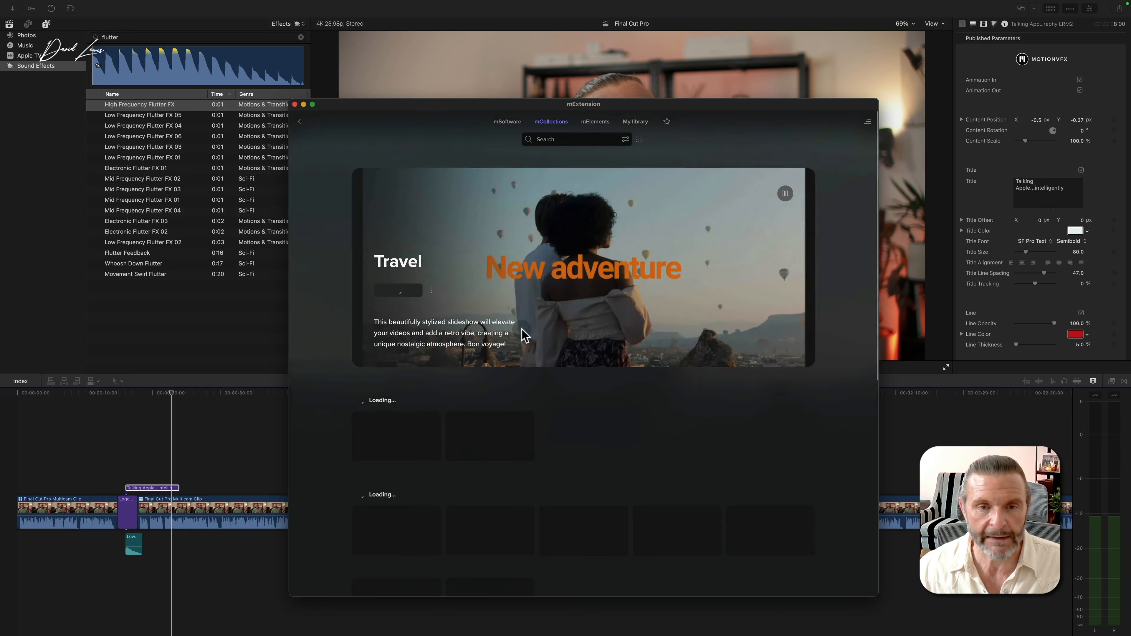
scroll(530, 392, down, 5)
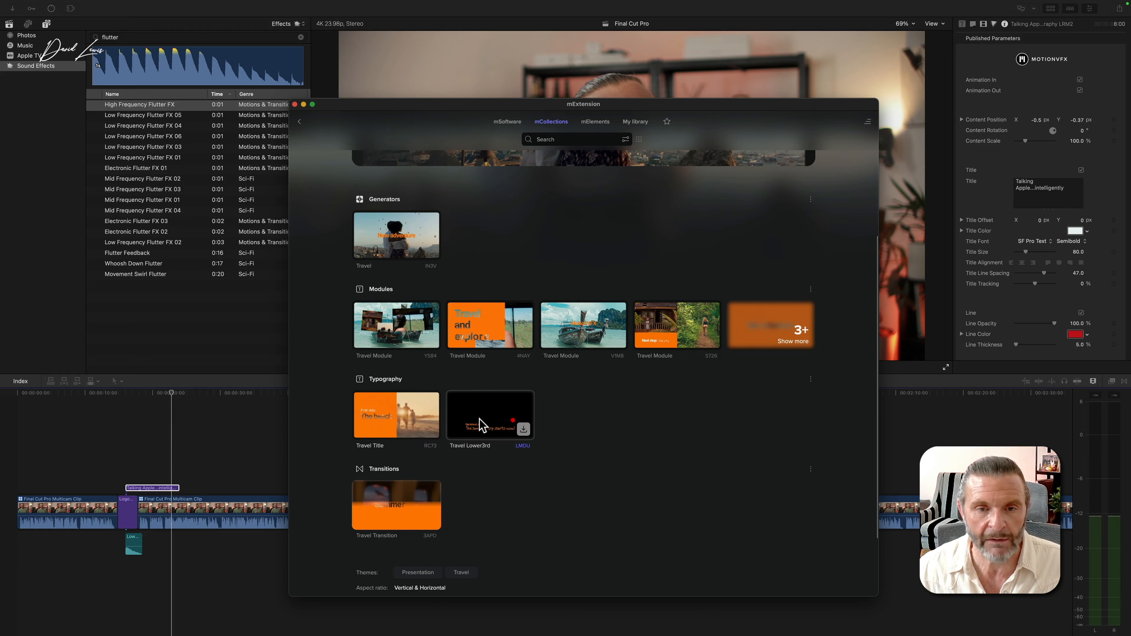
click(483, 425)
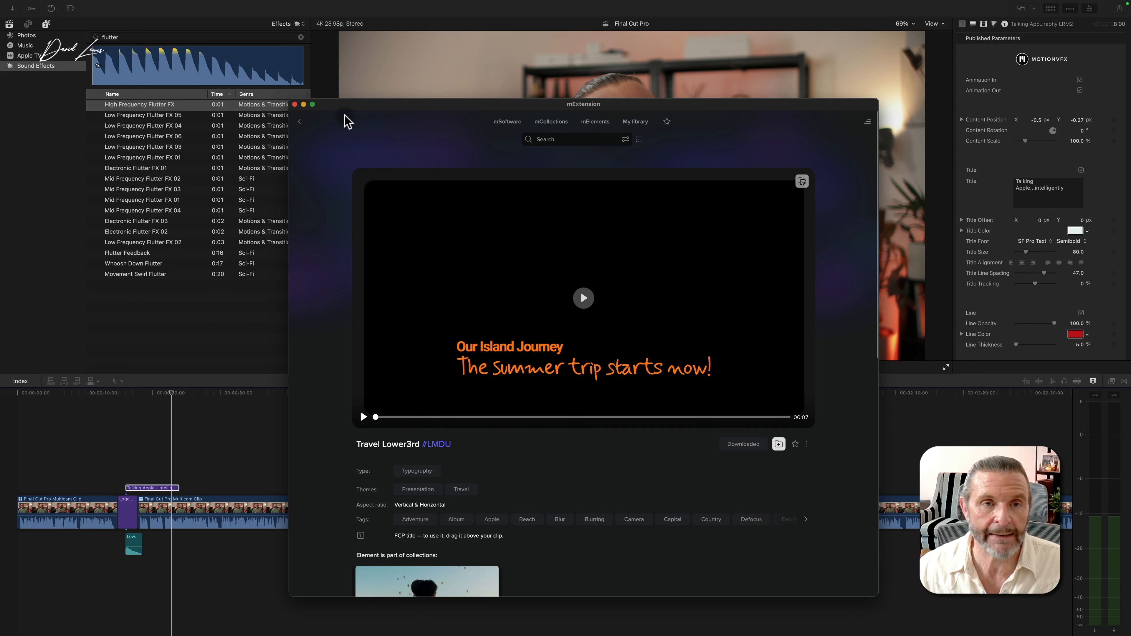
Add the Travel Lower3rd title above the second multicam clip near 34 seconds and preview it over the footage.
click(299, 123)
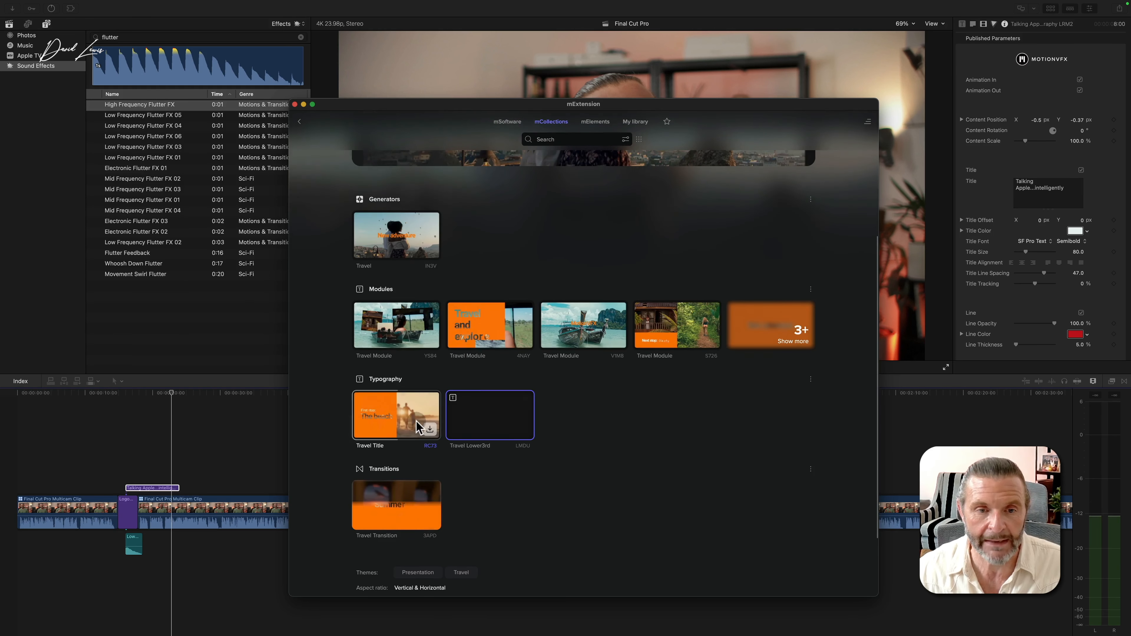
drag(421, 119, 587, 93)
drag(668, 374, 246, 488)
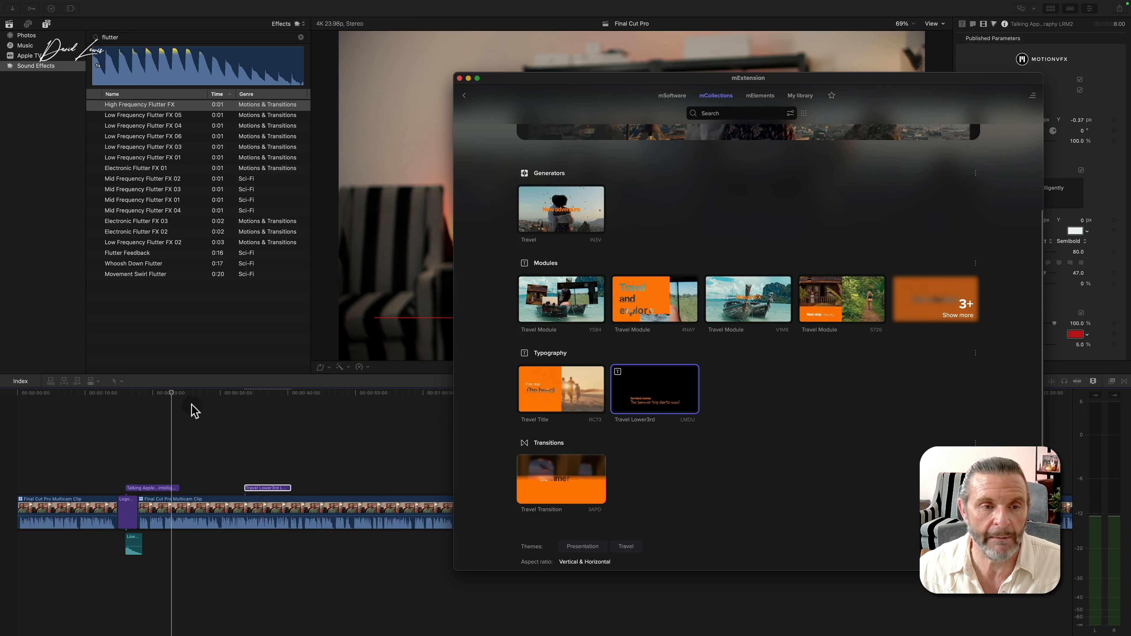
click(243, 405)
drag(556, 101, 441, 550)
click(300, 389)
click(251, 394)
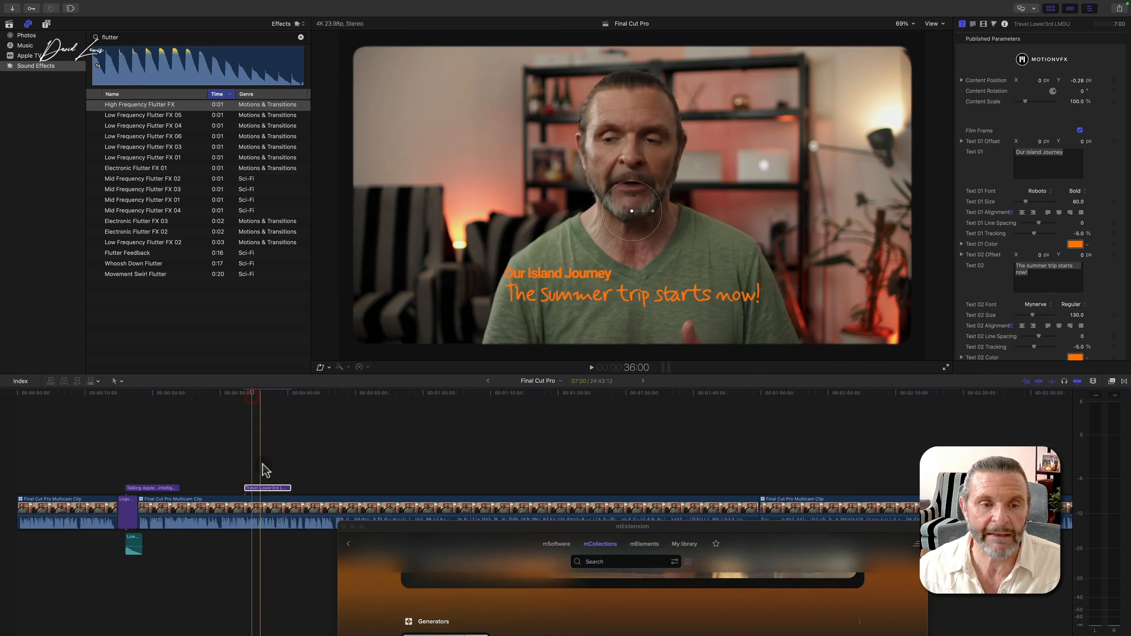
click(269, 486)
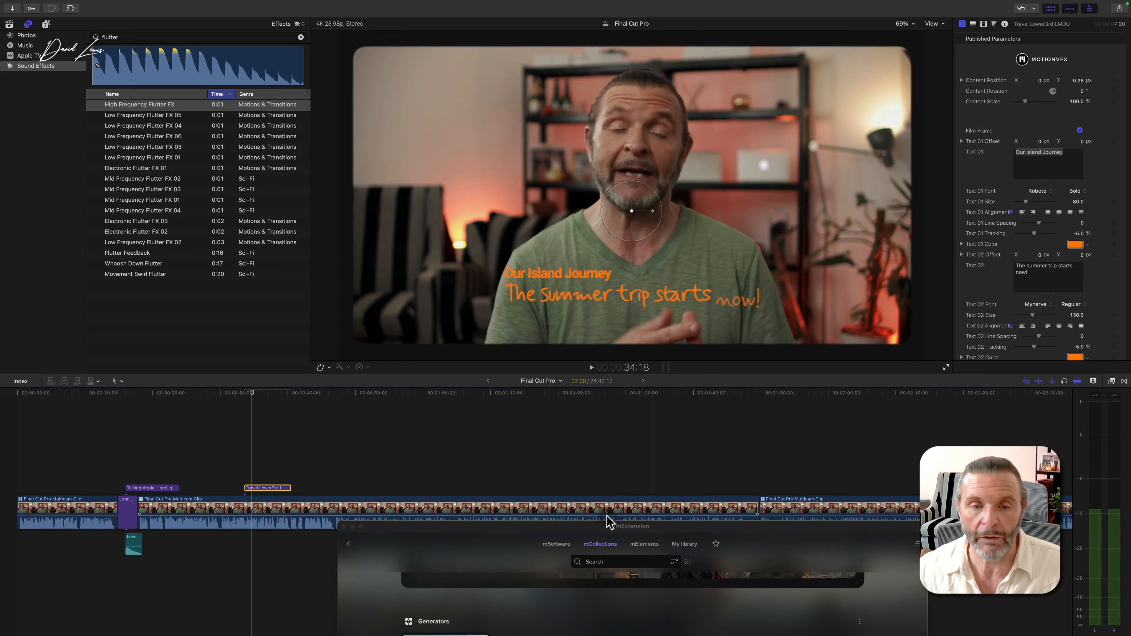
Bring the mExtension window back into full view and show the personal library of collections and downloads.
drag(546, 528, 555, 98)
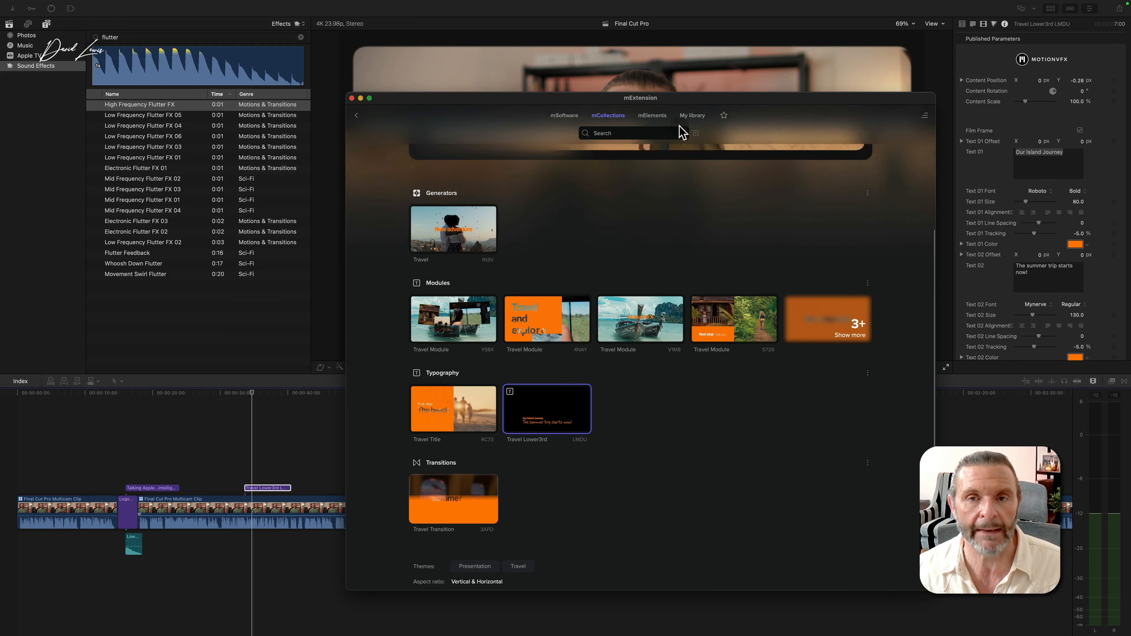
click(687, 117)
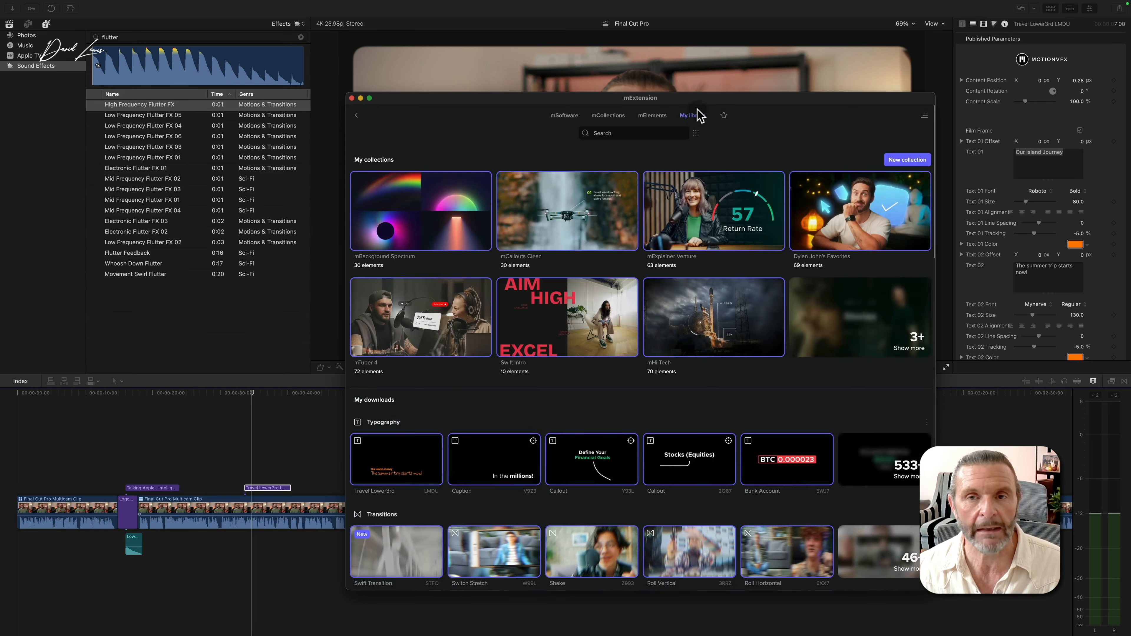
Add the "Instant Impact" Swift Module from the Swift Intro collection above the second multicam clip near 48 seconds and preview it.
drag(695, 114, 631, 92)
click(559, 290)
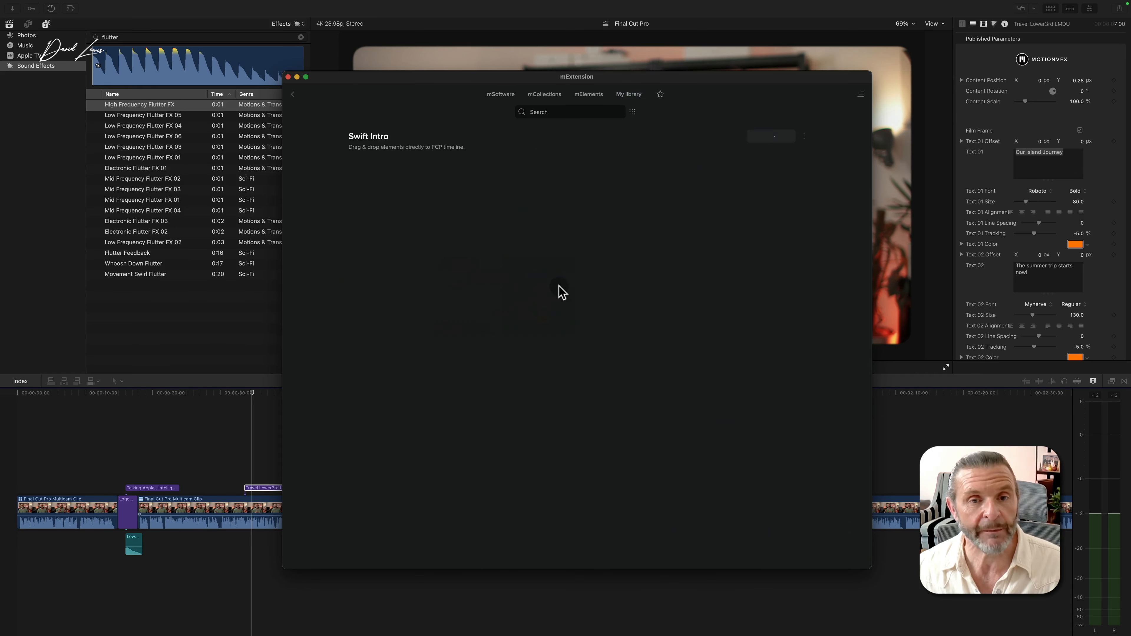
drag(475, 77, 619, 104)
click(254, 396)
drag(252, 392, 344, 393)
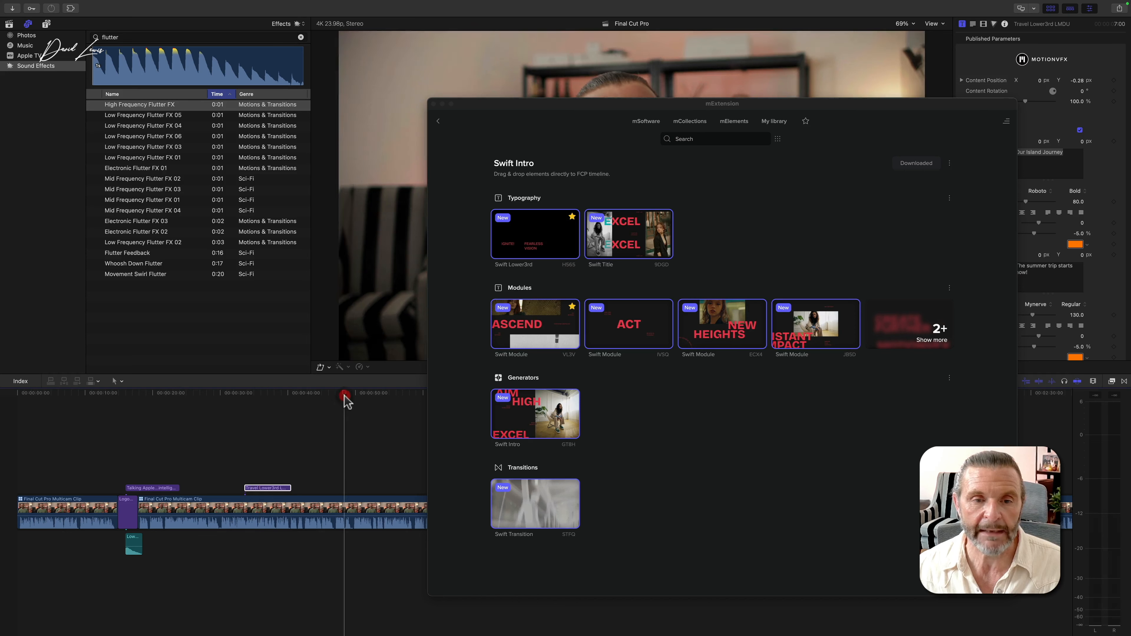
drag(801, 325, 352, 489)
drag(496, 120, 498, 507)
click(348, 403)
click(362, 396)
mouse_move(365, 397)
mouse_down()
mouse_move(379, 399)
mouse_move(368, 399)
mouse_up()
Bring the mExtension window back into view, look over the Swift Intro elements and show the favourite elements.
drag(607, 491, 488, 125)
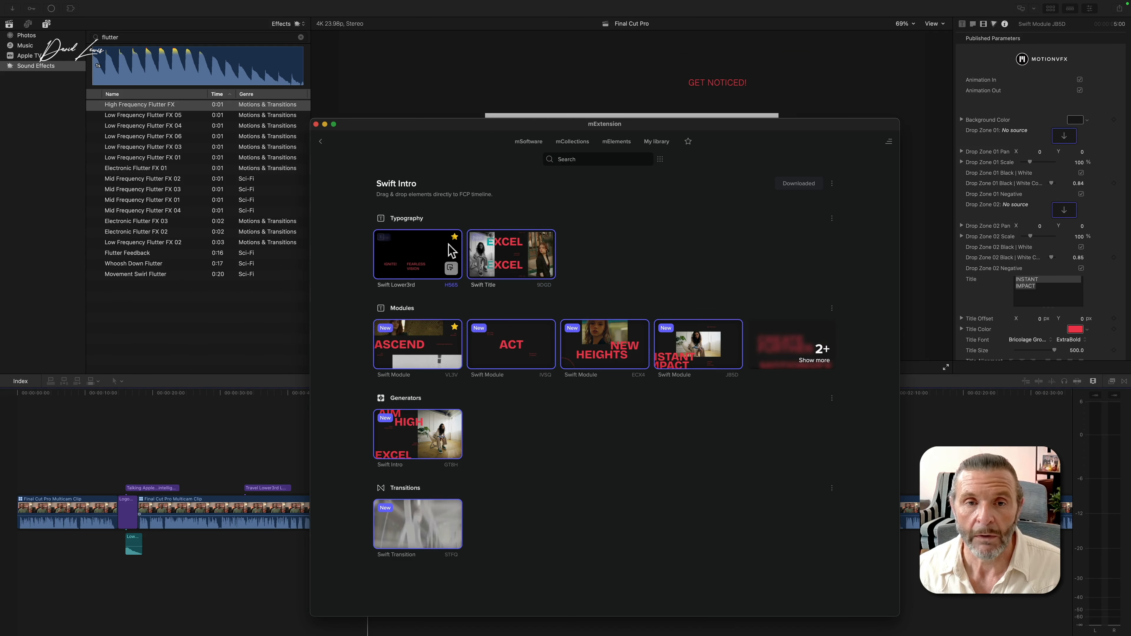
mouse_move(534, 254)
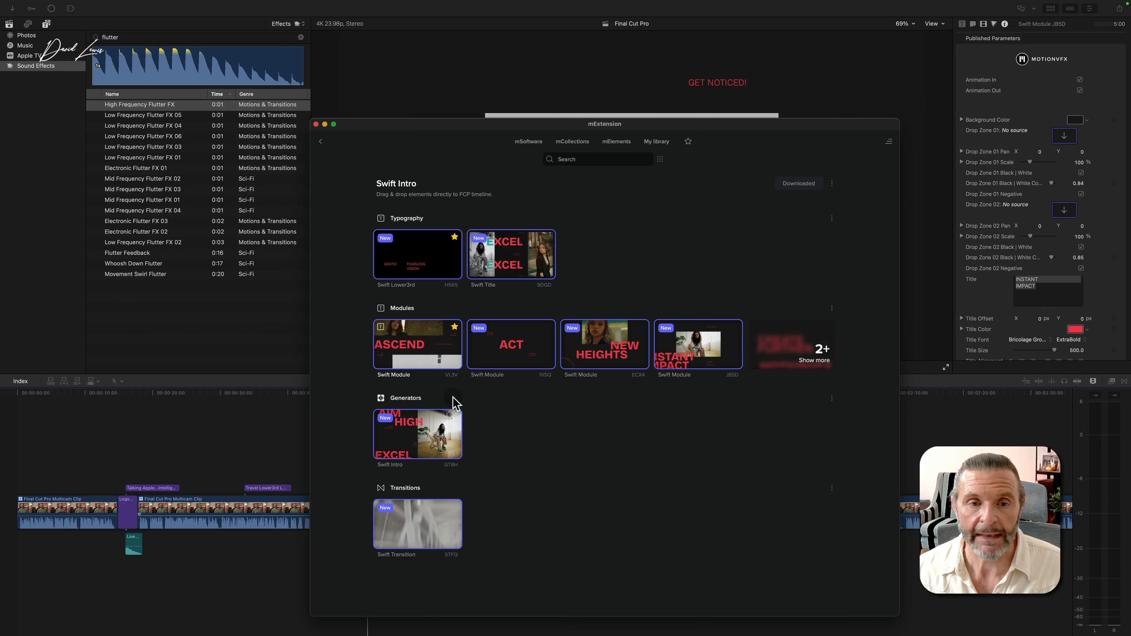
click(530, 330)
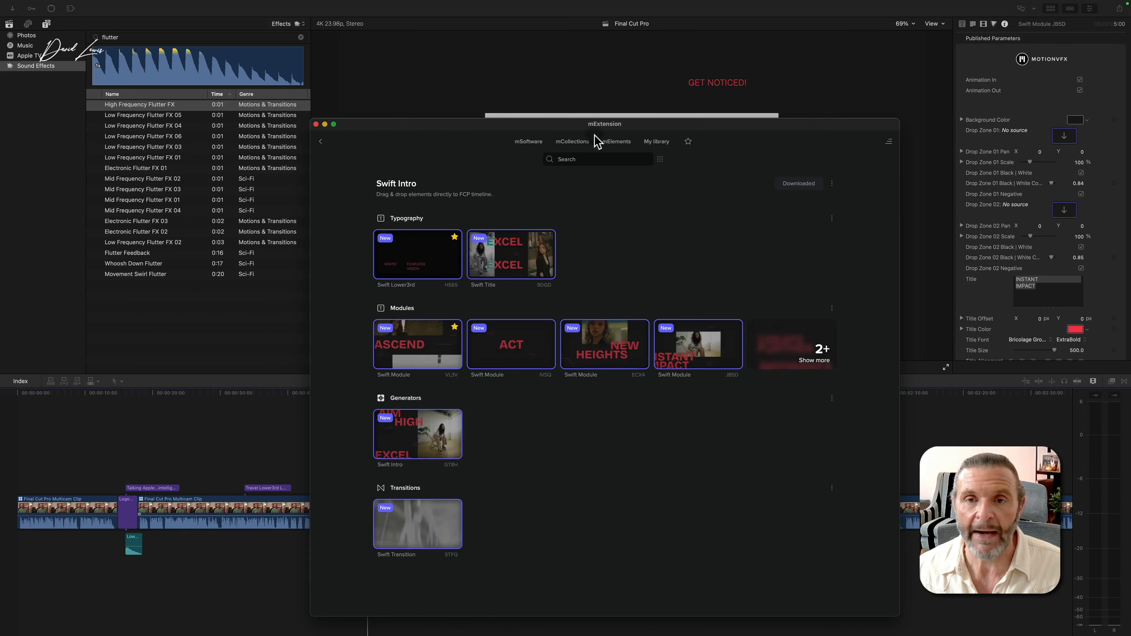
click(688, 142)
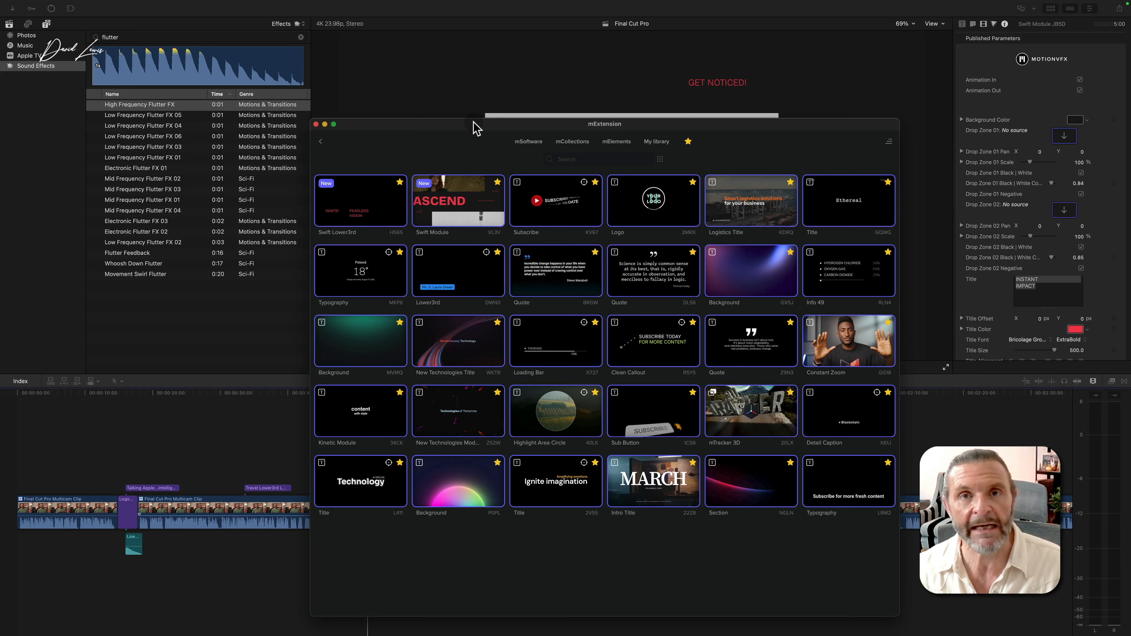
Add the Constant Zoom favourite above the second multicam clip at about 1 minute 1 second.
drag(460, 126, 762, 134)
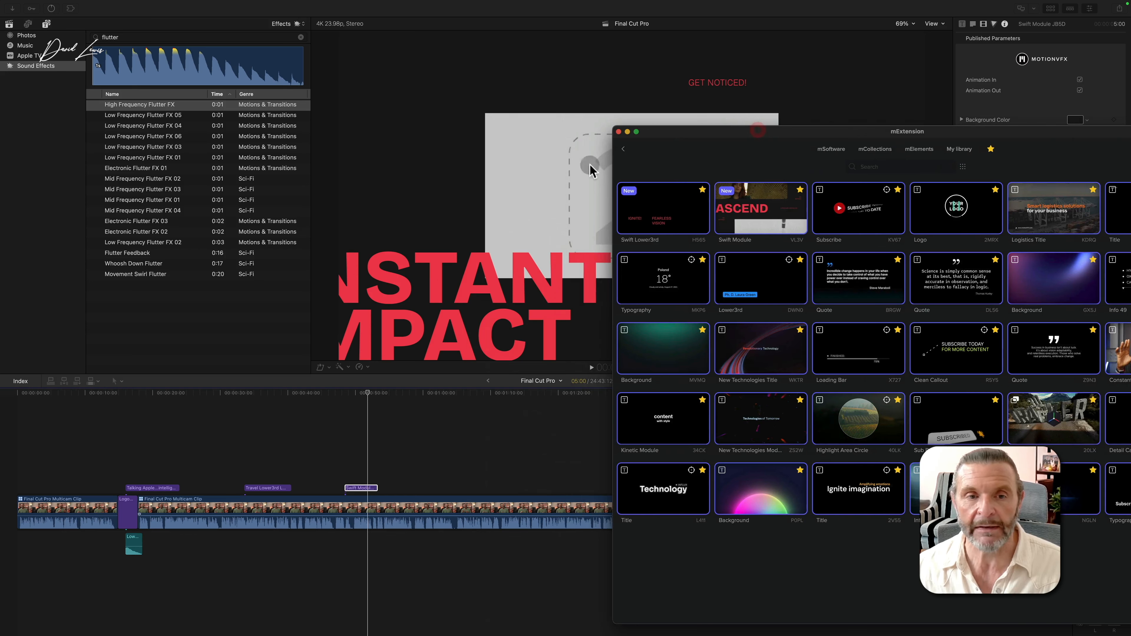
drag(368, 393, 430, 394)
click(1115, 386)
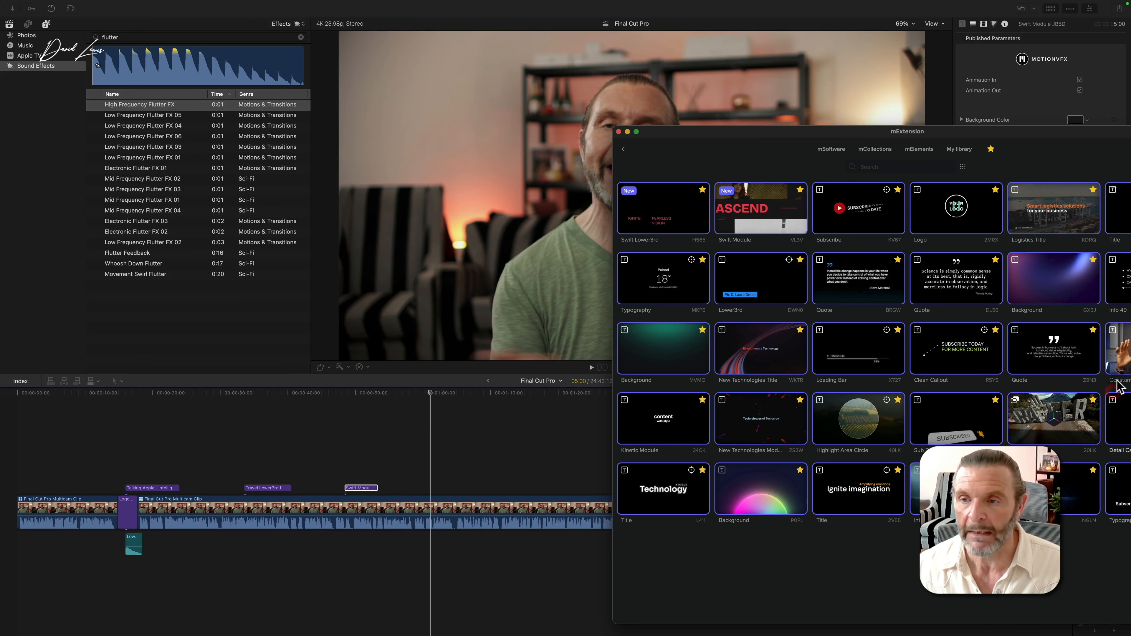
drag(1127, 352, 439, 492)
click(647, 175)
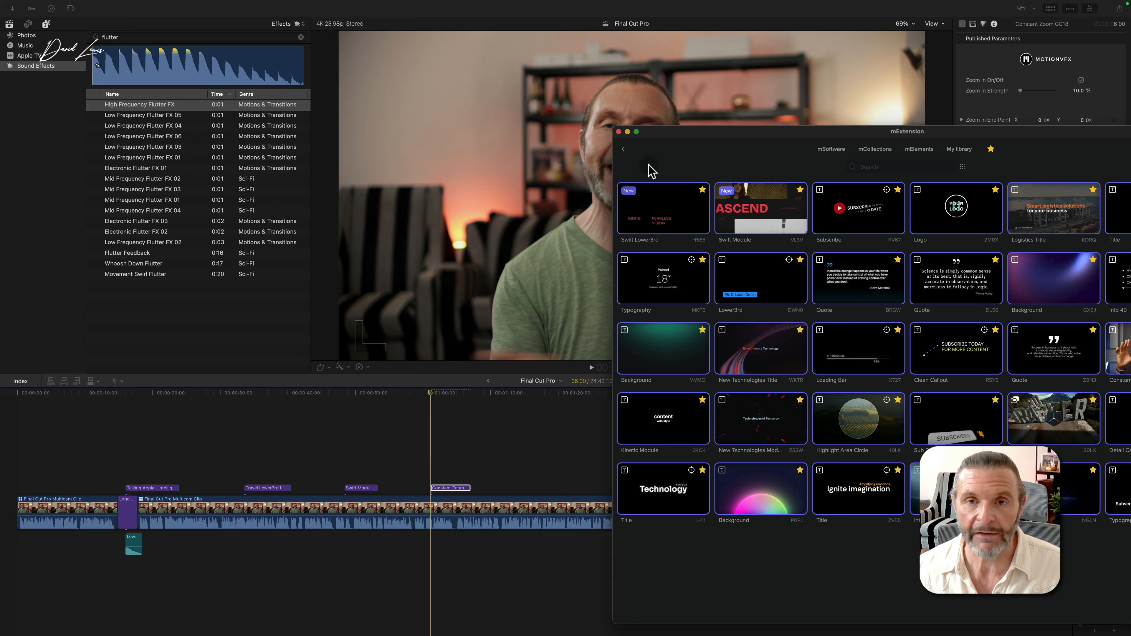
Play the section with the Constant Zoom title over the footage and close the mExtension window.
drag(670, 141, 654, 521)
click(462, 450)
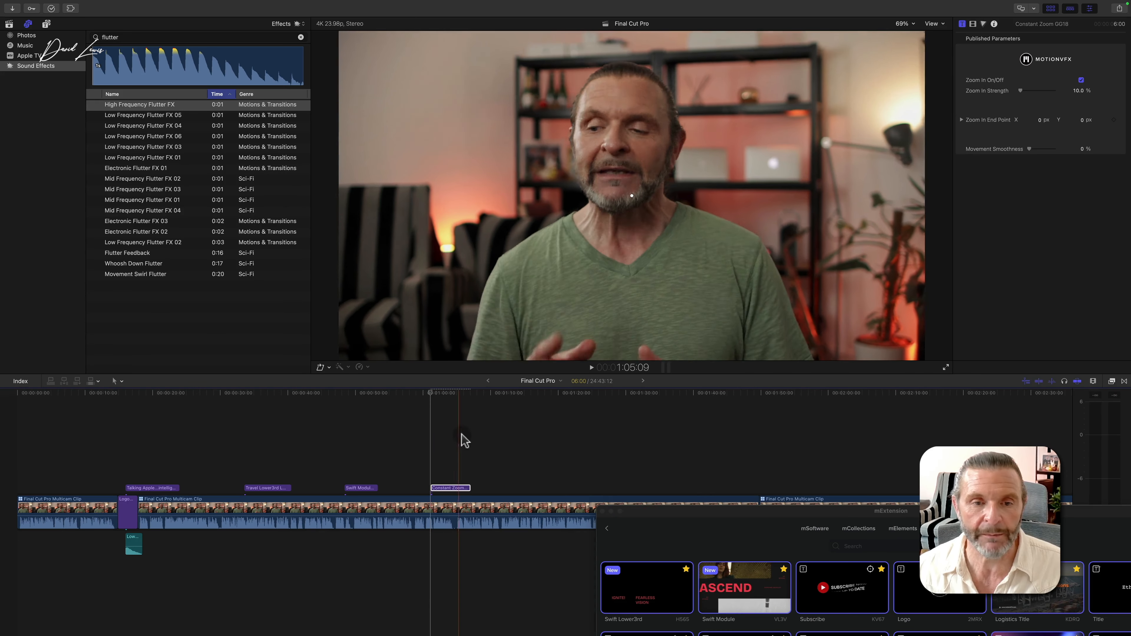
key(space)
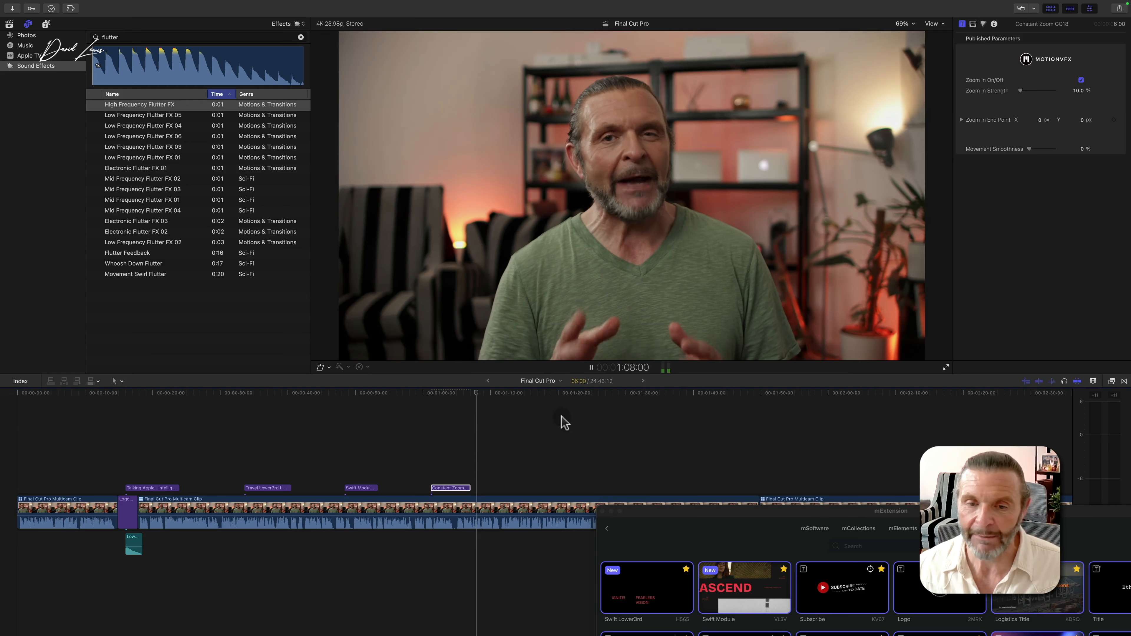
drag(650, 519, 452, 151)
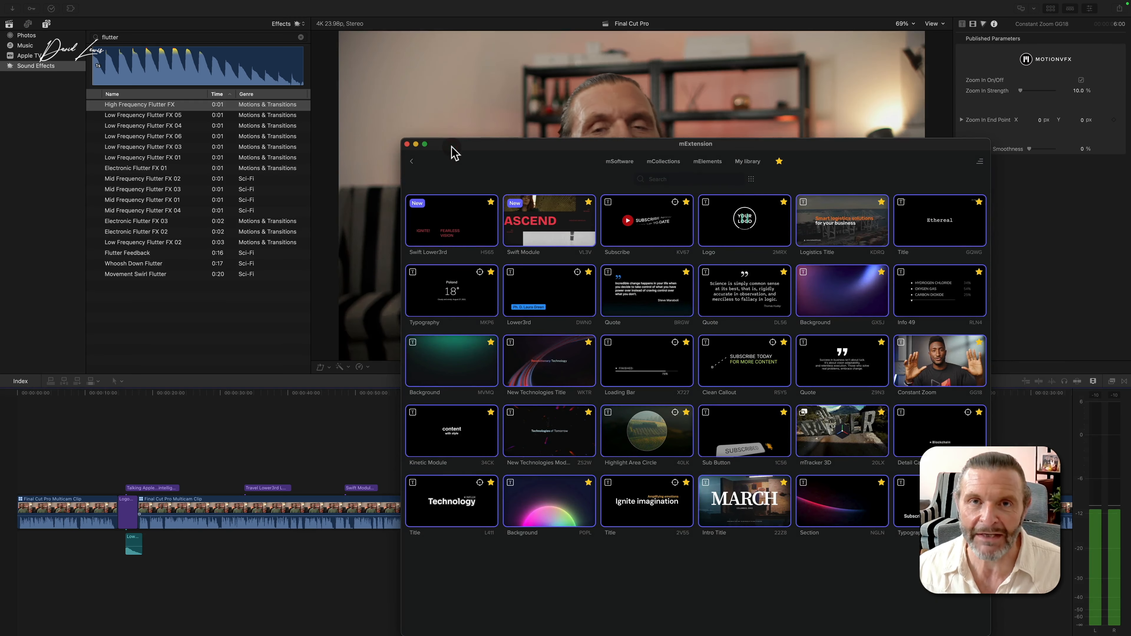
click(407, 144)
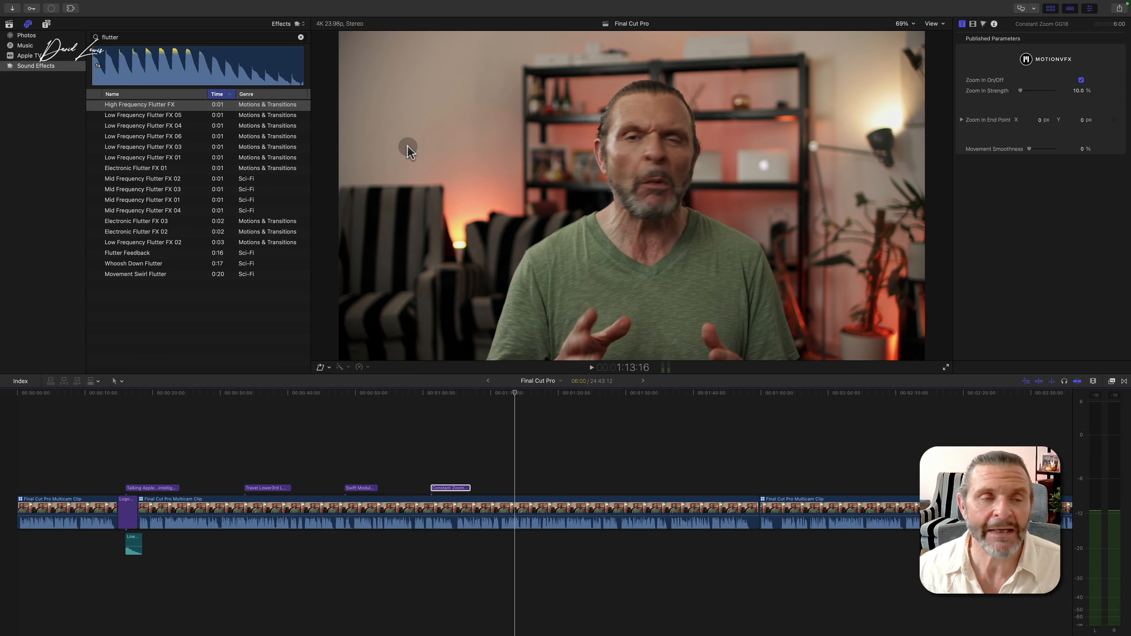
Open the mCaptionsAI extension, examine its caption settings and style categories, and close it.
click(70, 9)
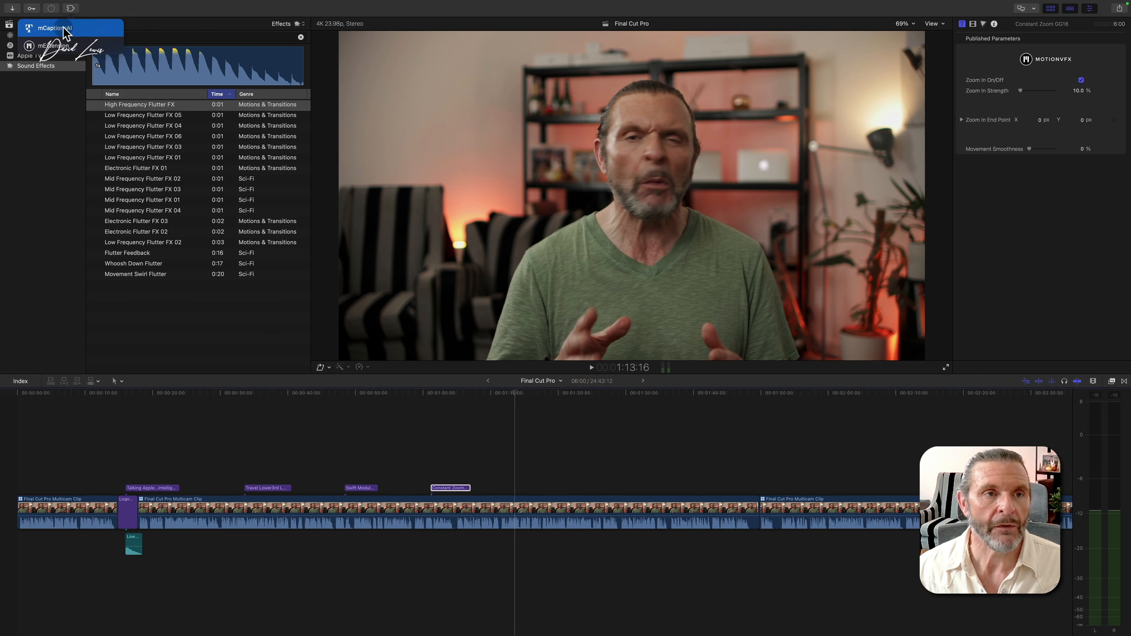
click(54, 28)
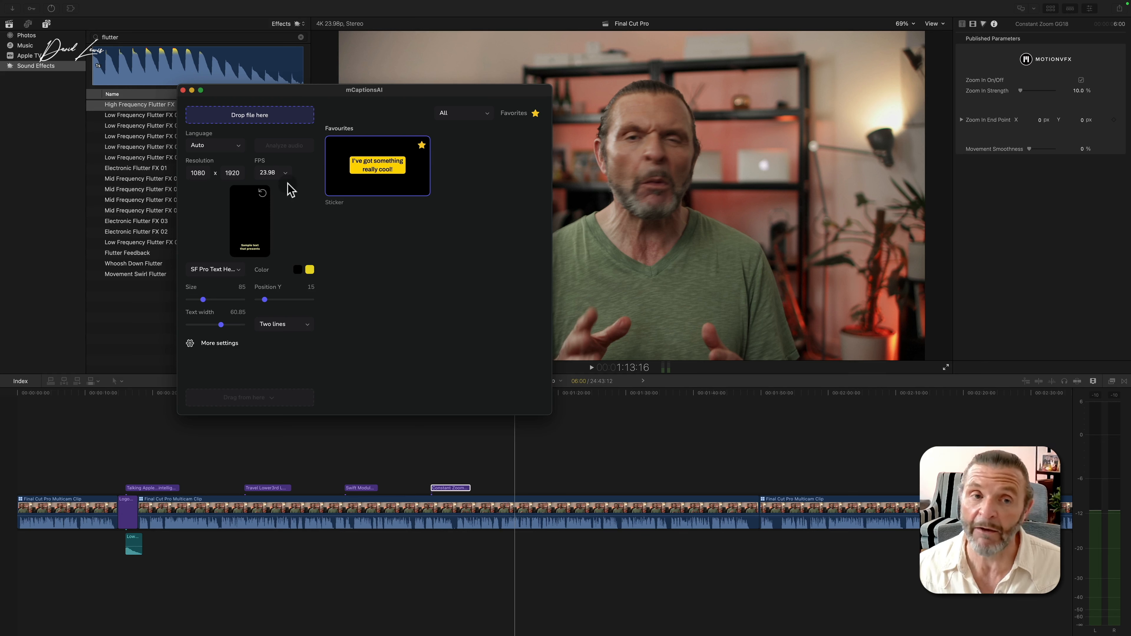
click(469, 113)
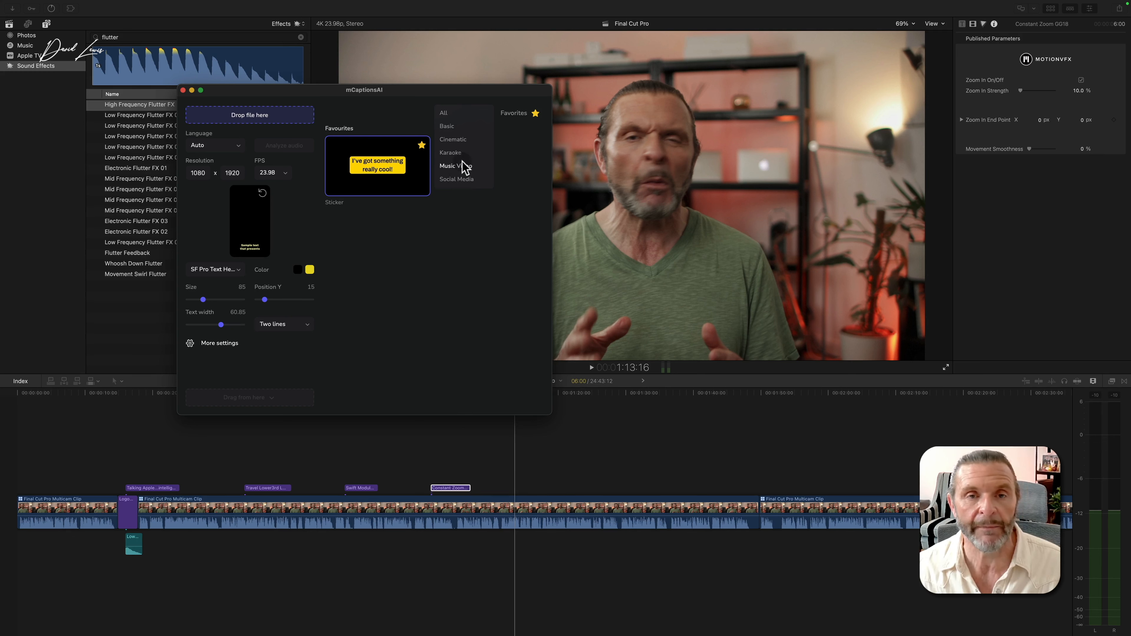
click(408, 120)
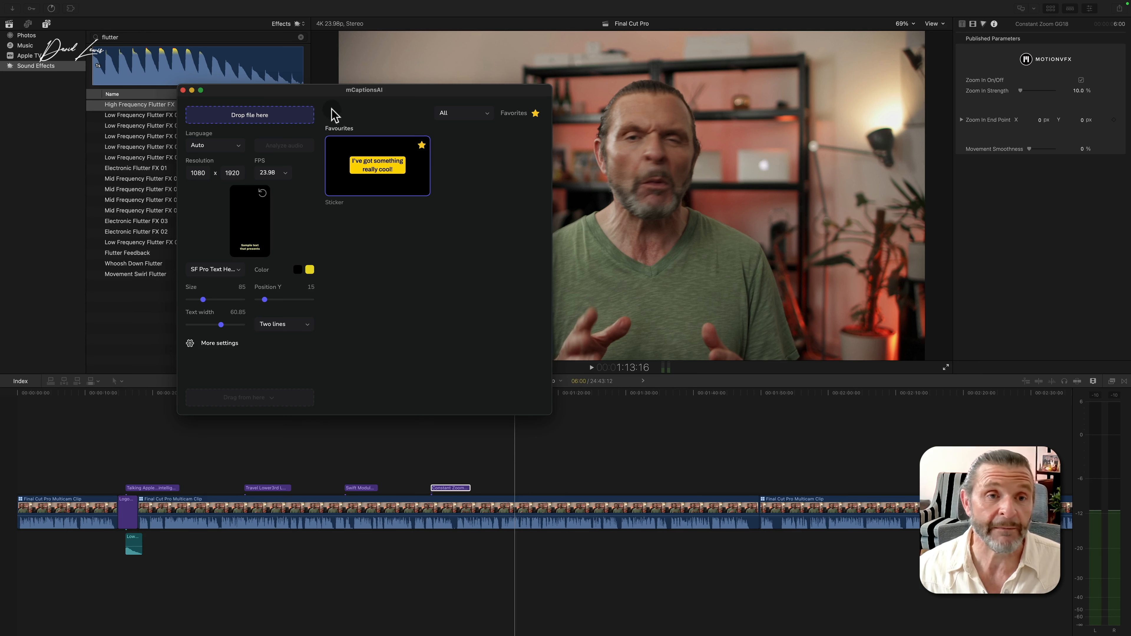
click(184, 90)
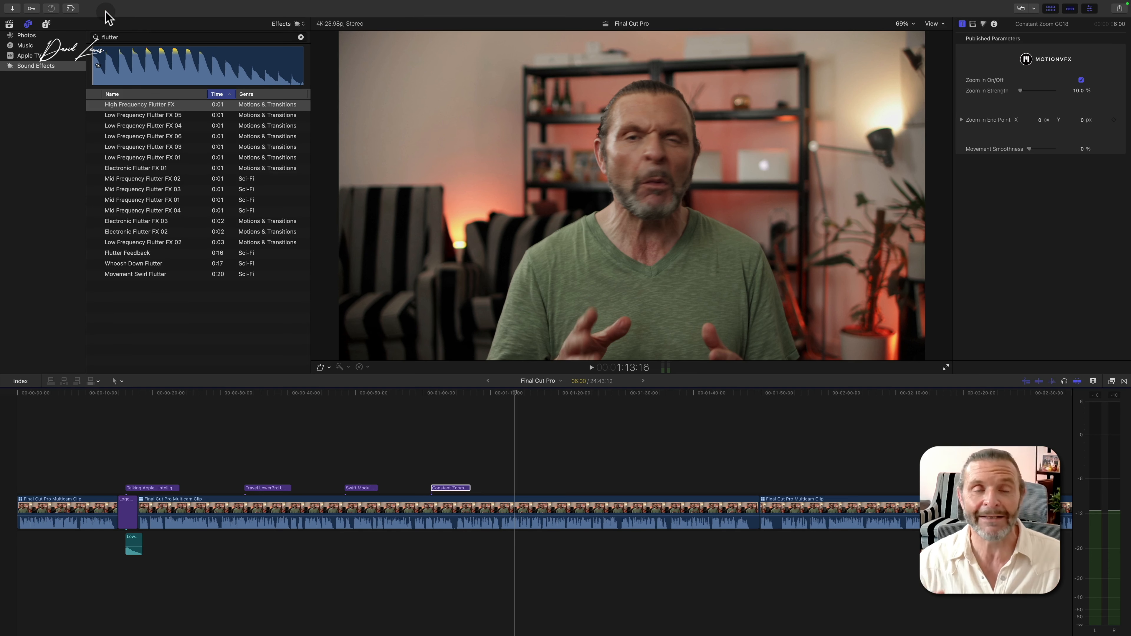
Reopen mExtension, browse the mCollections catalogue and the mSoftware plugins, and close the window.
click(72, 9)
click(66, 47)
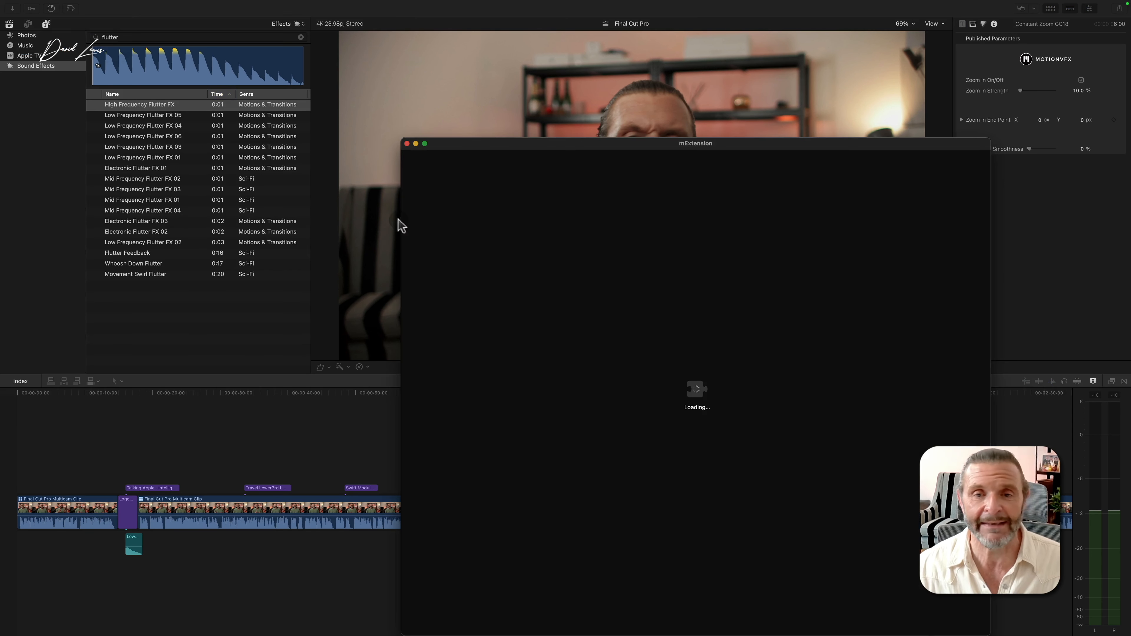
drag(502, 147, 277, 103)
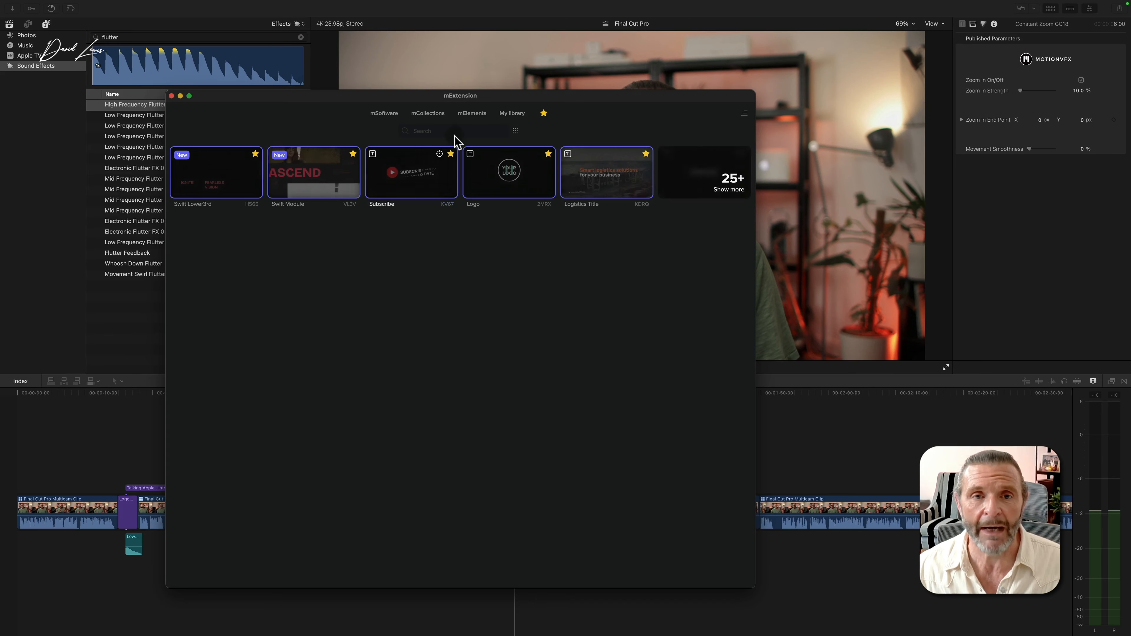
click(441, 116)
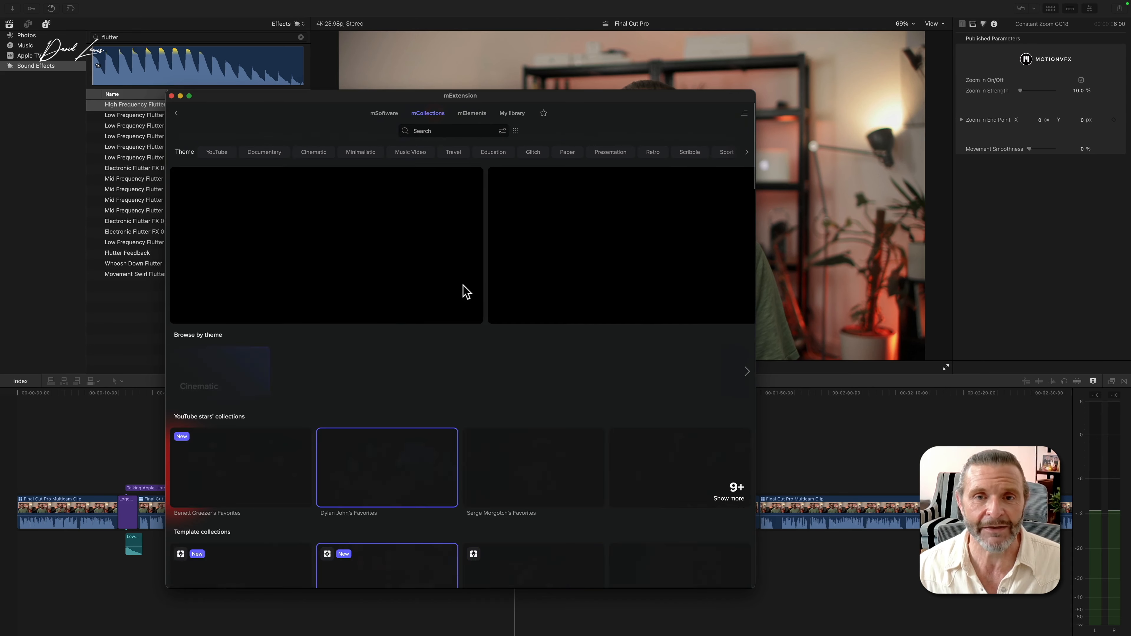
scroll(463, 291, down, 5)
scroll(463, 290, down, 10)
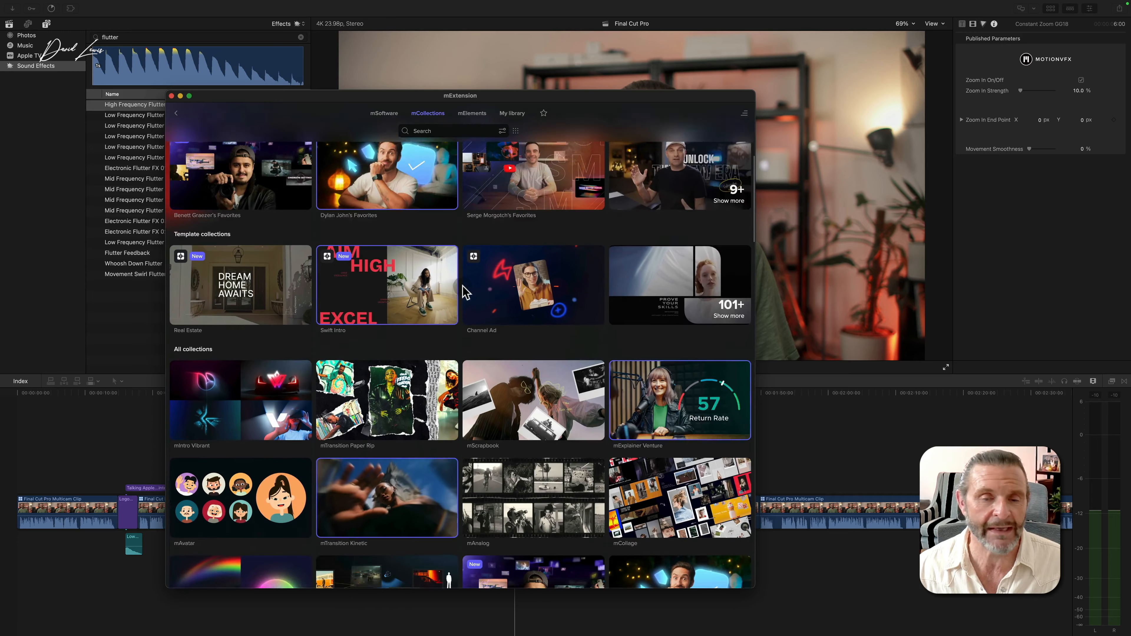
scroll(465, 292, down, 5)
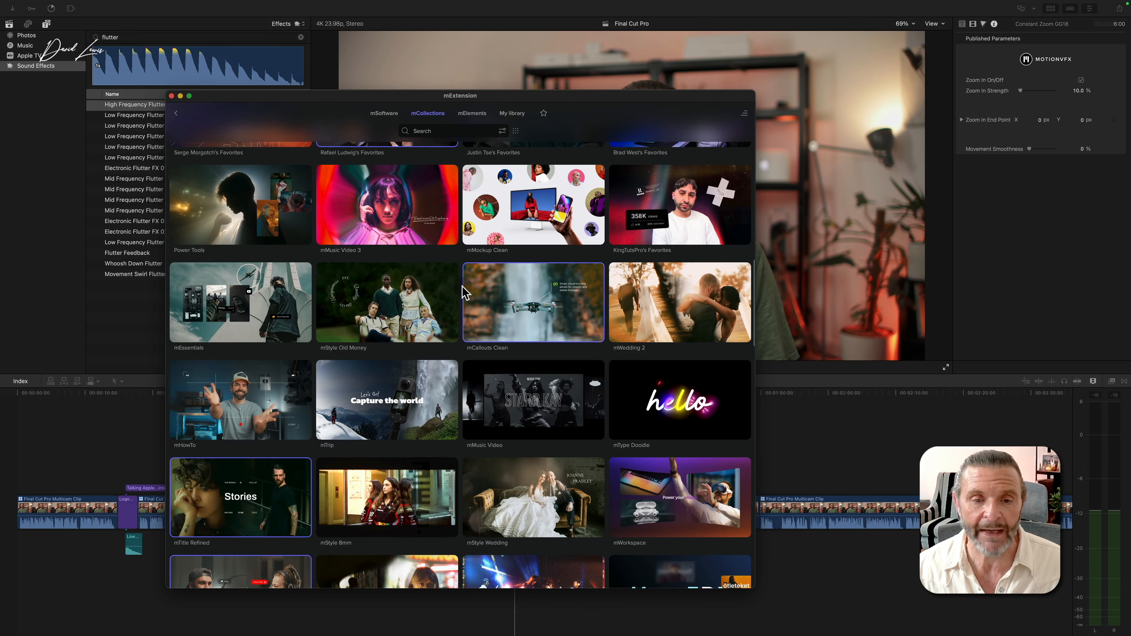
scroll(463, 292, down, 8)
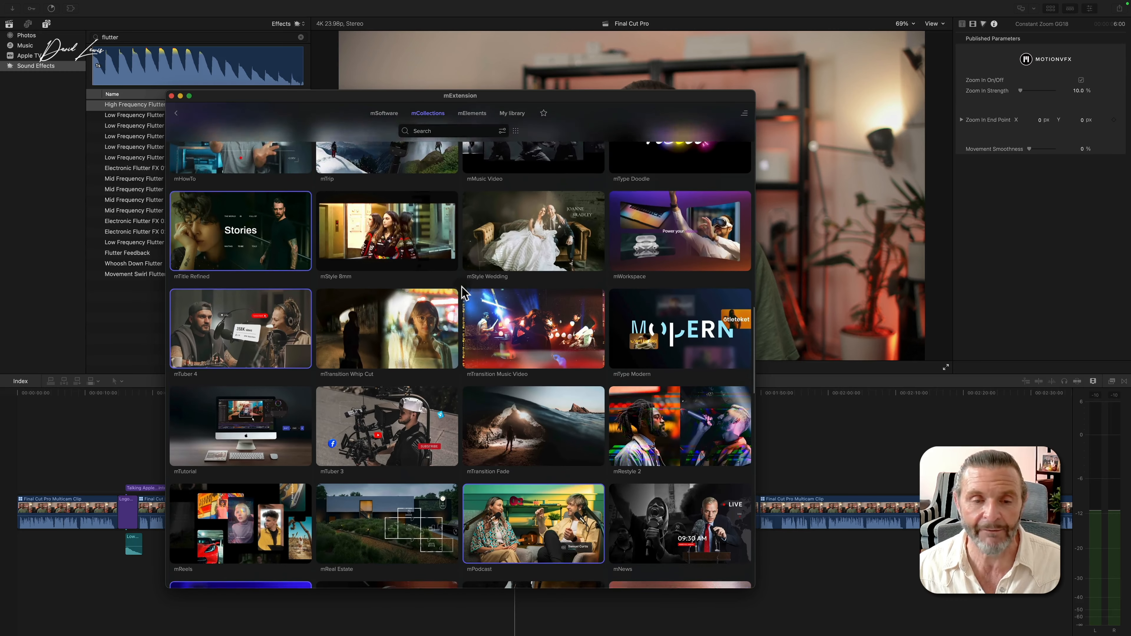
scroll(463, 292, down, 2)
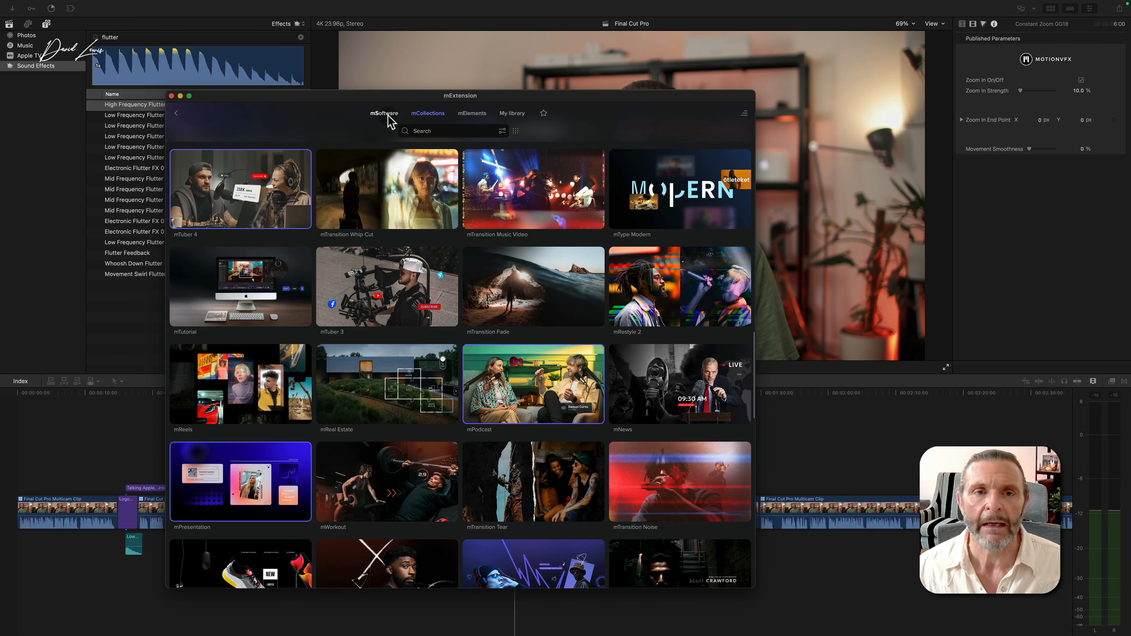
click(388, 115)
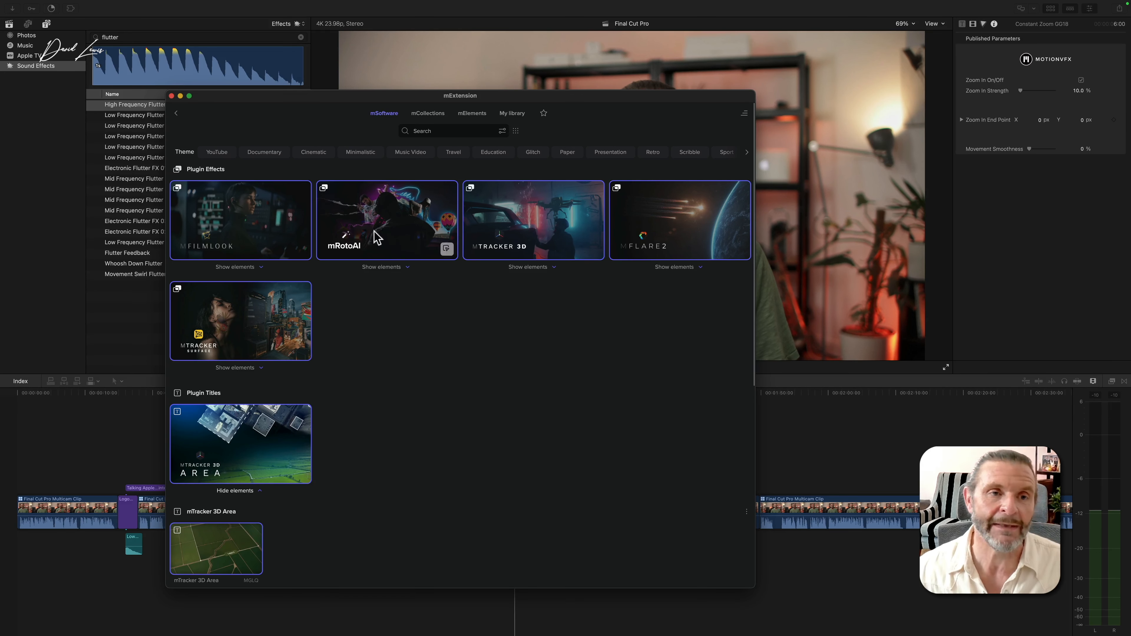
click(171, 95)
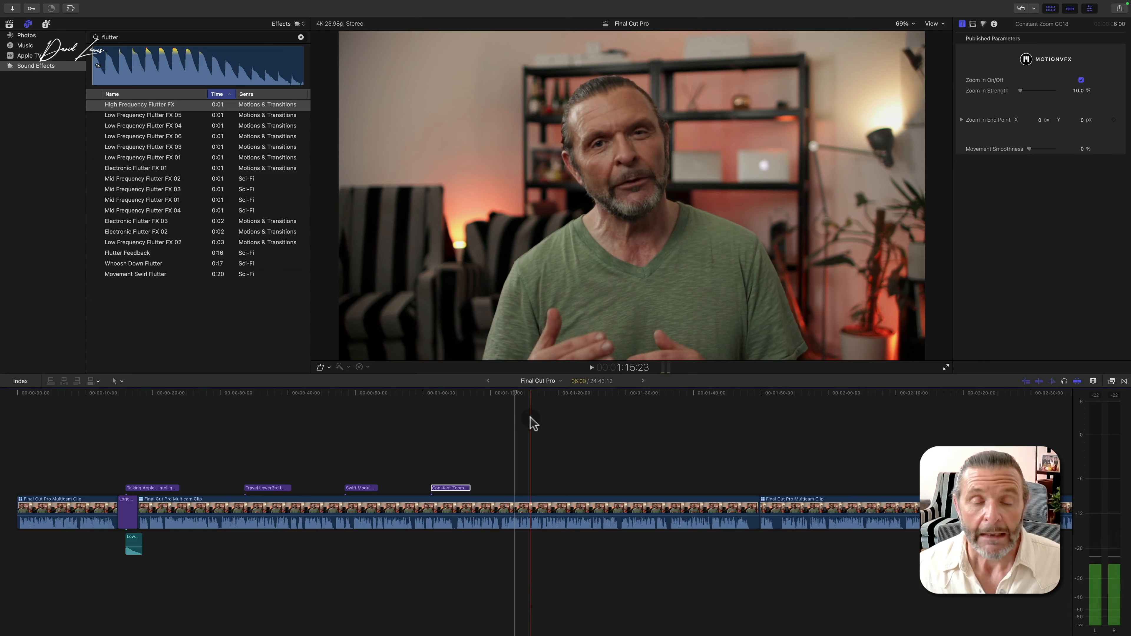
Switch the second multicam clip to the other camera angle, which shows the desk and monitor.
scroll(529, 416, down, 3)
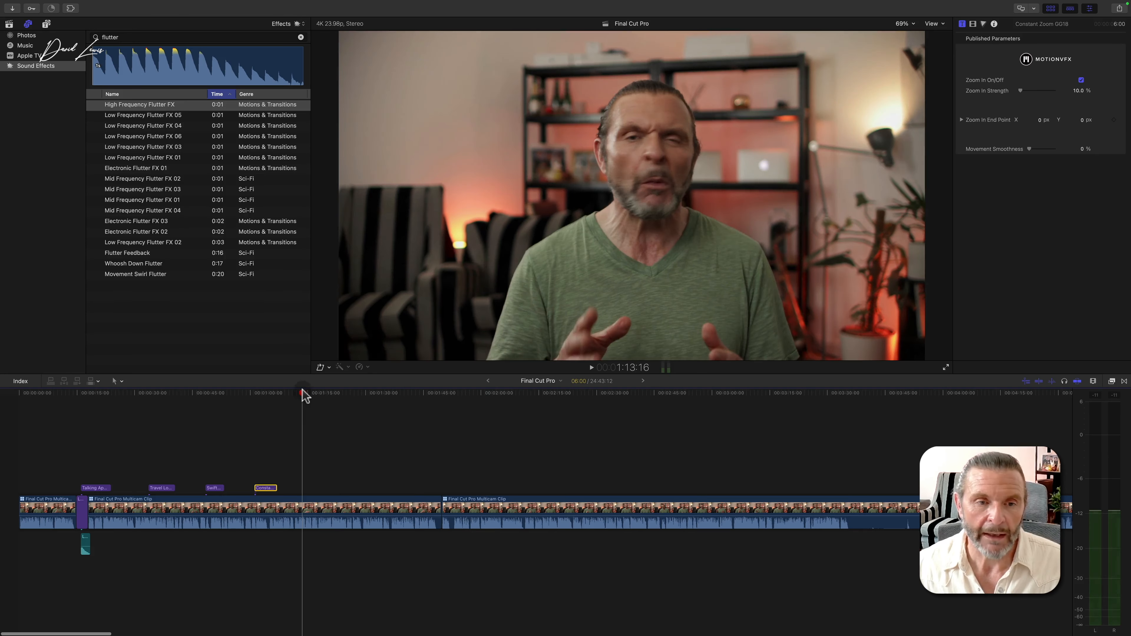
click(316, 511)
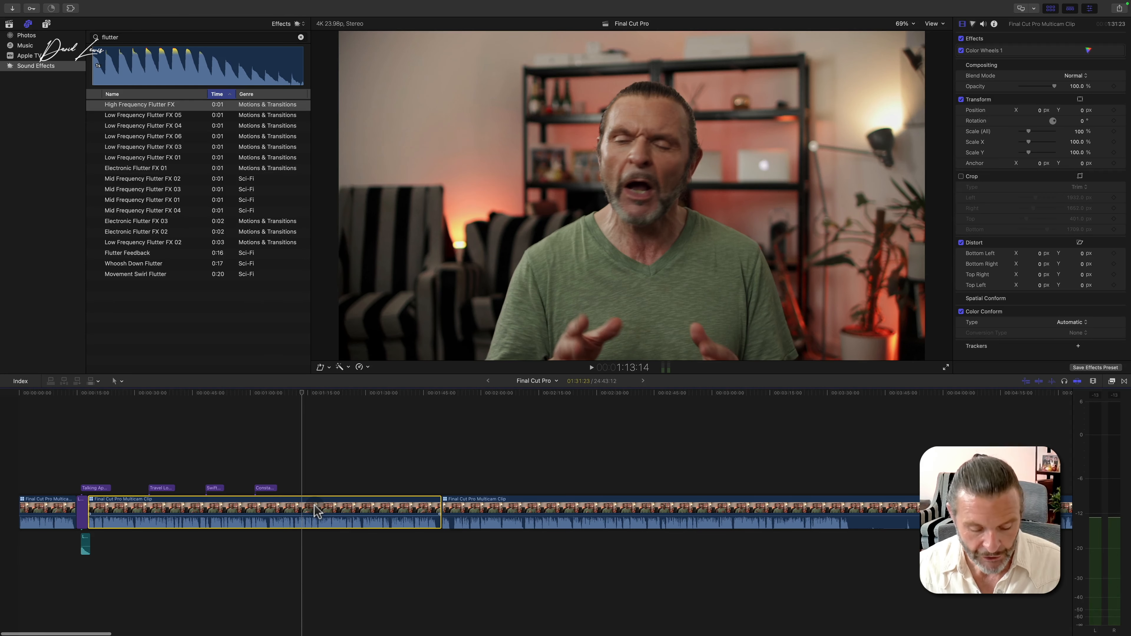
key(shift)
key(shift+ctrl+Right)
key(shift+ctrl+Left)
key(shift+super+Right)
key(shift+super+Left)
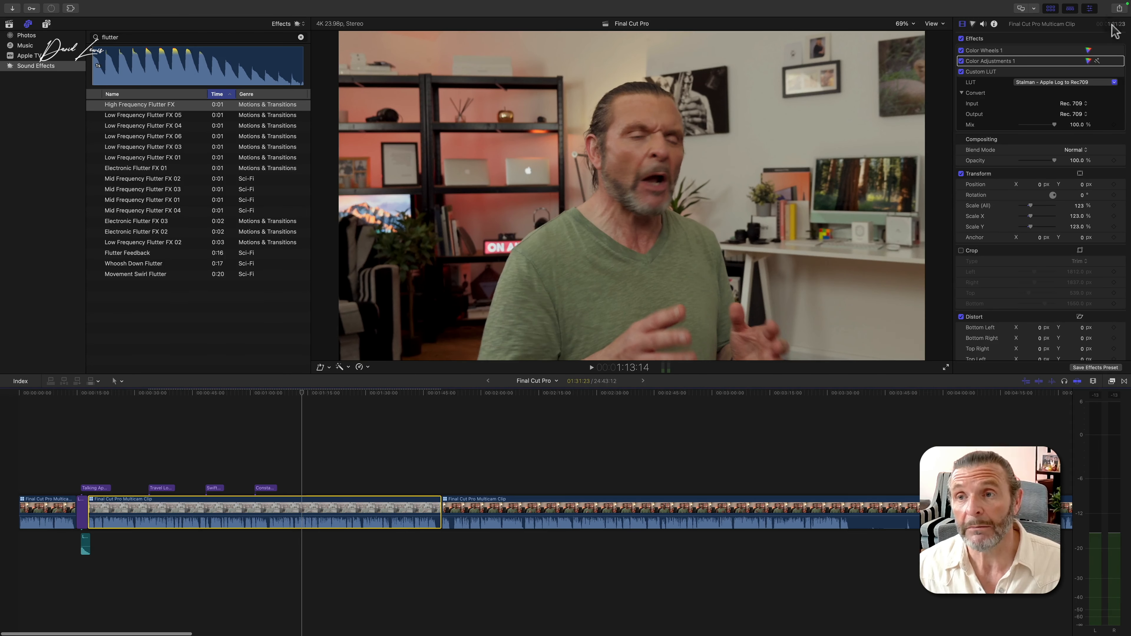
Start a default file export of the project and check its format and codec settings.
click(1120, 7)
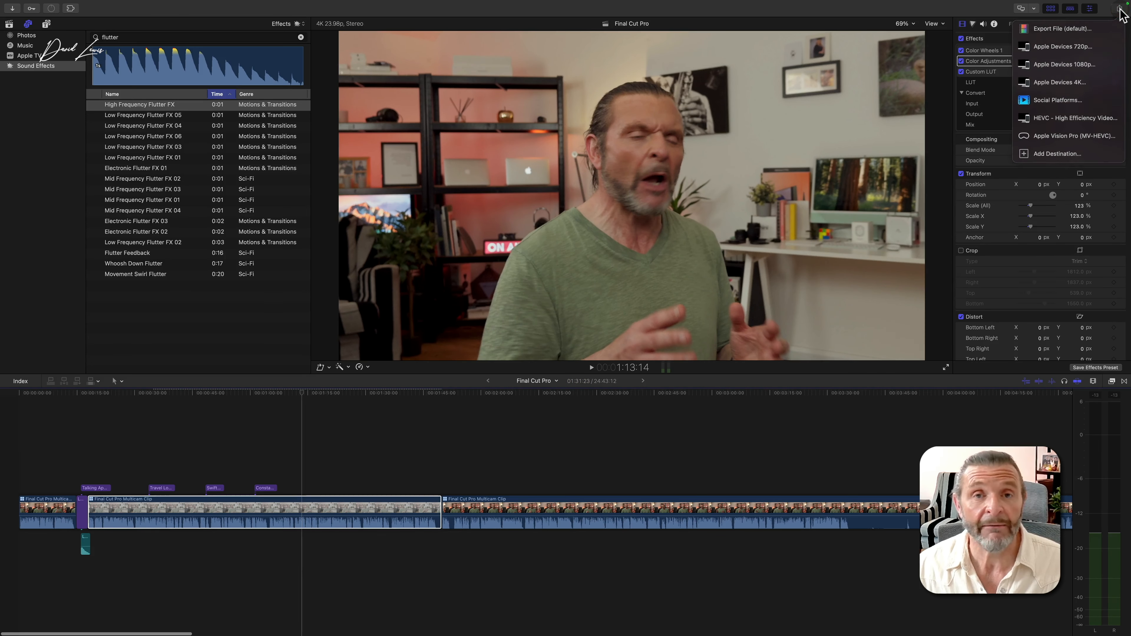
click(1089, 29)
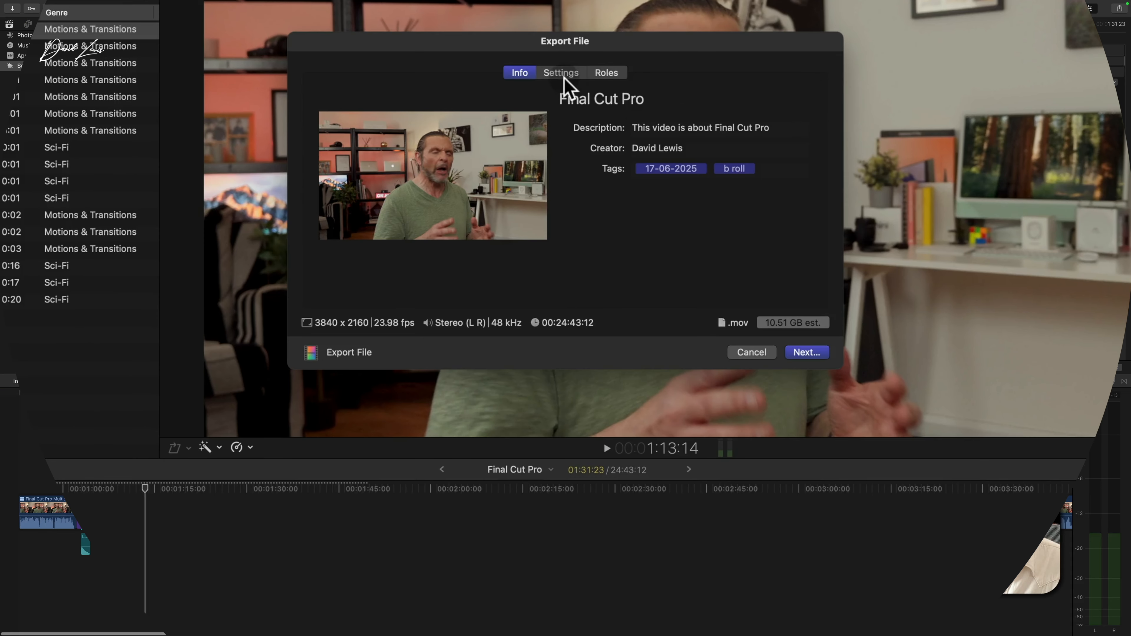
click(563, 74)
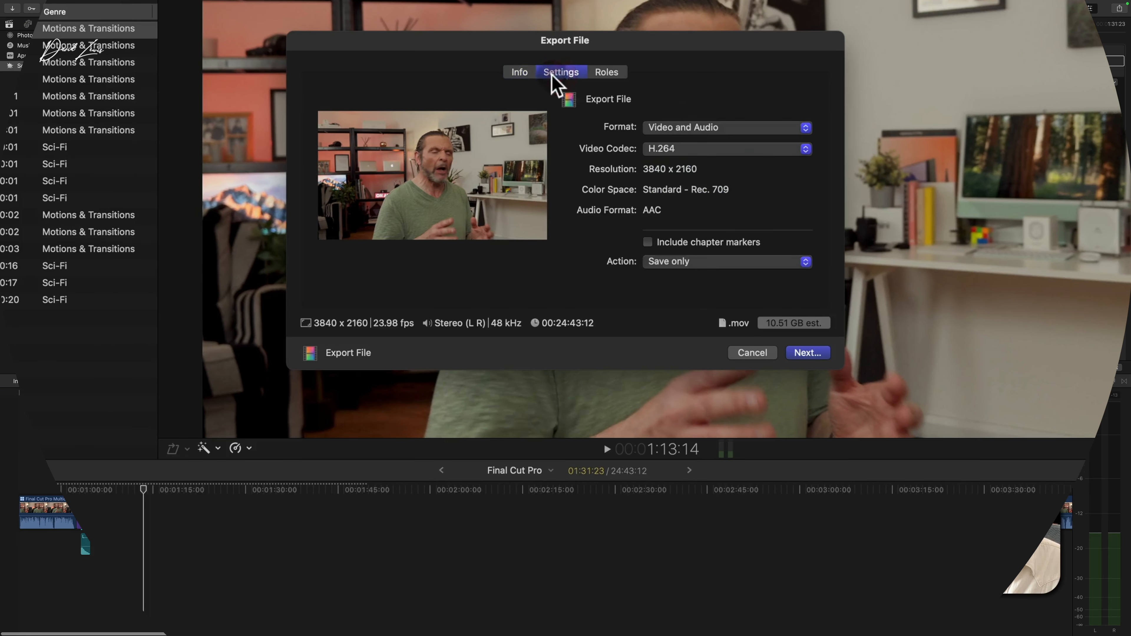
Remove all existing tags, including "b roll", from the export's metadata.
click(521, 75)
click(761, 170)
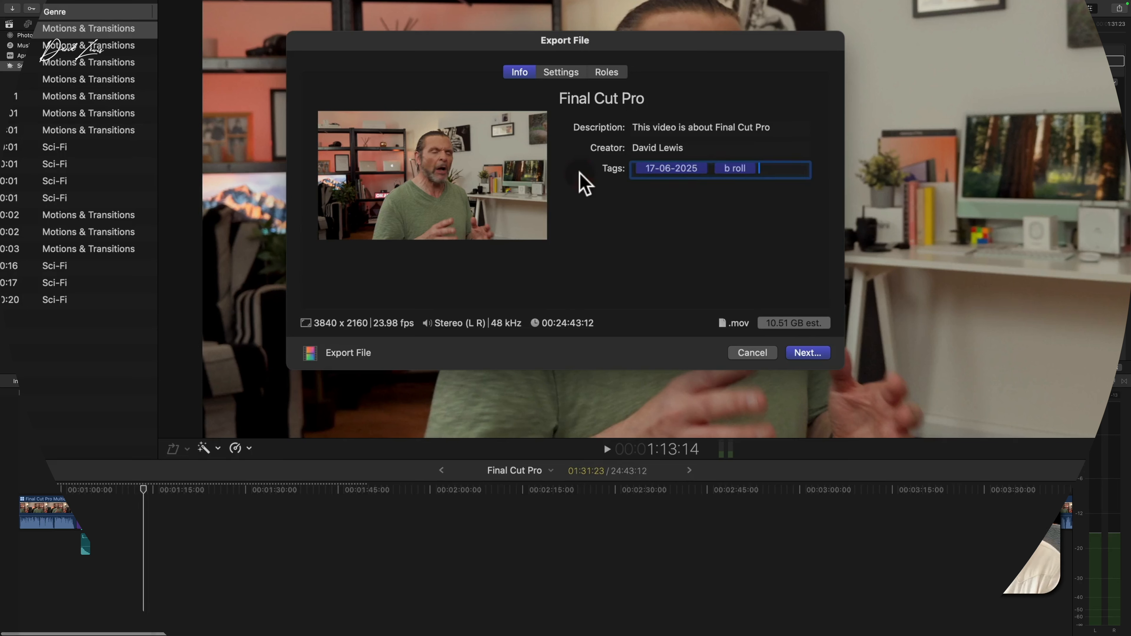
key(BackSpace)
key(BackSpace)
key(BackSpace)
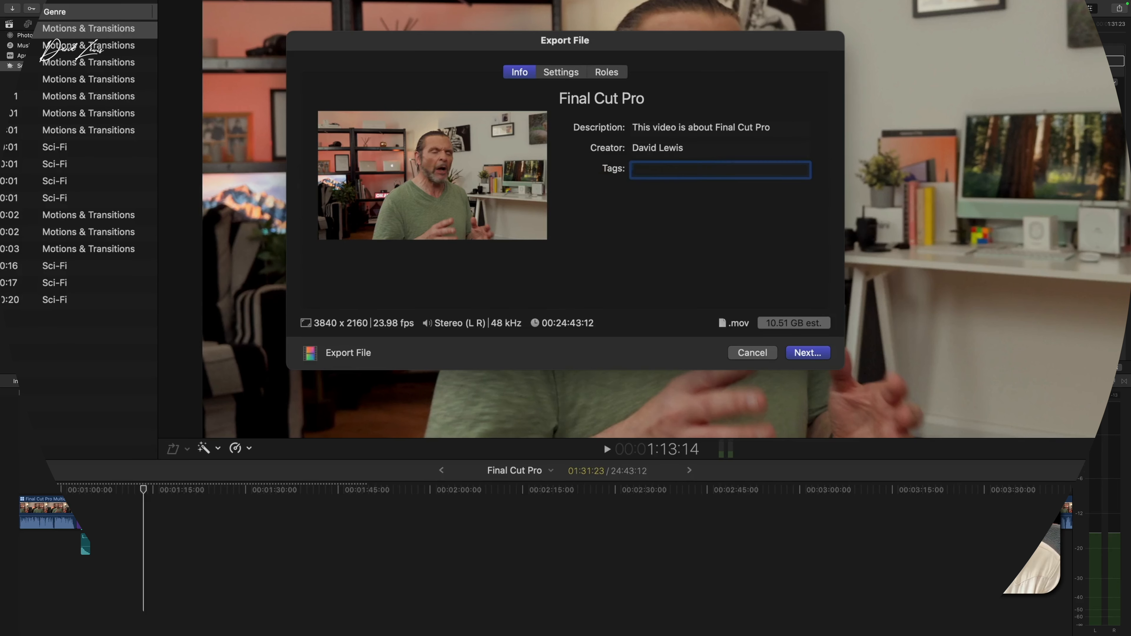
Review the format, codec and action settings of the file export, and cancel the export without saving.
click(560, 73)
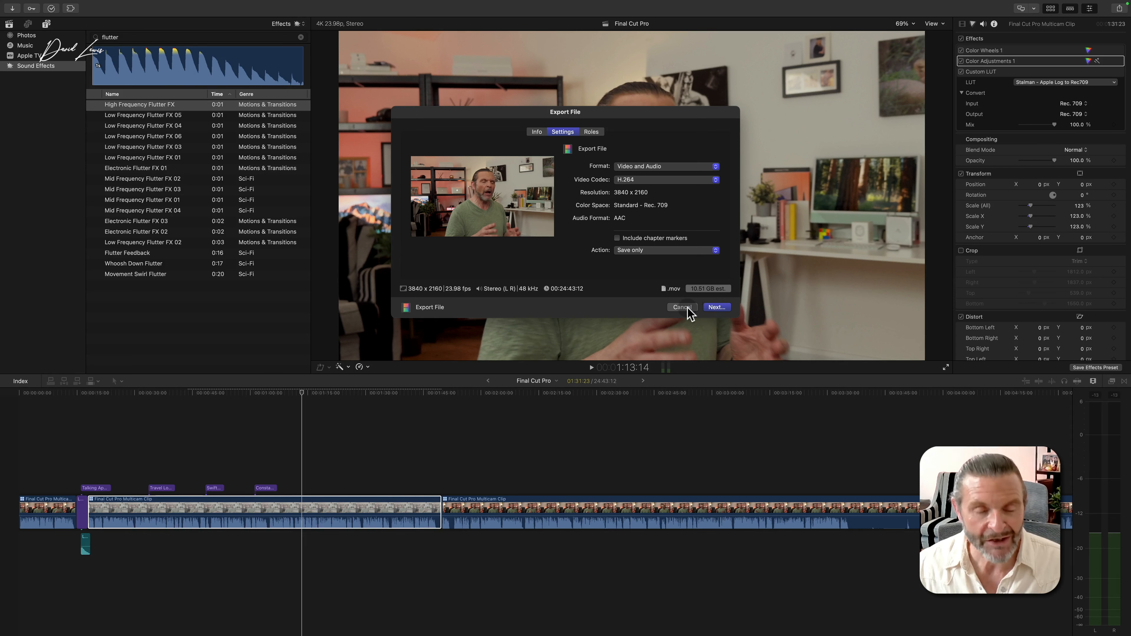
click(688, 308)
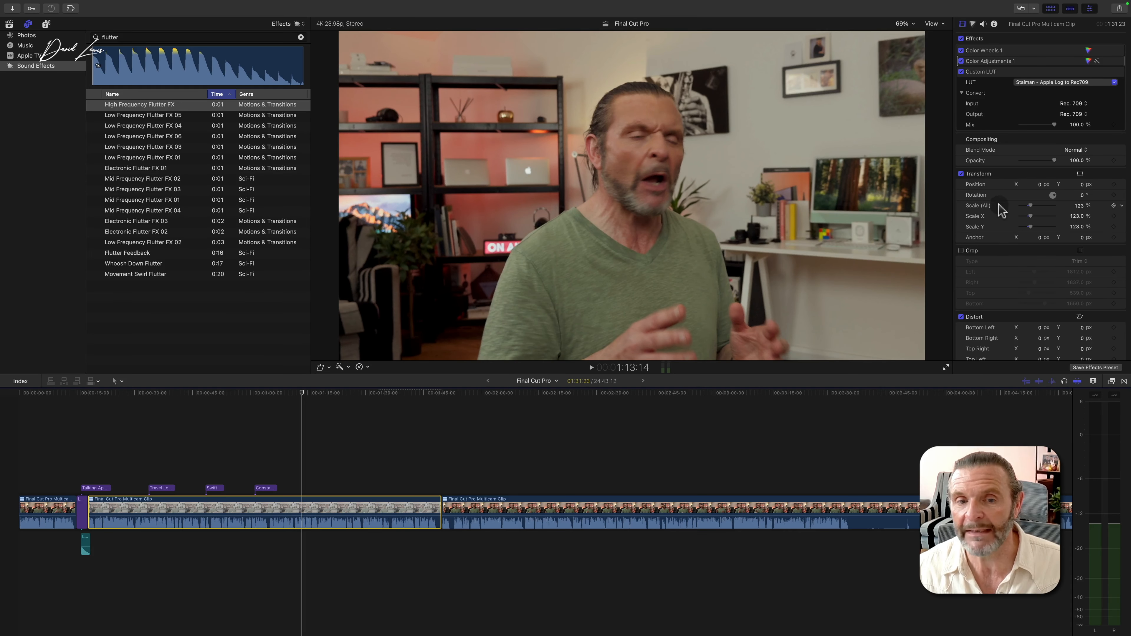
Enlarge the travel lower-third title reading "Our Island Journey" to a content scale of about 124%.
click(267, 402)
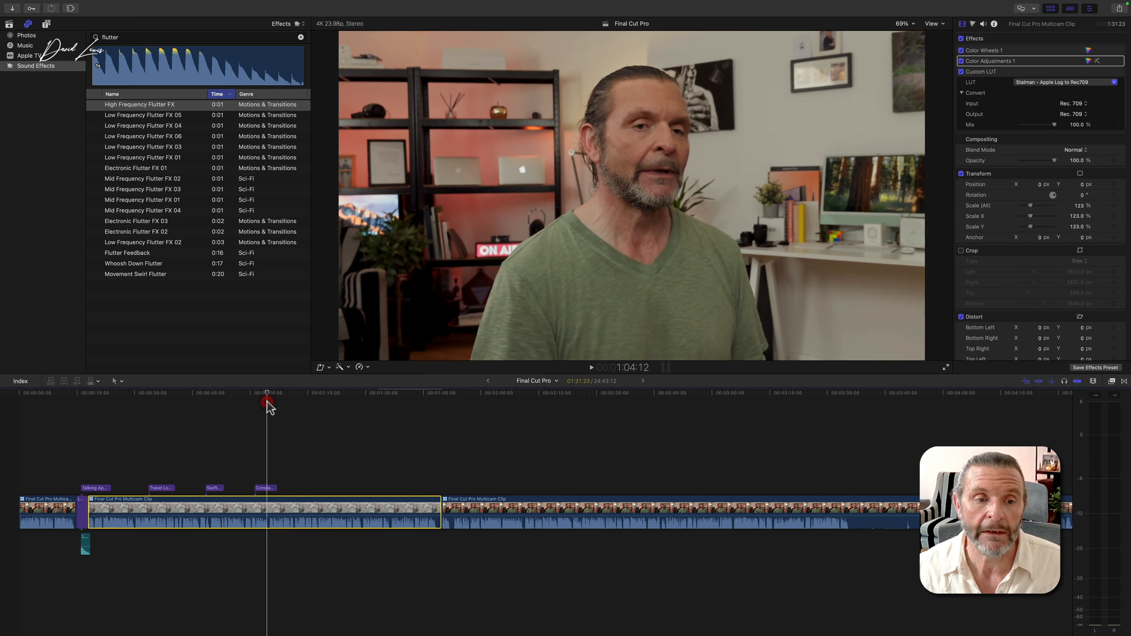
click(219, 472)
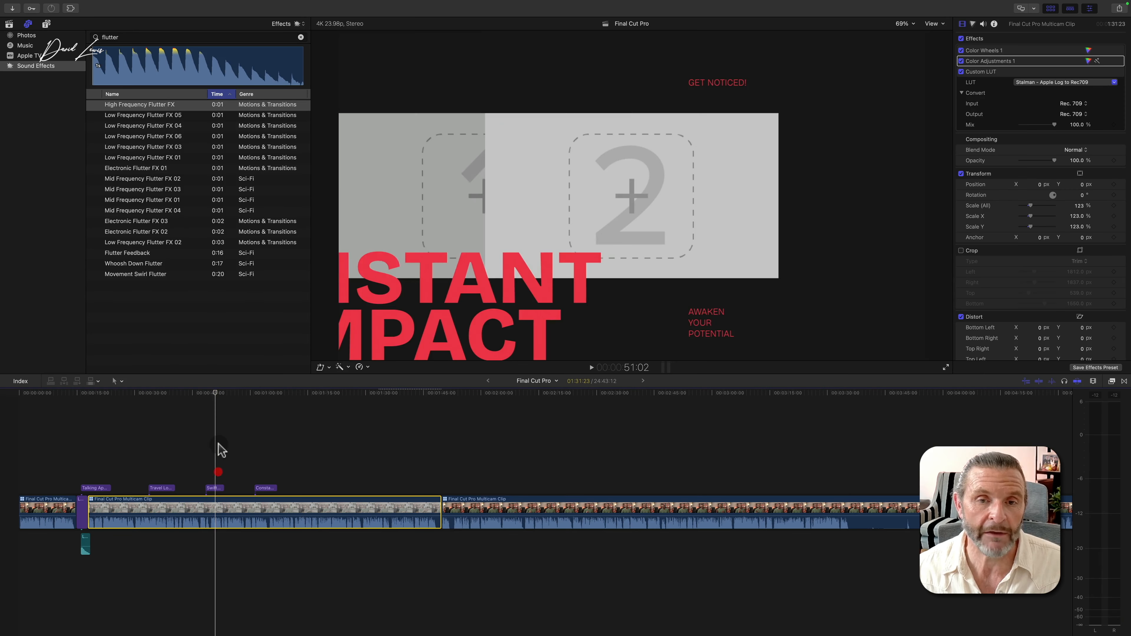
click(155, 404)
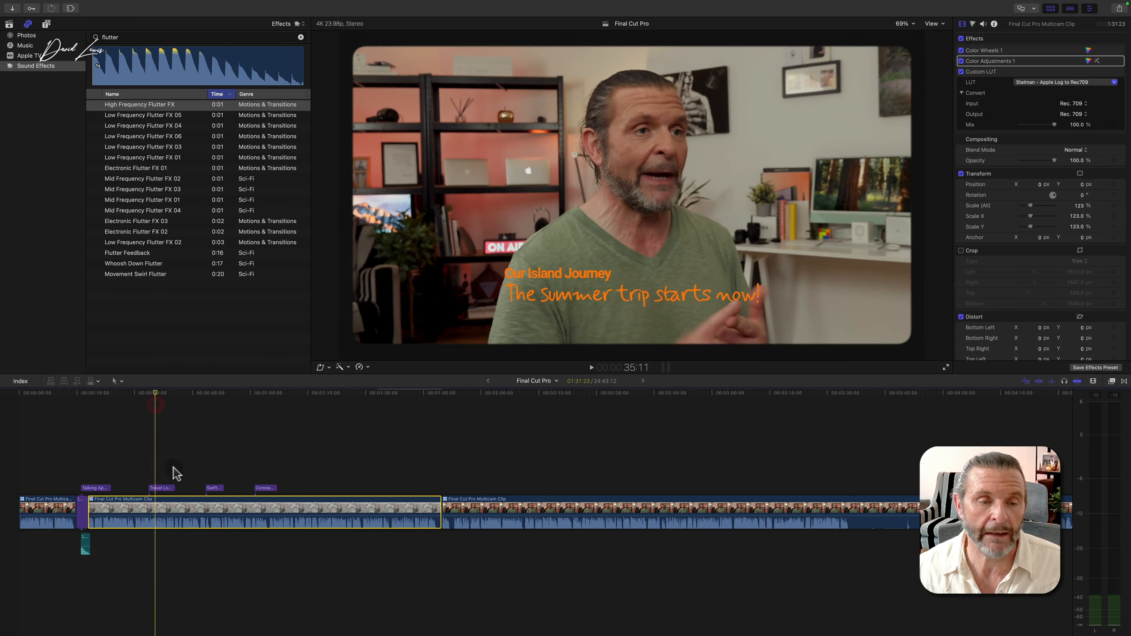
click(161, 487)
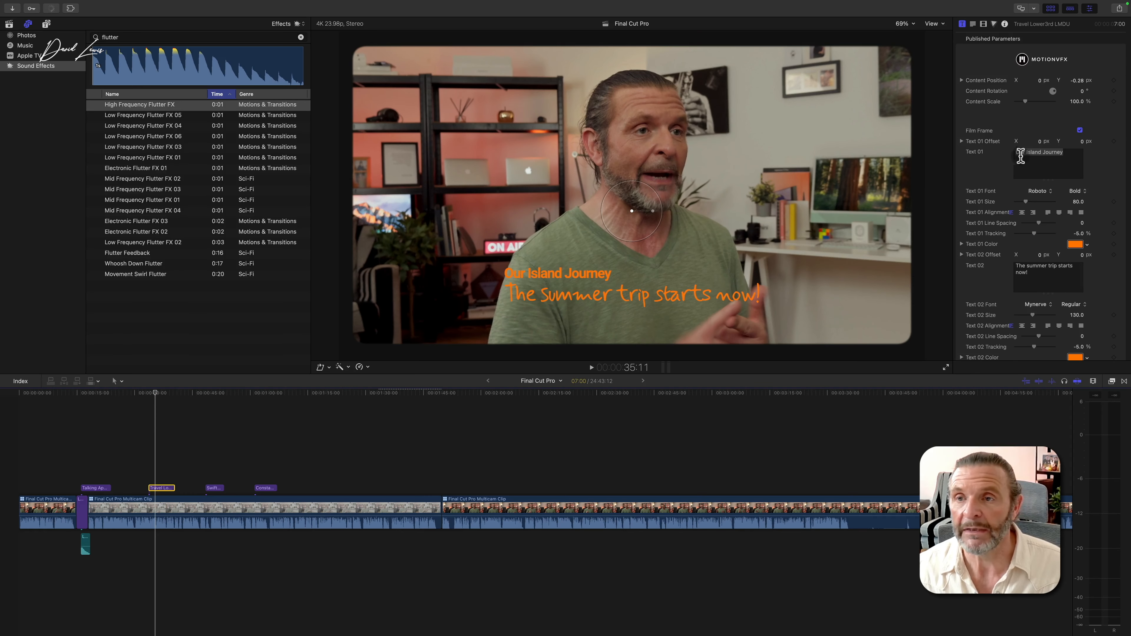
drag(1026, 102, 1027, 99)
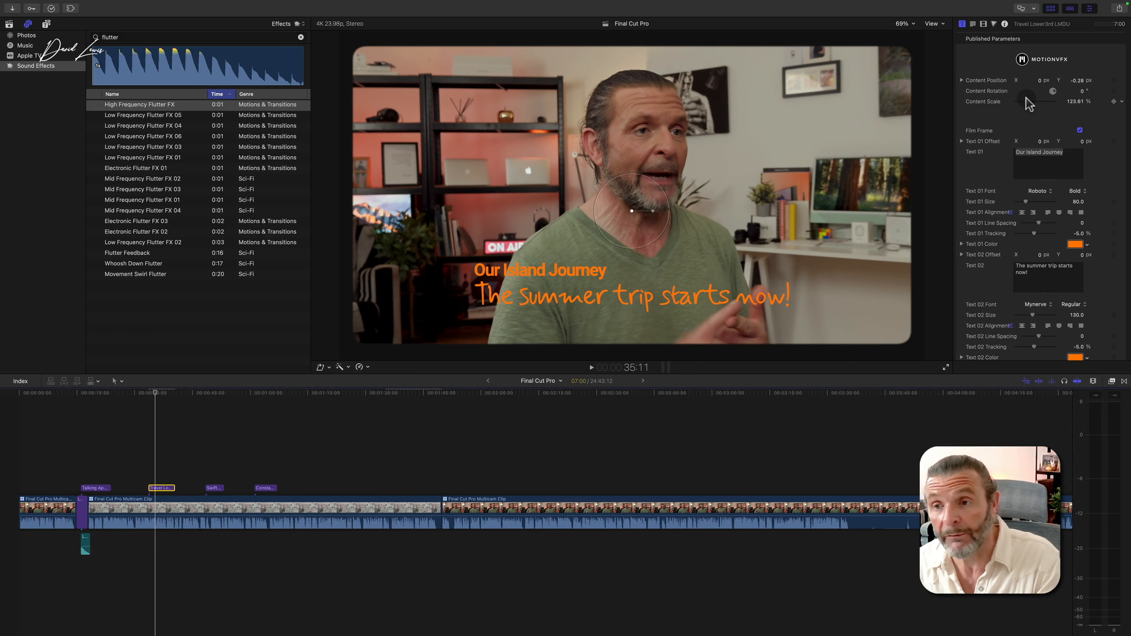